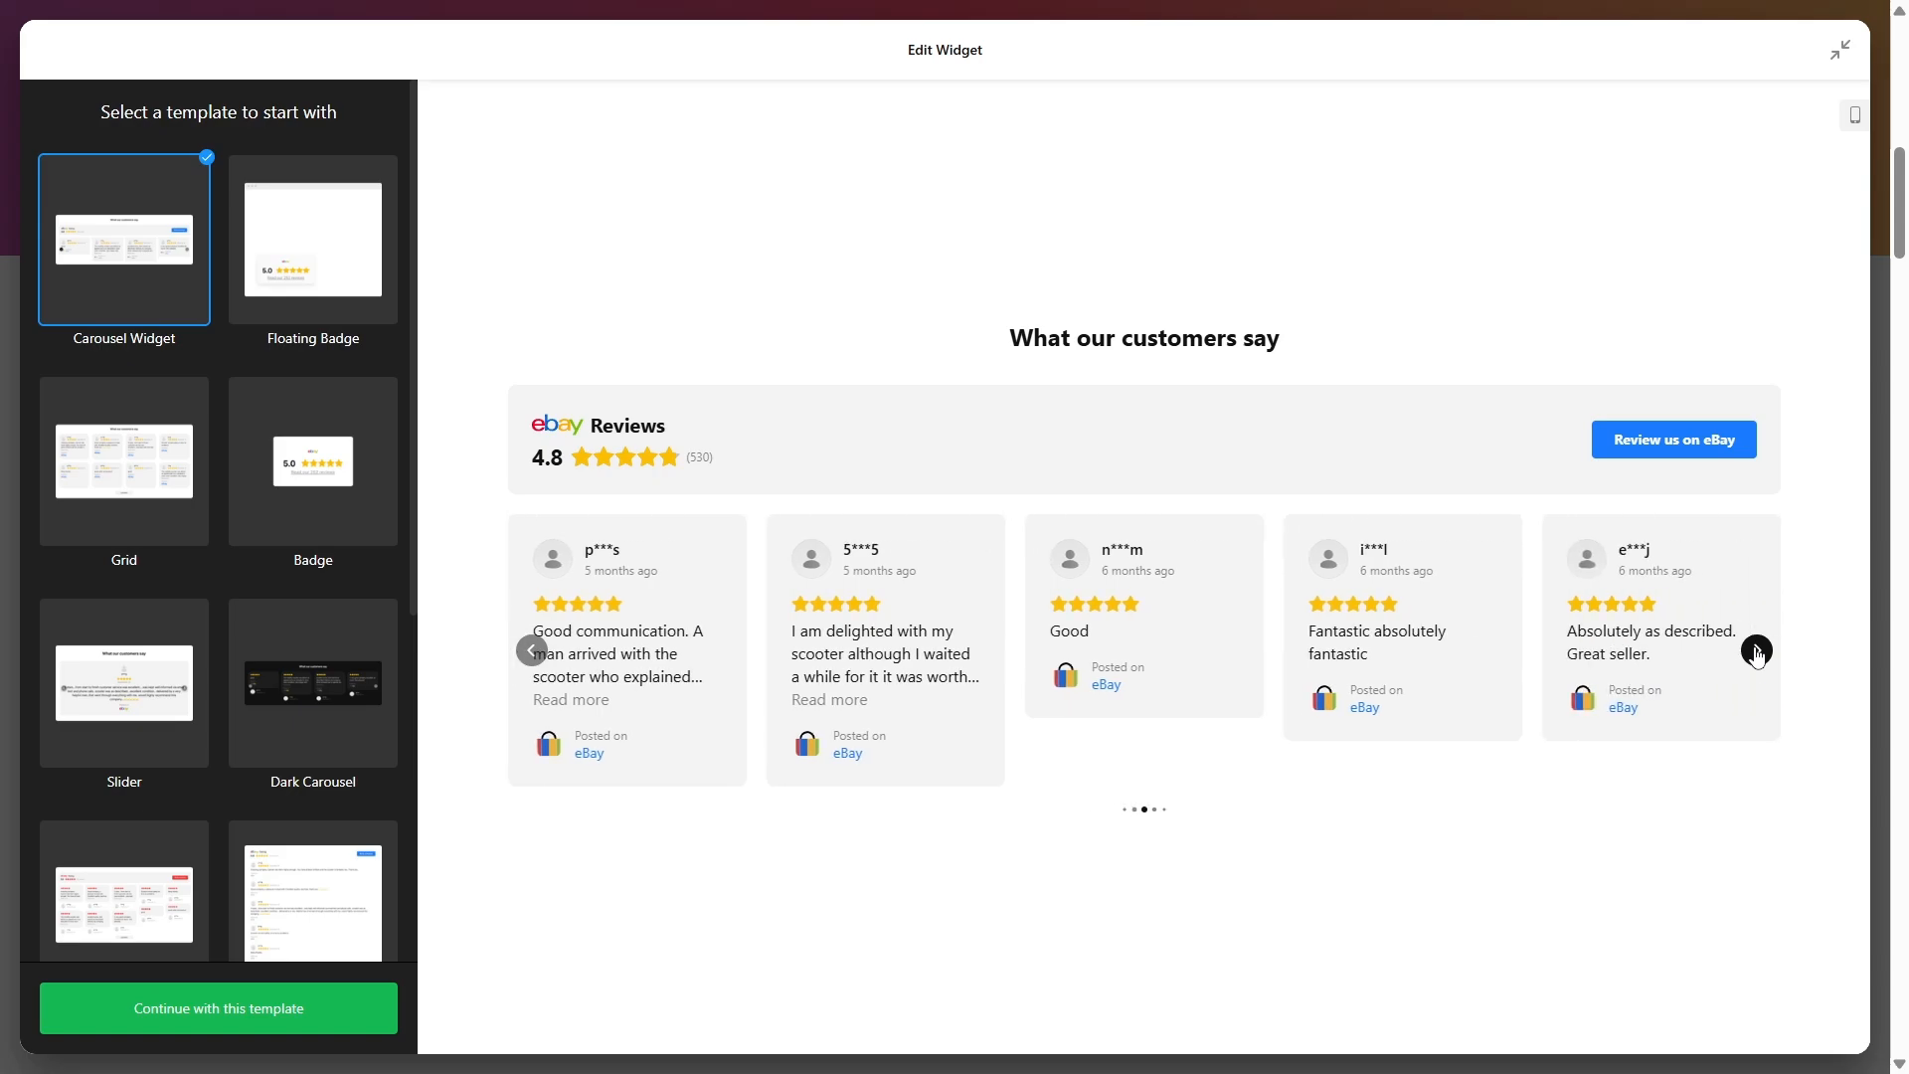
- Advance the carousel reviews, and preview the Dark Grid, Sidebar Widget, Masonry, List, Slider and Grid templates
left_click(1757, 652)
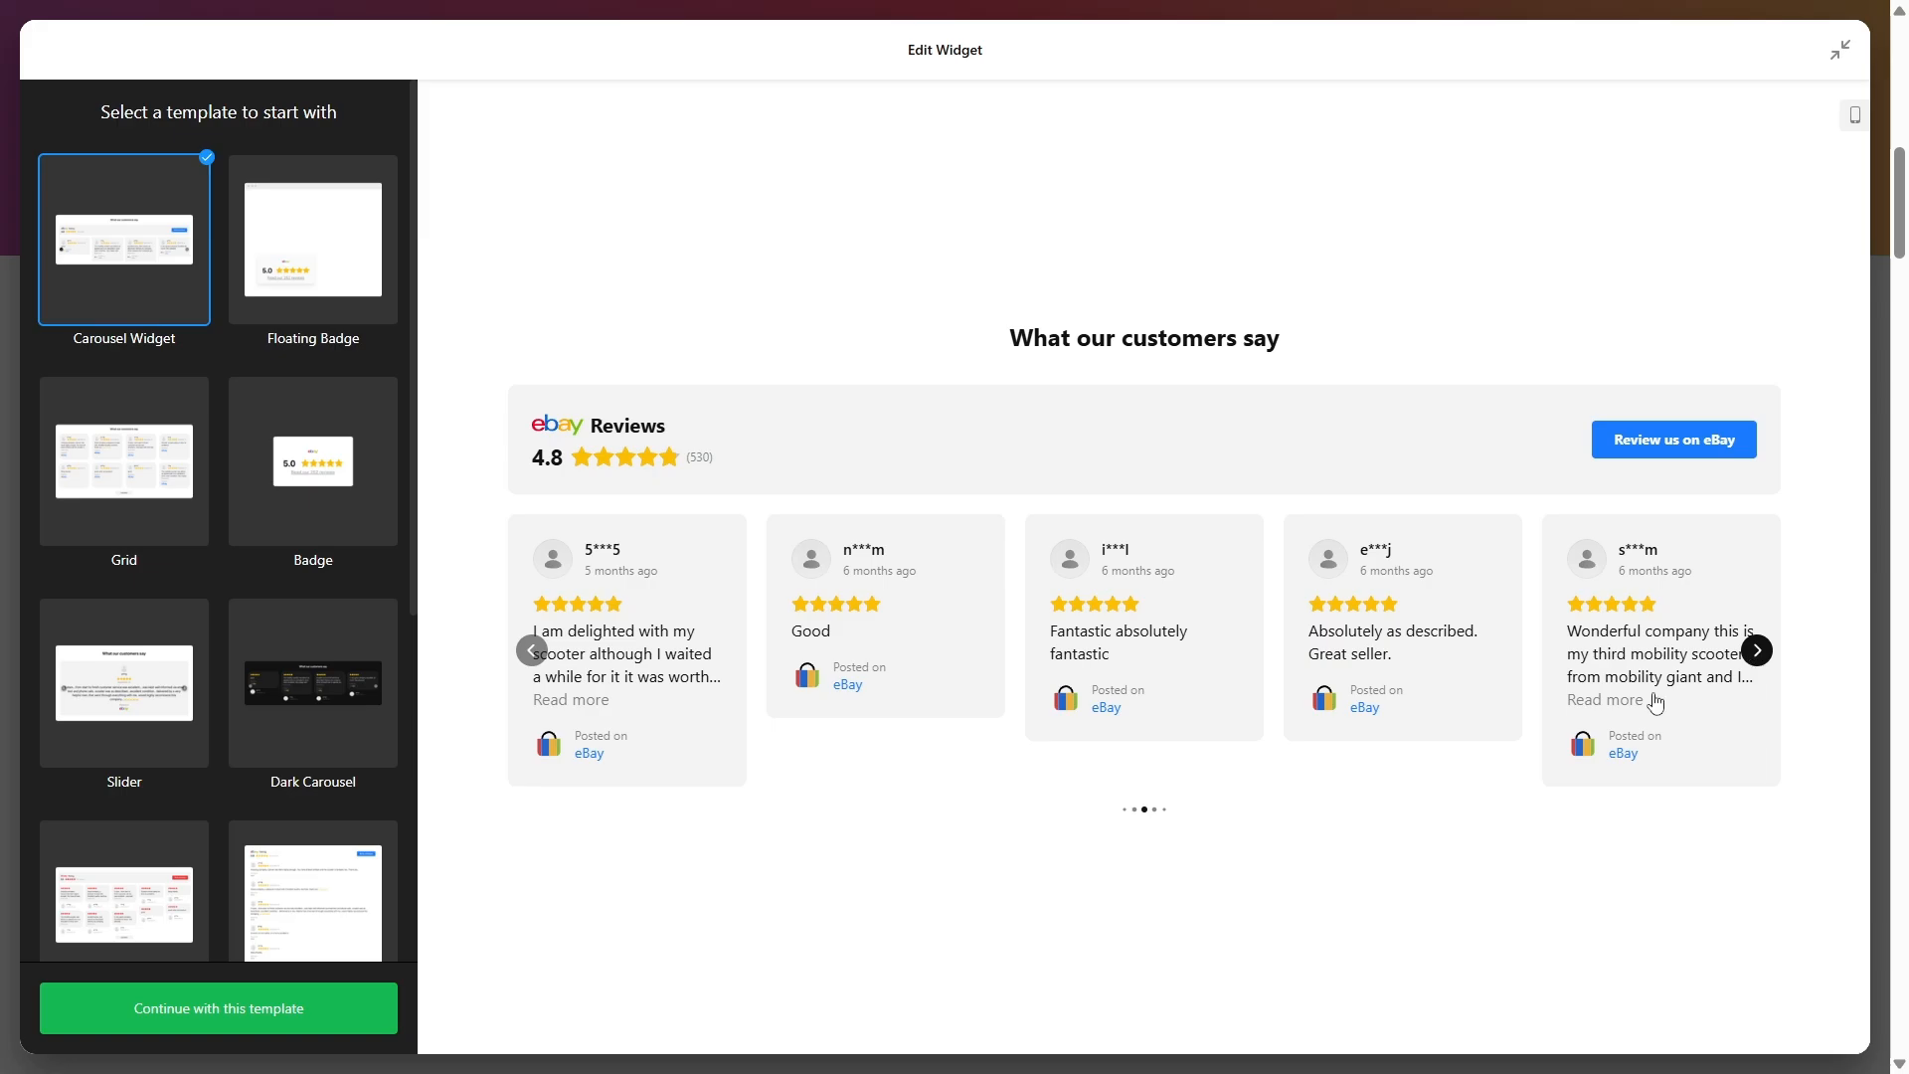
scroll(323, 557, "down", 5)
scroll(323, 619, "down", 1)
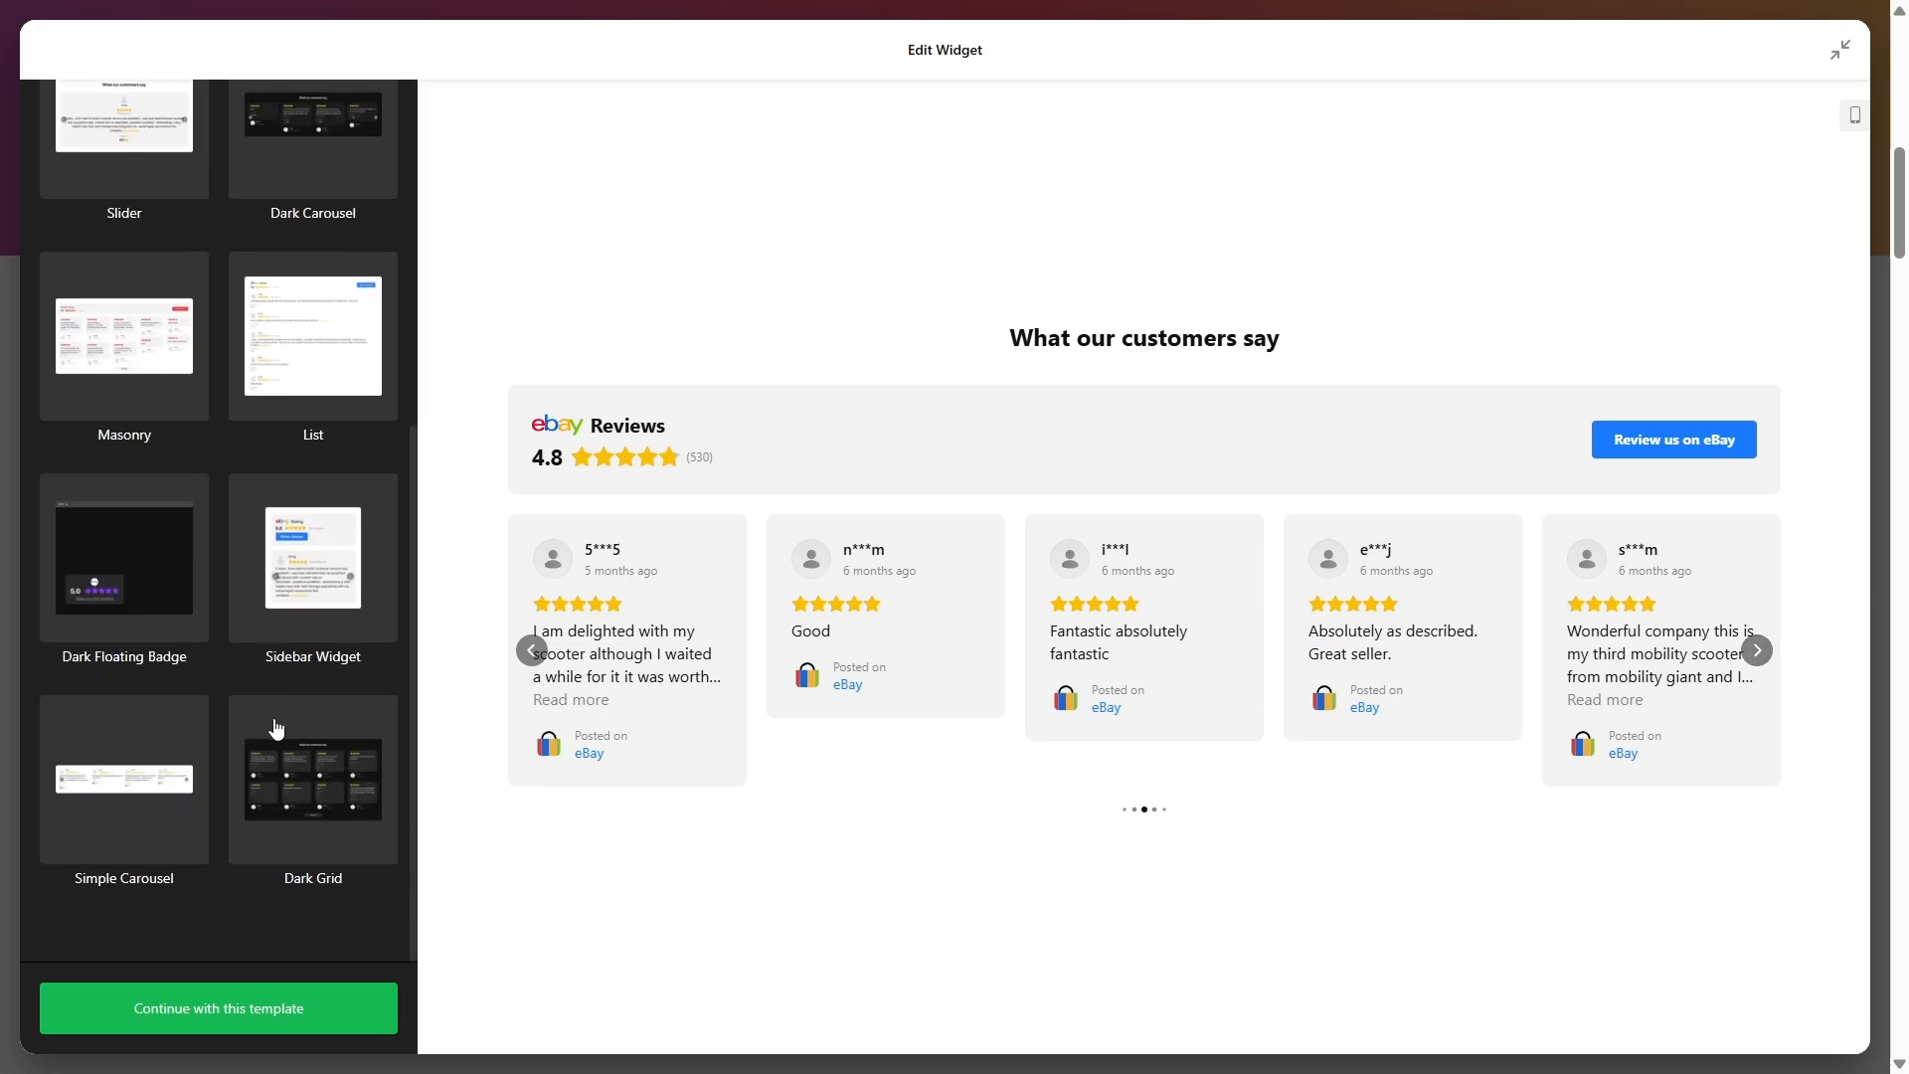
left_click(281, 725)
left_click(320, 559)
left_click(178, 406)
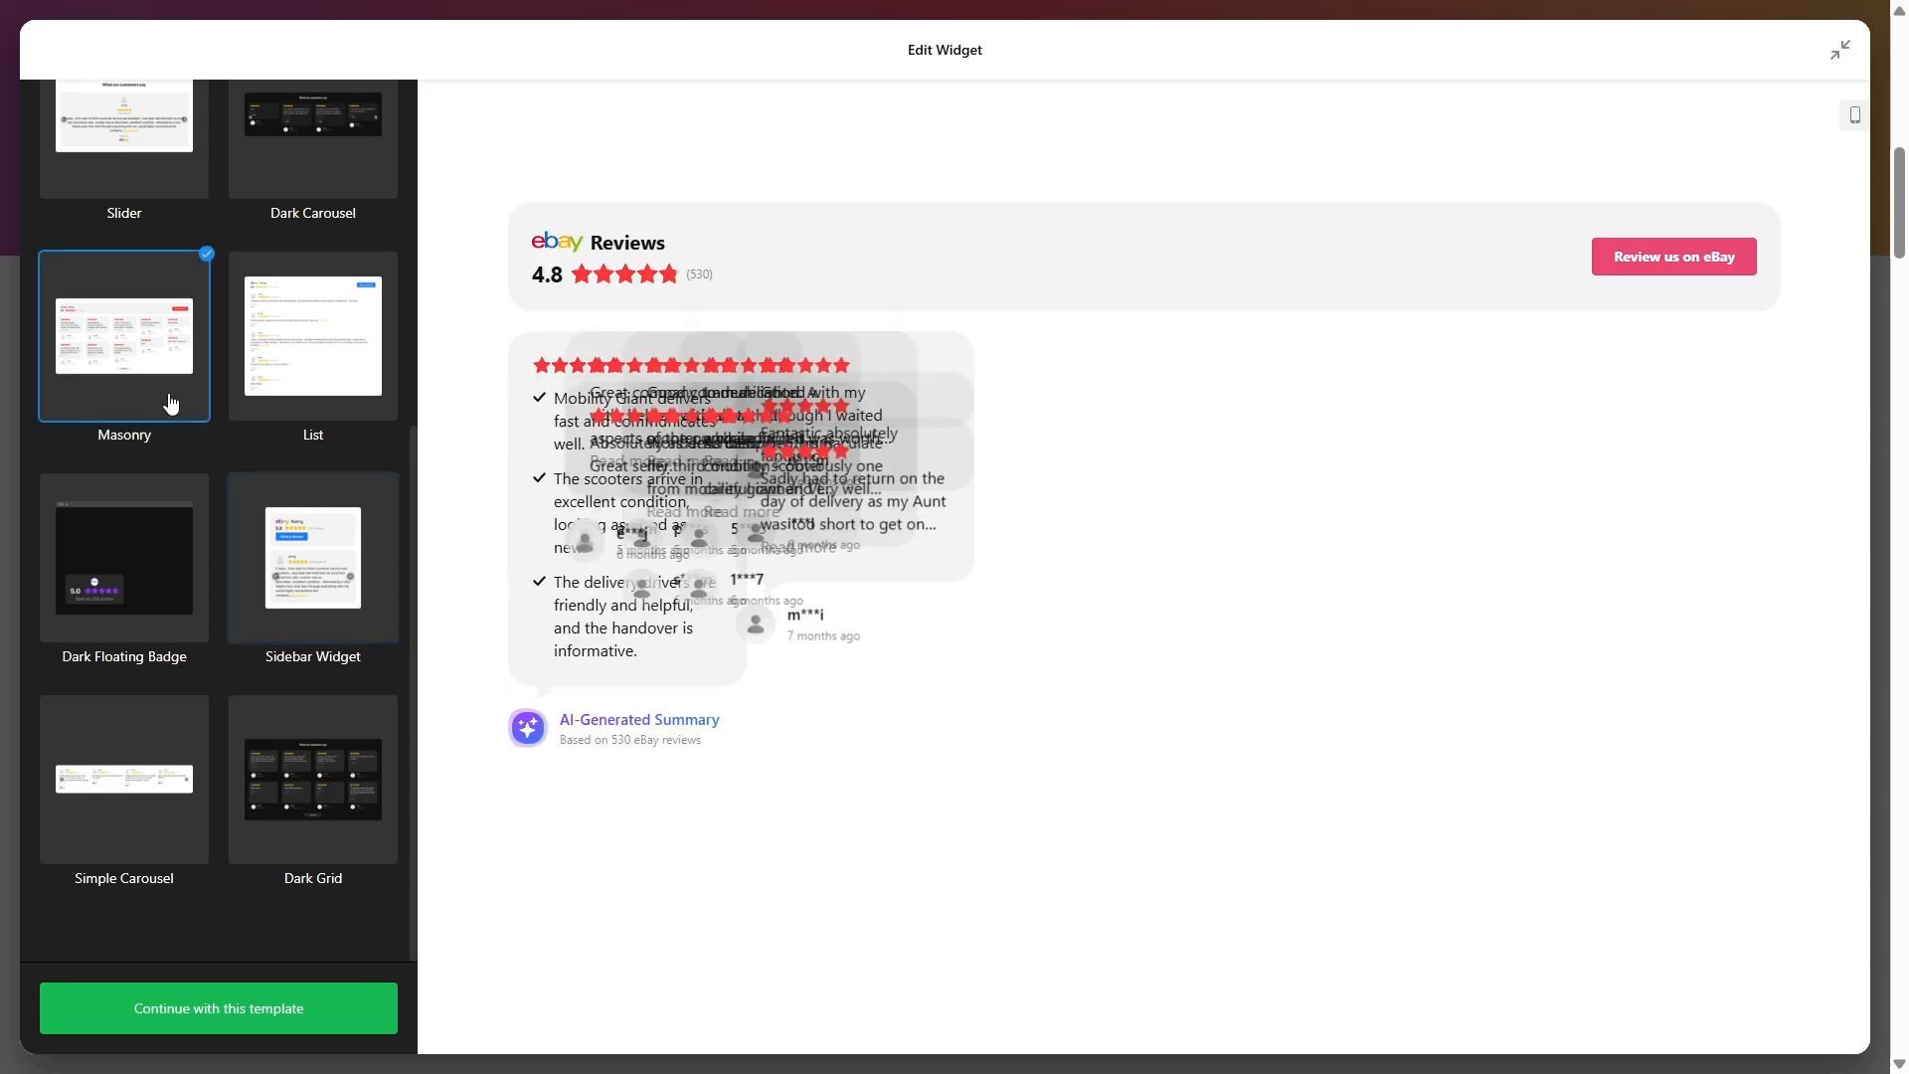
left_click(278, 352)
scroll(158, 277, "up", 2)
left_click(157, 277)
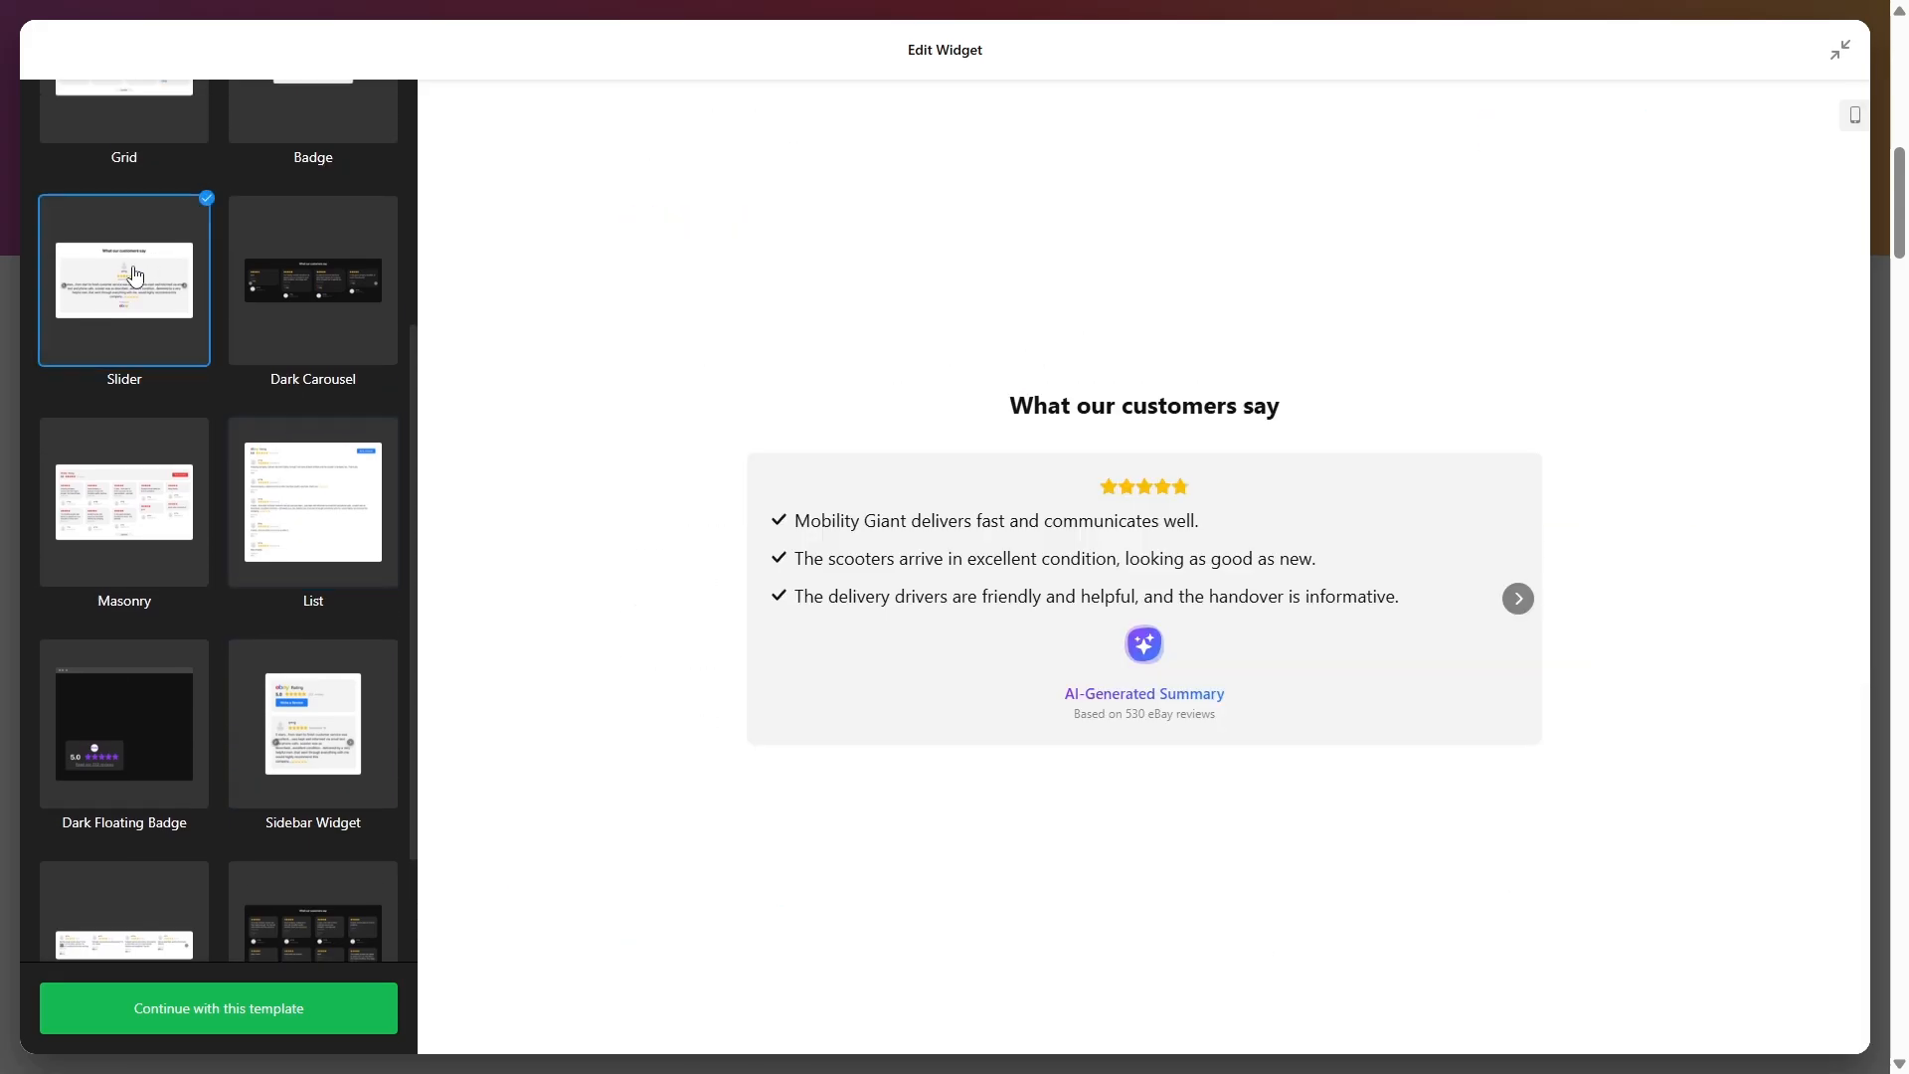
scroll(134, 264, "up", 2)
left_click(131, 270)
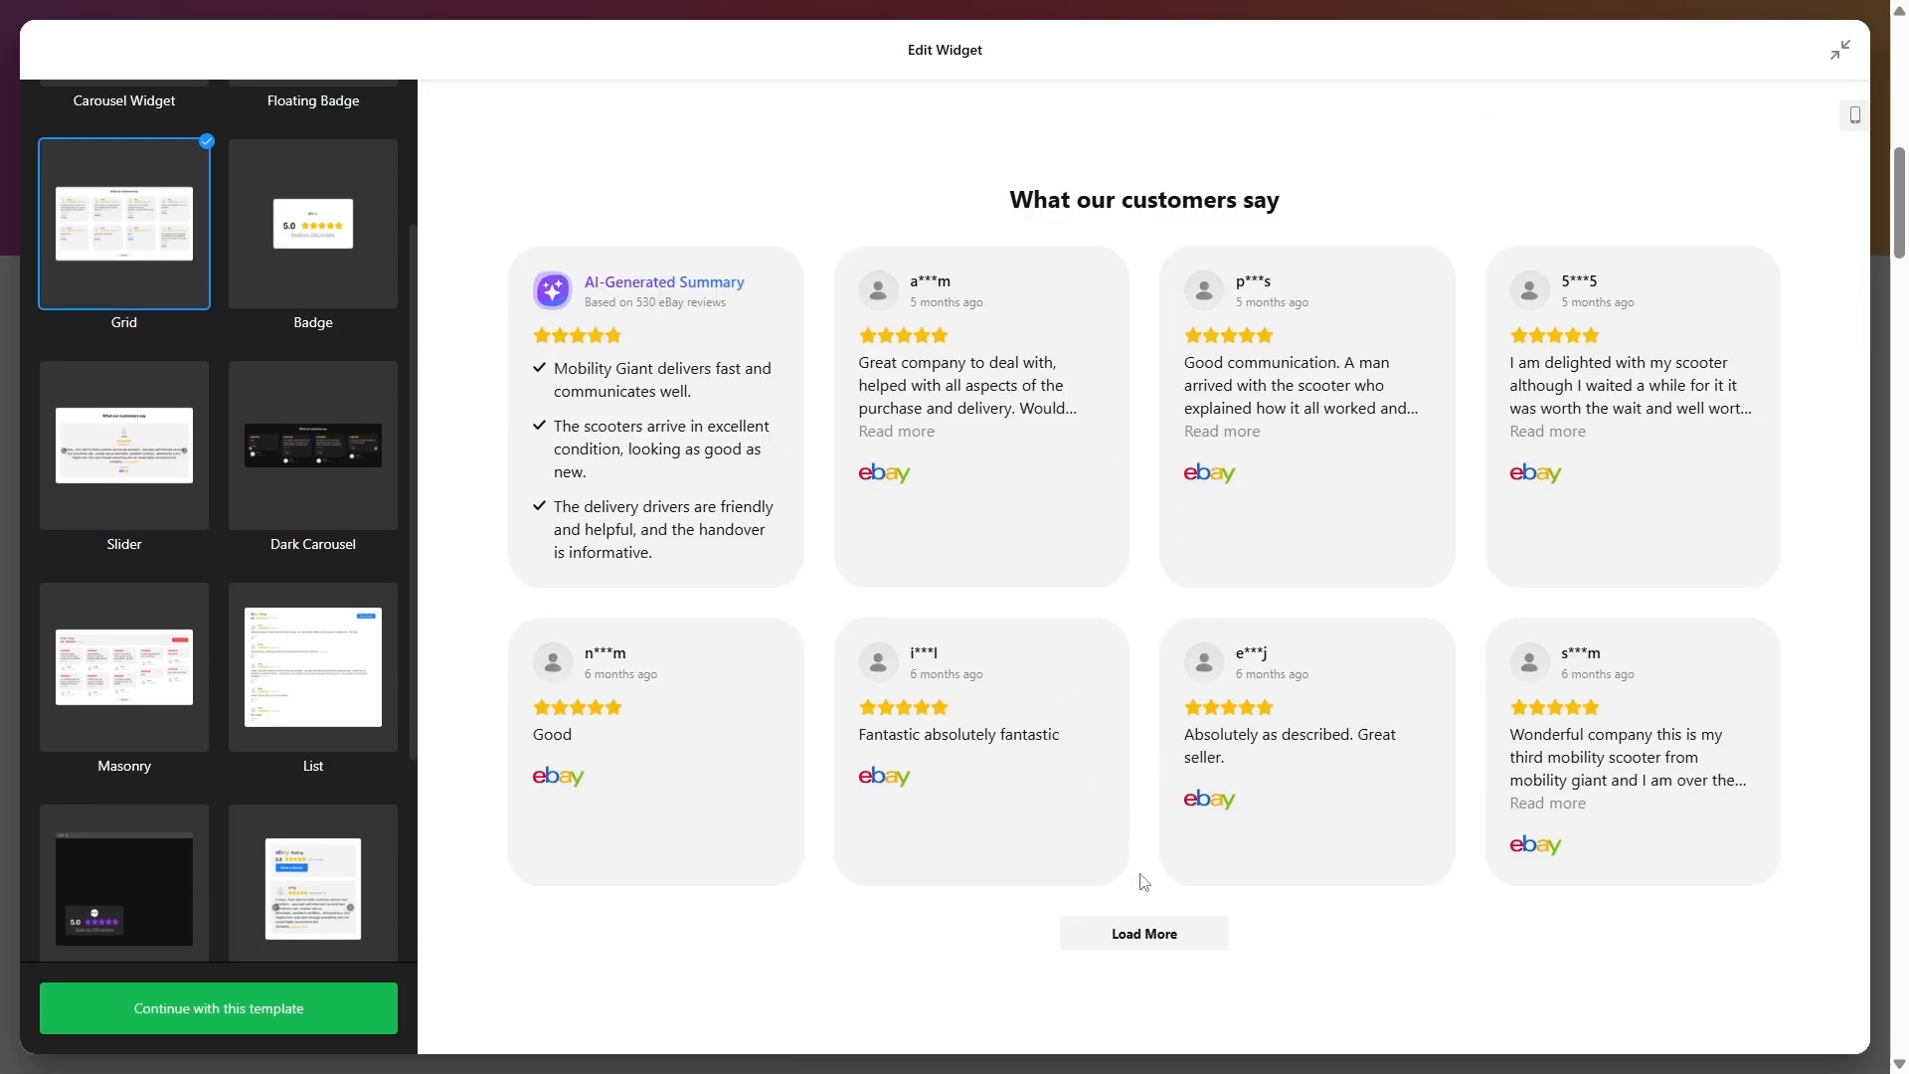
- Load more reviews in the Grid template preview and look through them
left_click(1134, 946)
scroll(1154, 820, "down", 5)
scroll(1154, 812, "up", 5)
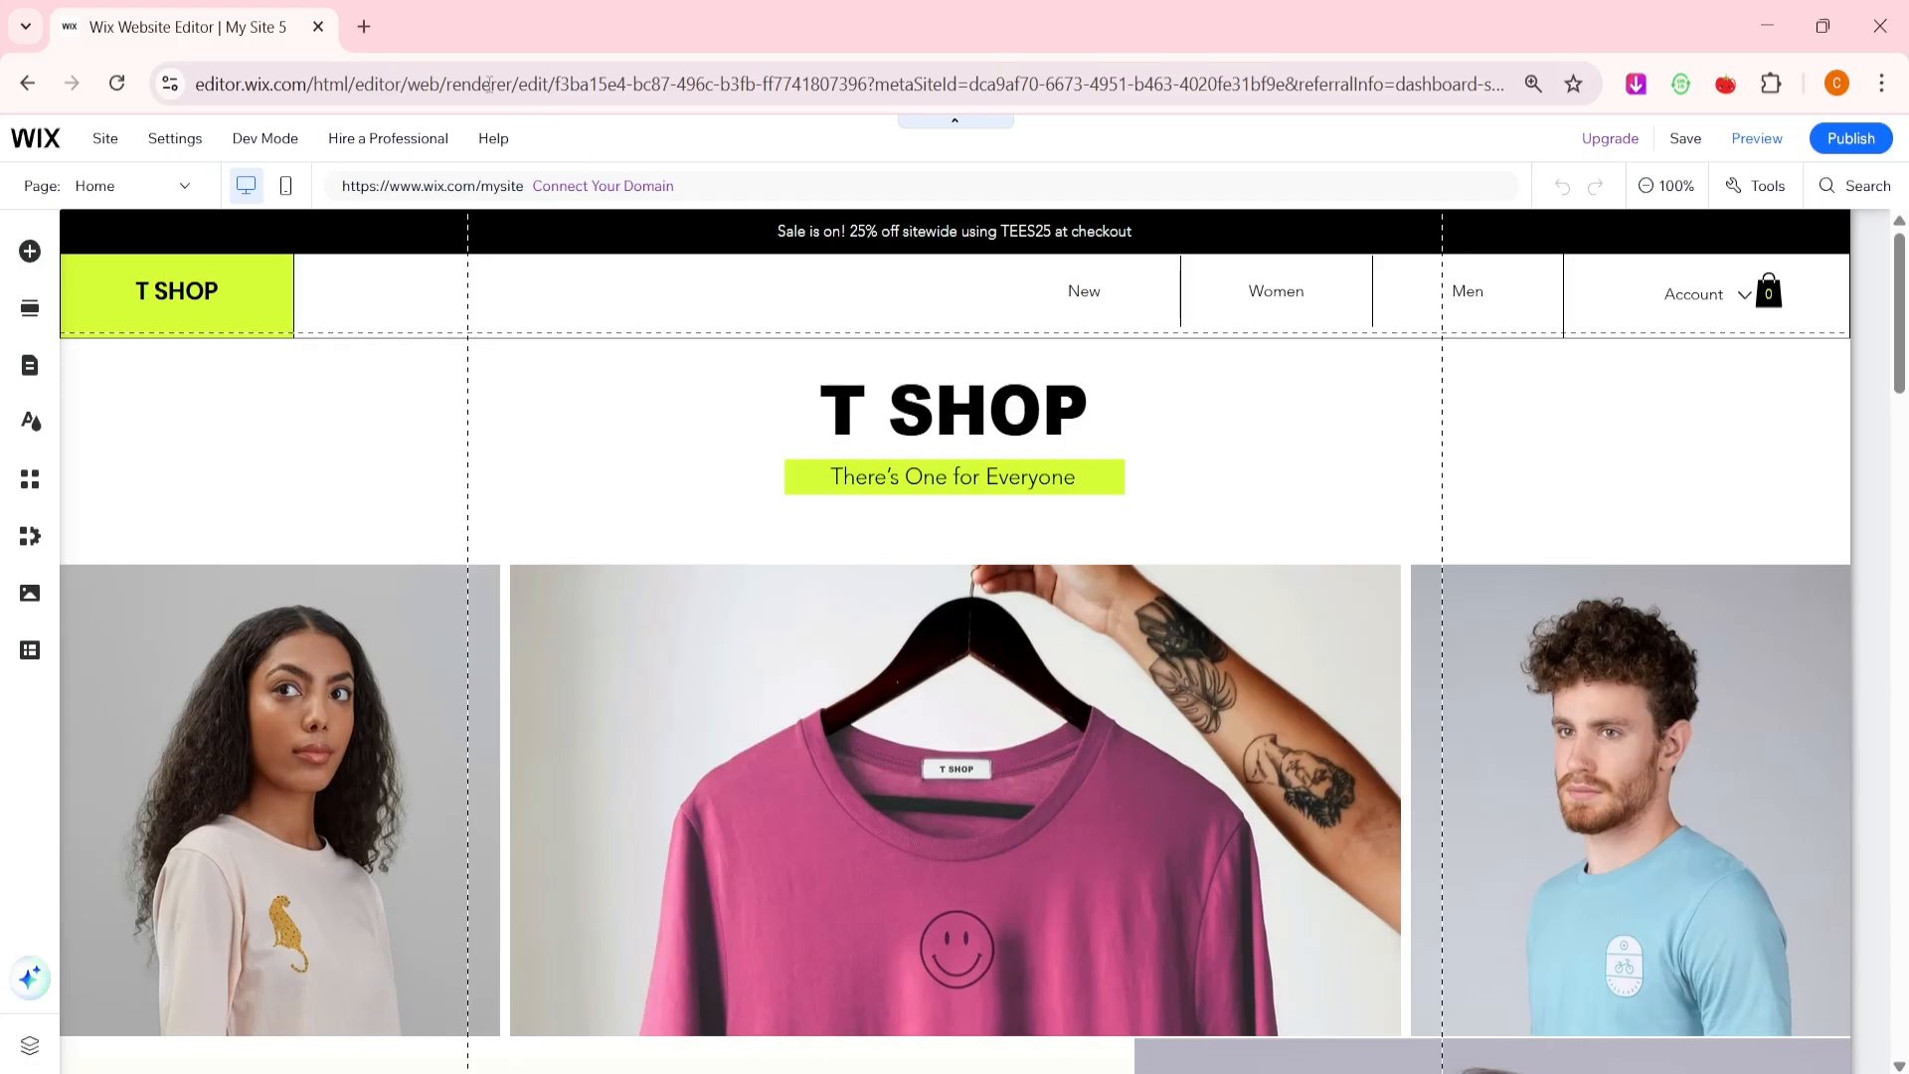
left_click(374, 34)
type("https://go.elfsight.io/click?pid=3141&offer_id=3")
key("Return")
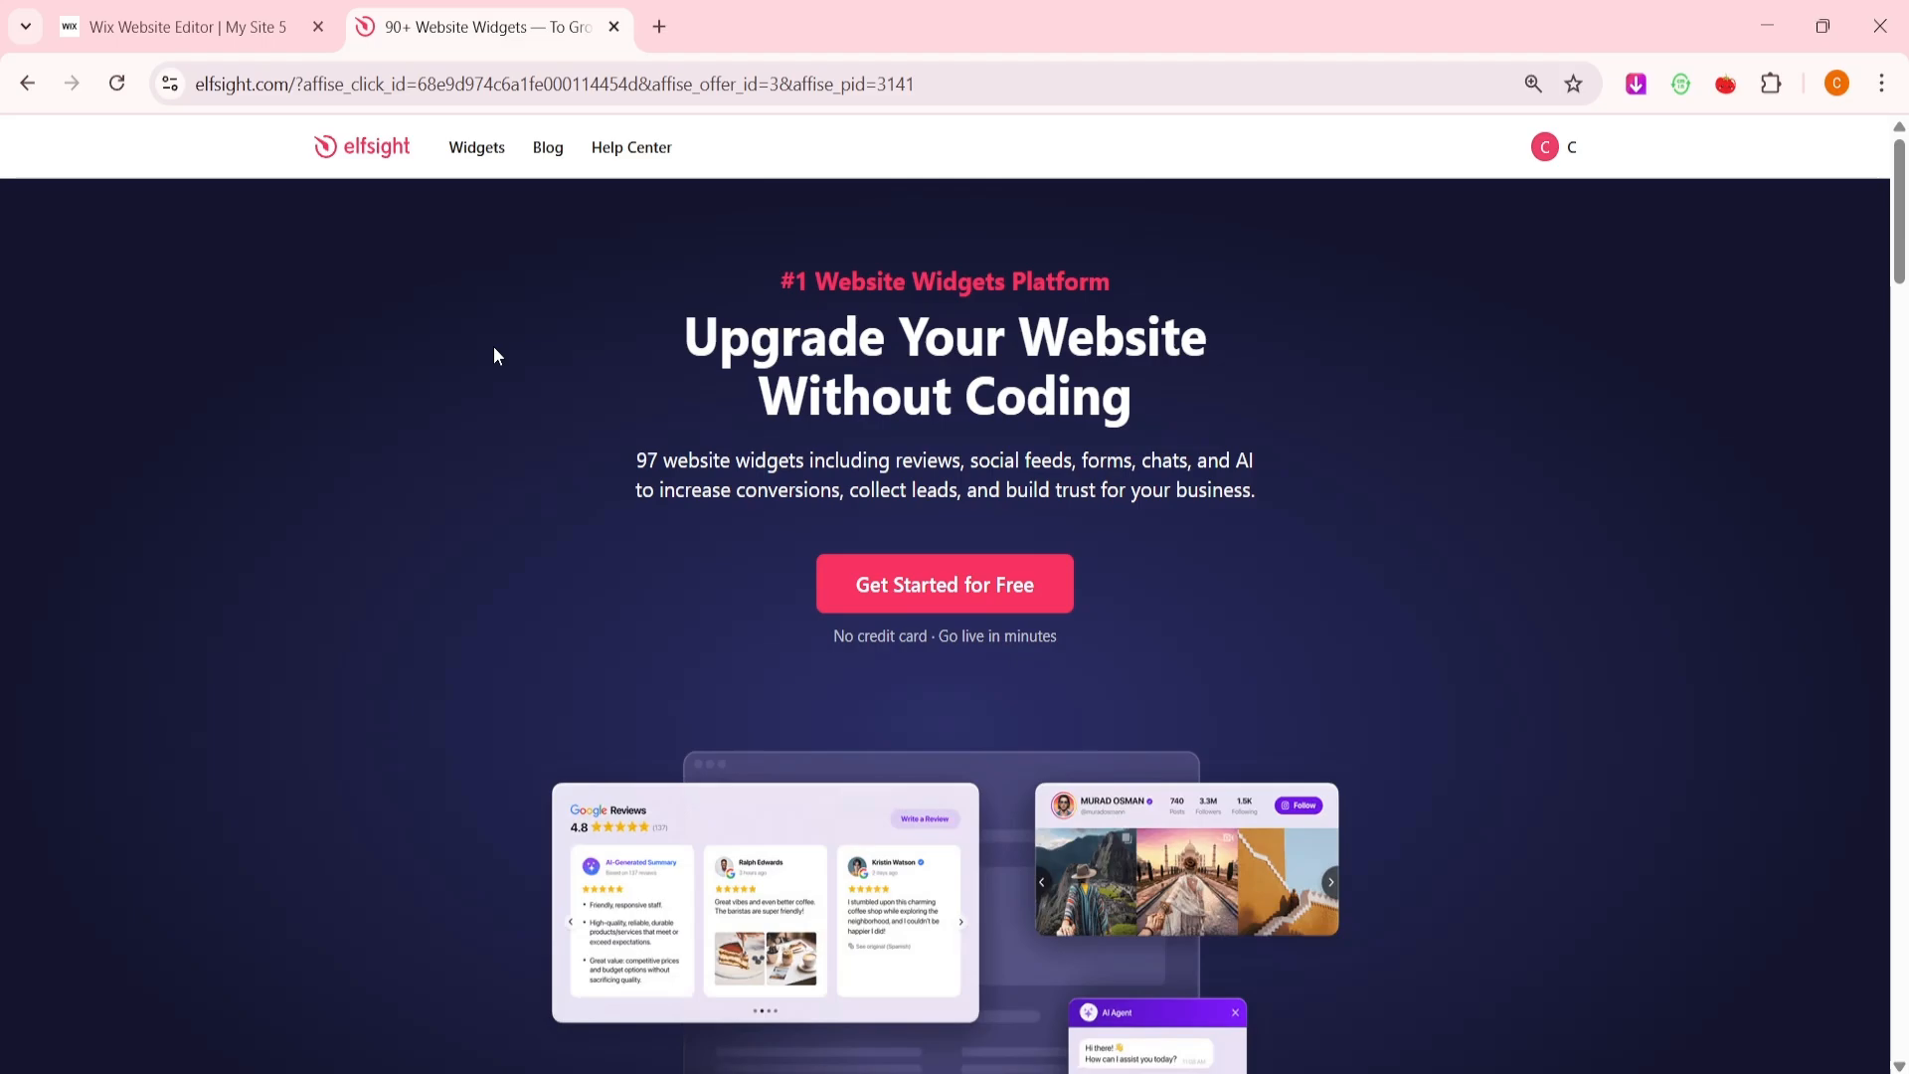
- Open the eBay Reviews widget page from the Reviews category and expand its template editor to full view
mouse_move(464, 149)
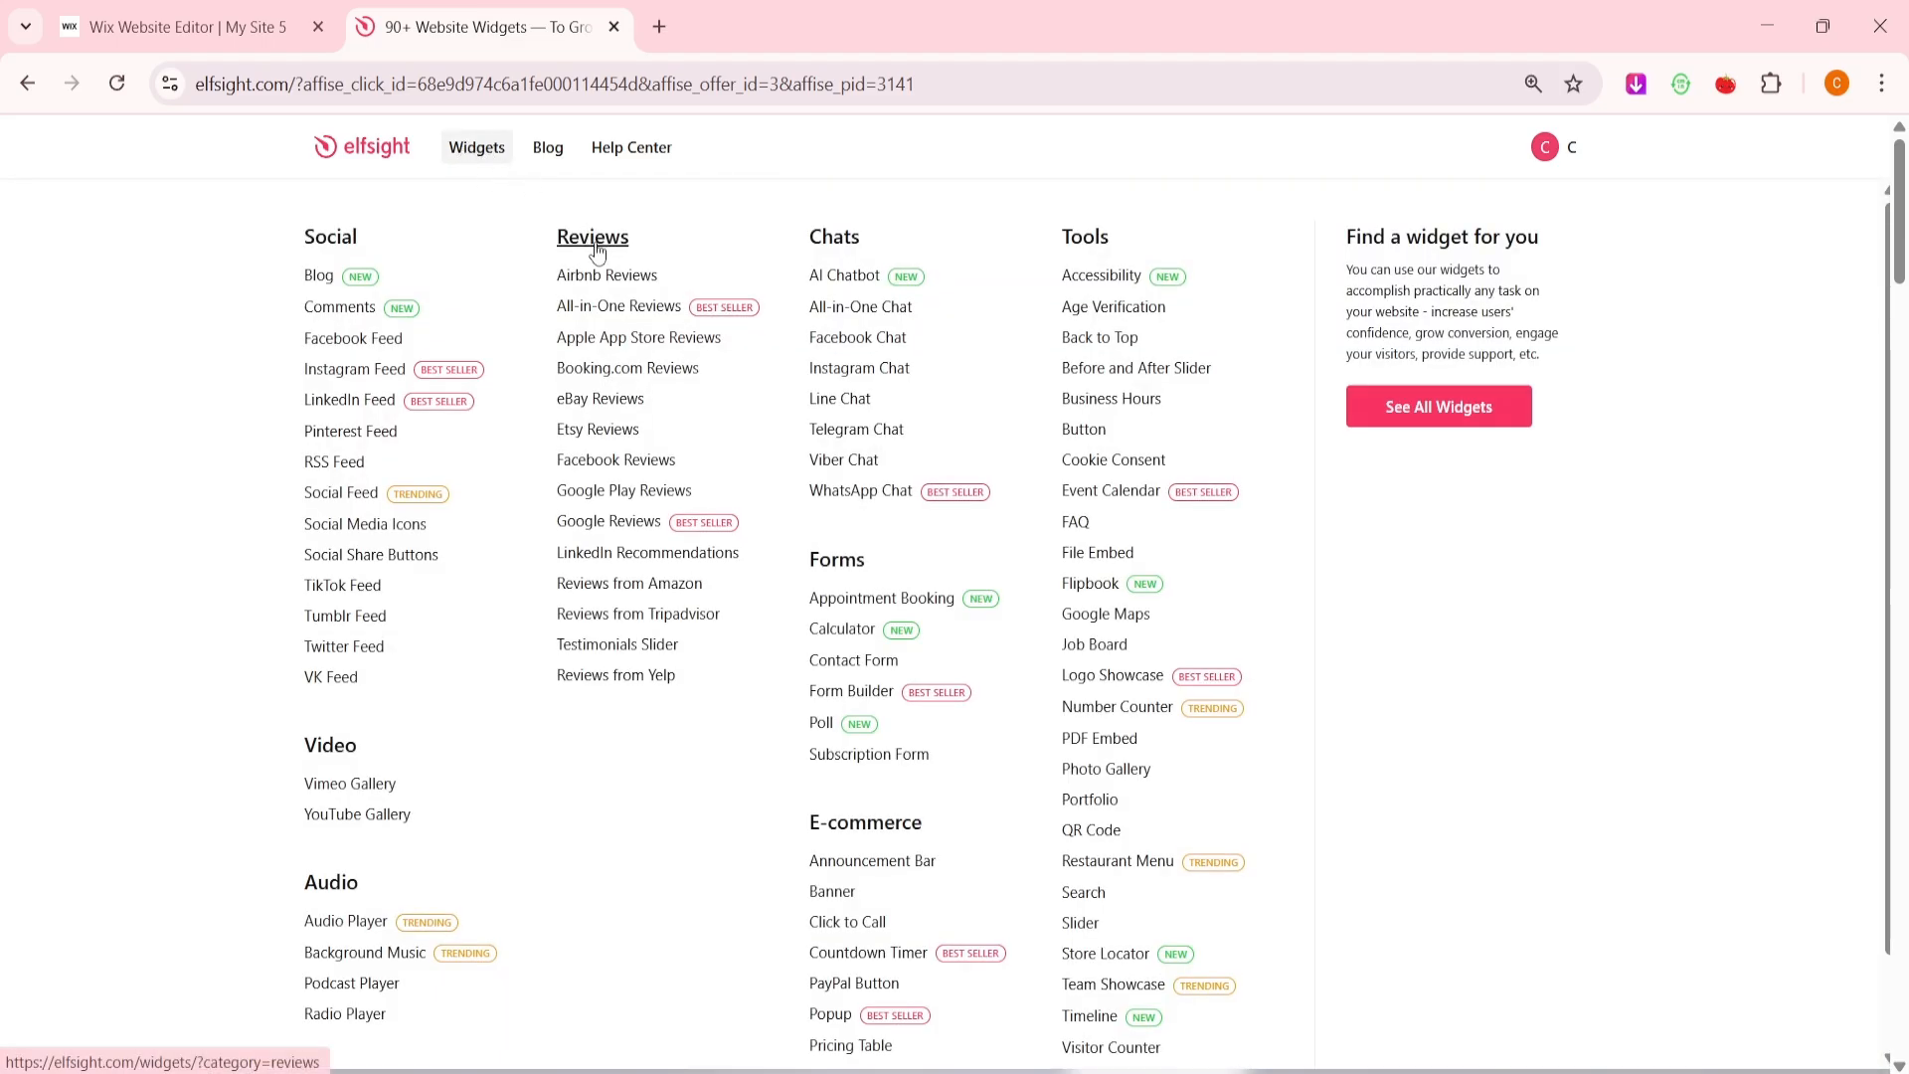
left_click(616, 409)
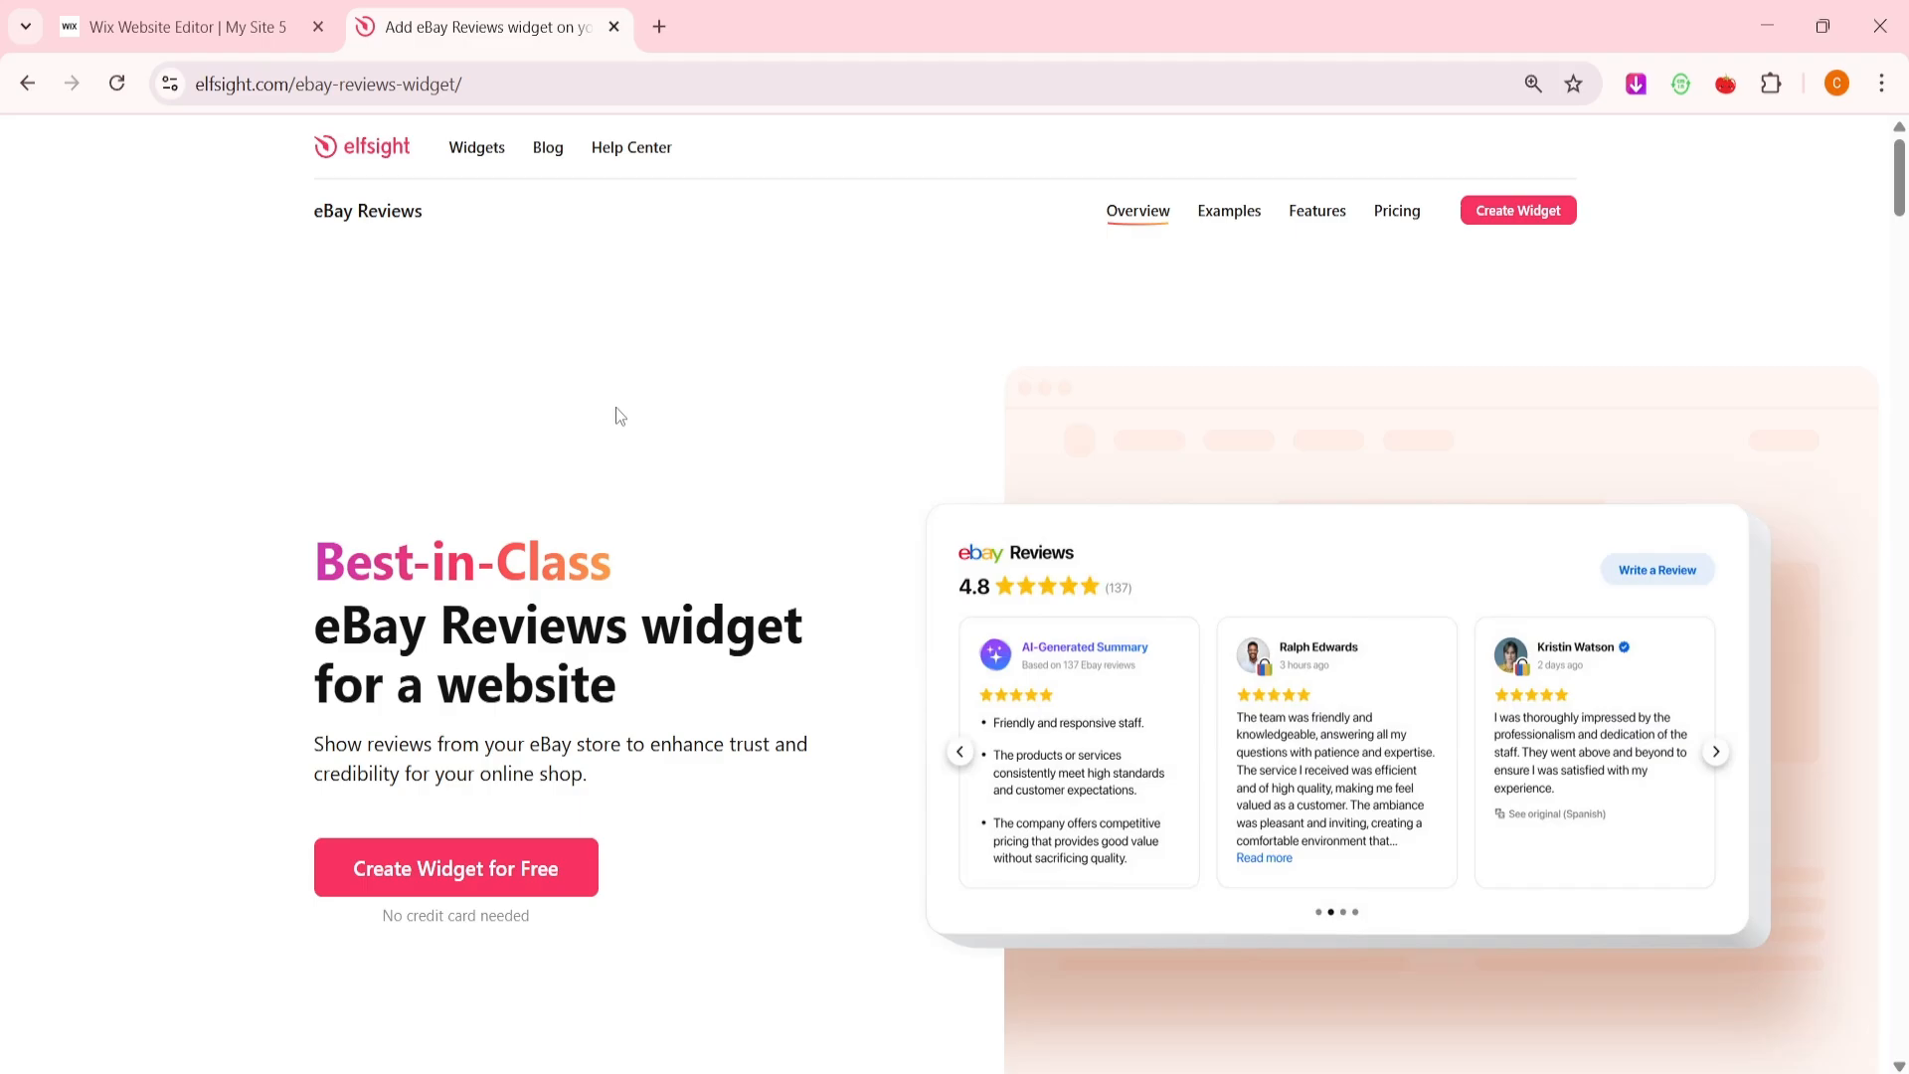
left_click(515, 855)
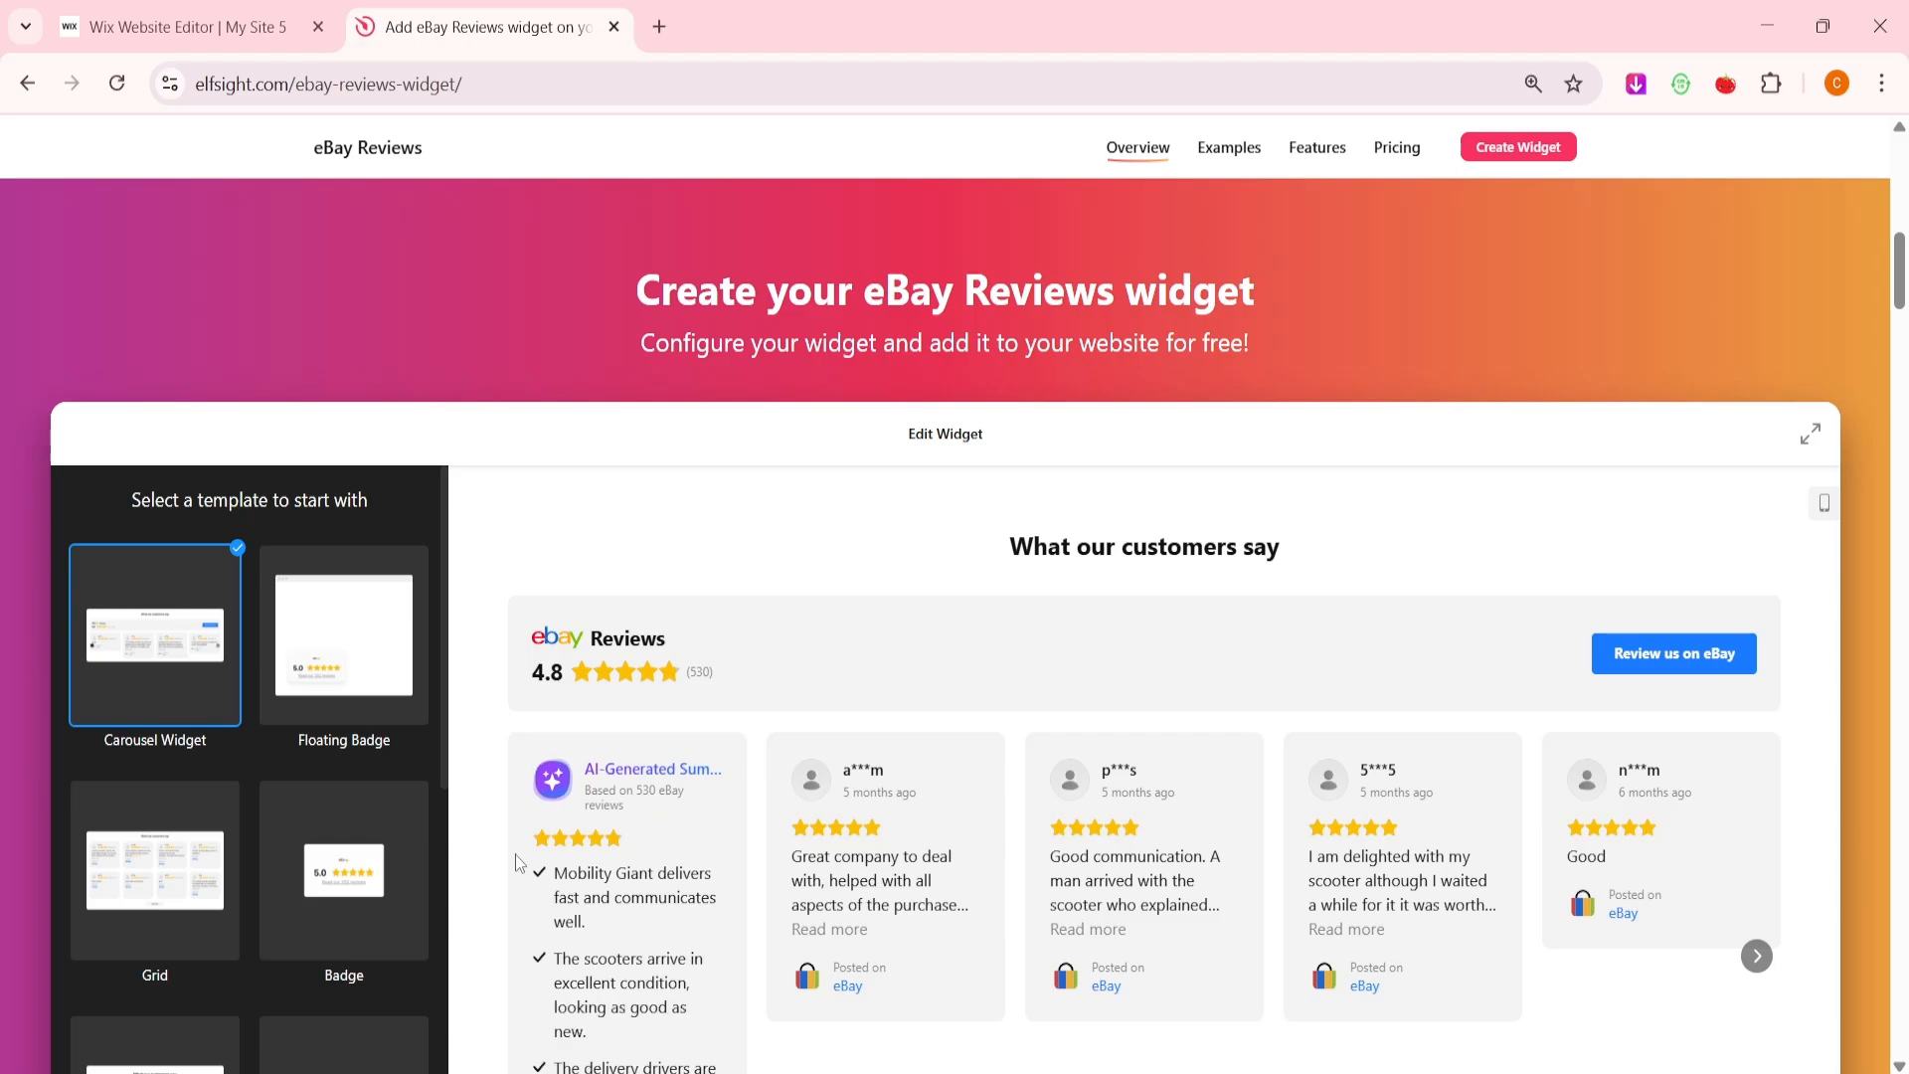
left_click(1809, 435)
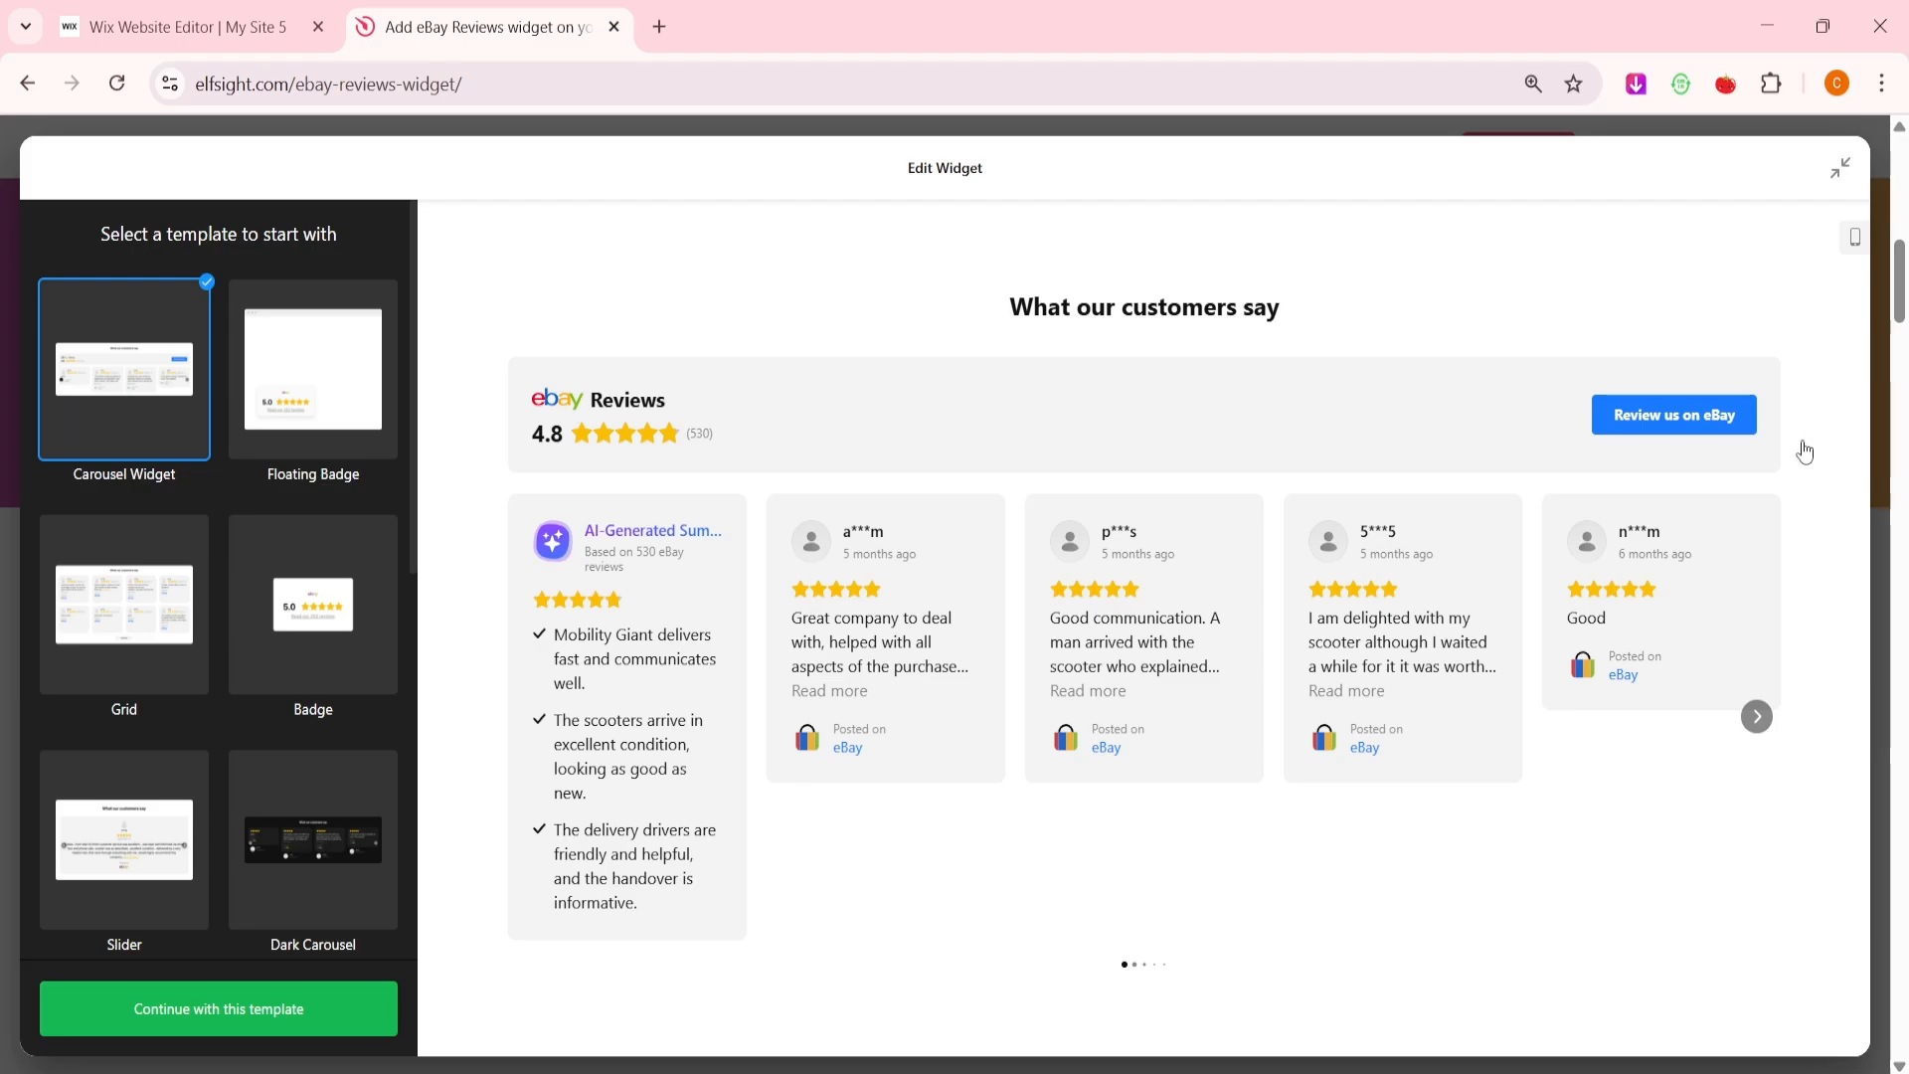
- Preview the Simple Carousel, Sidebar Widget, Dark Floating Badge, List, Masonry, Dark Carousel, Slider and Badge templates
scroll(229, 586, "down", 5)
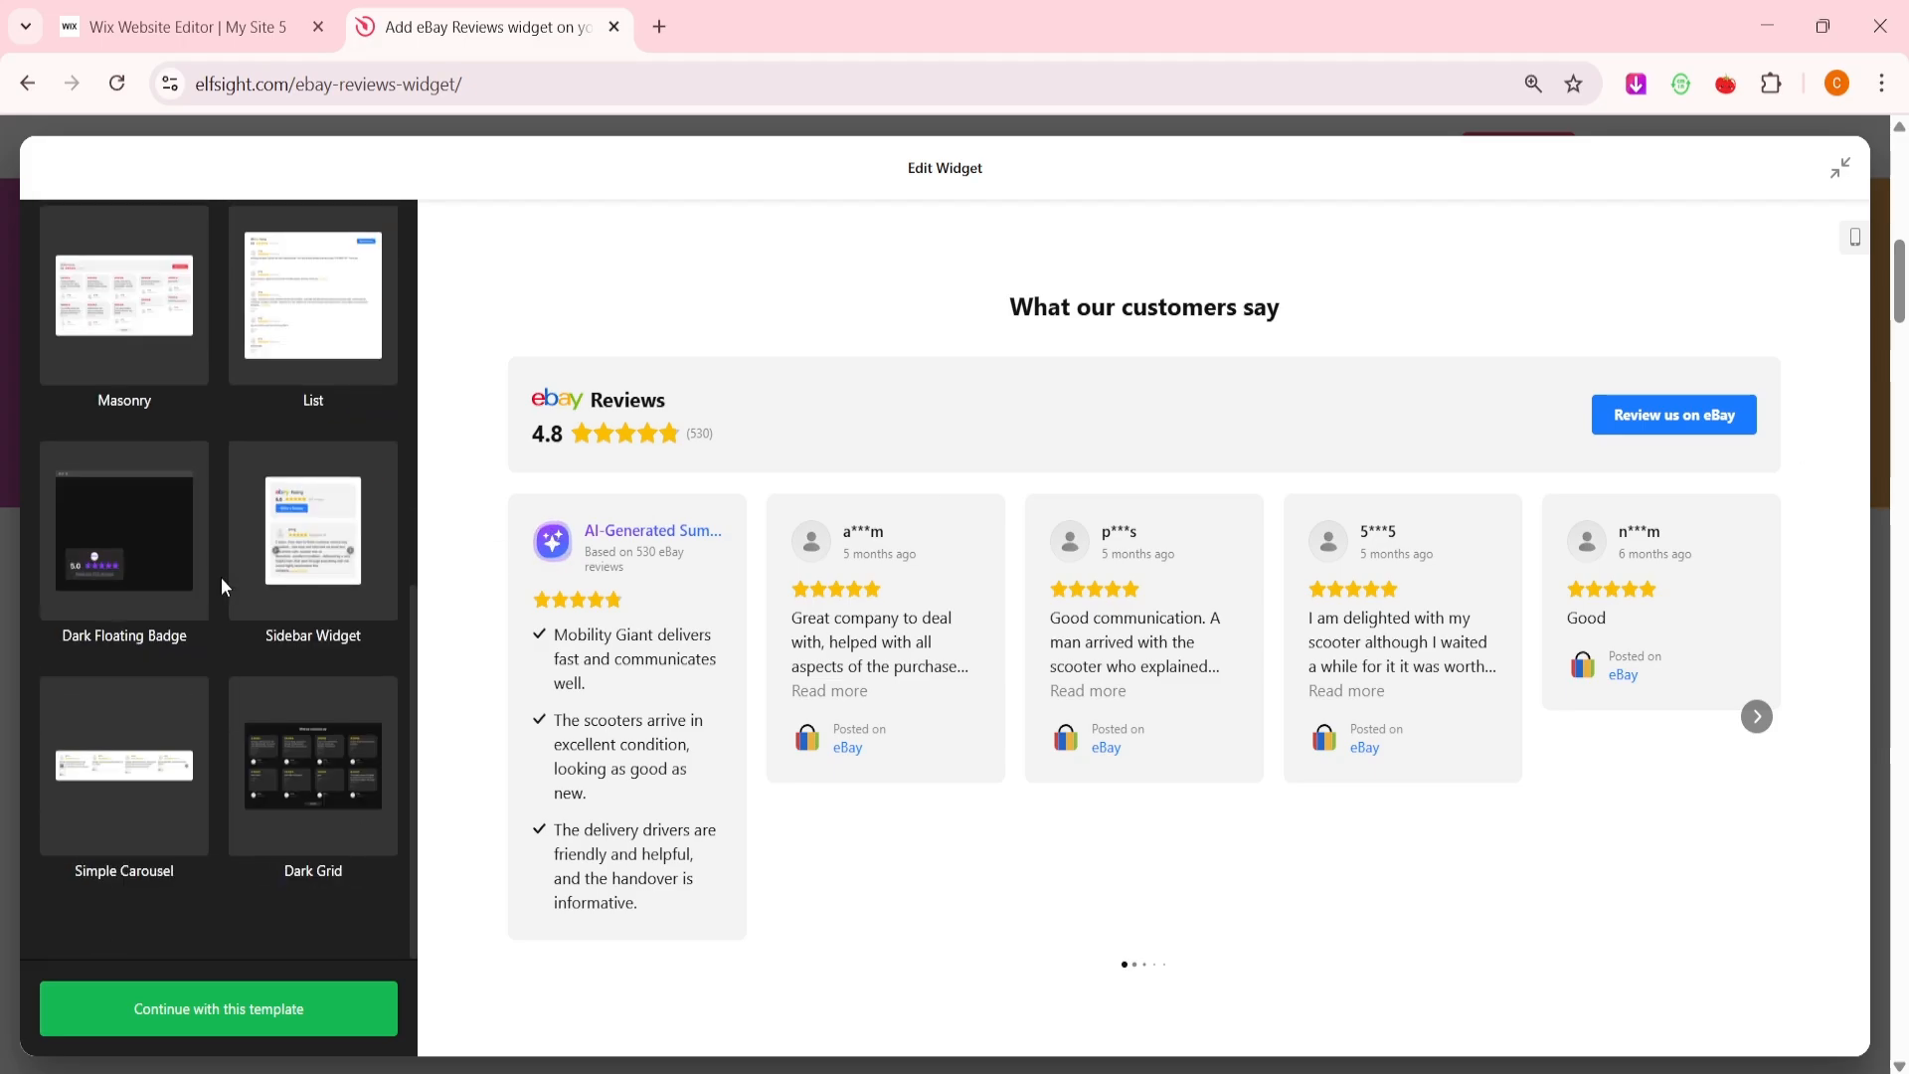
left_click(200, 766)
left_click(318, 538)
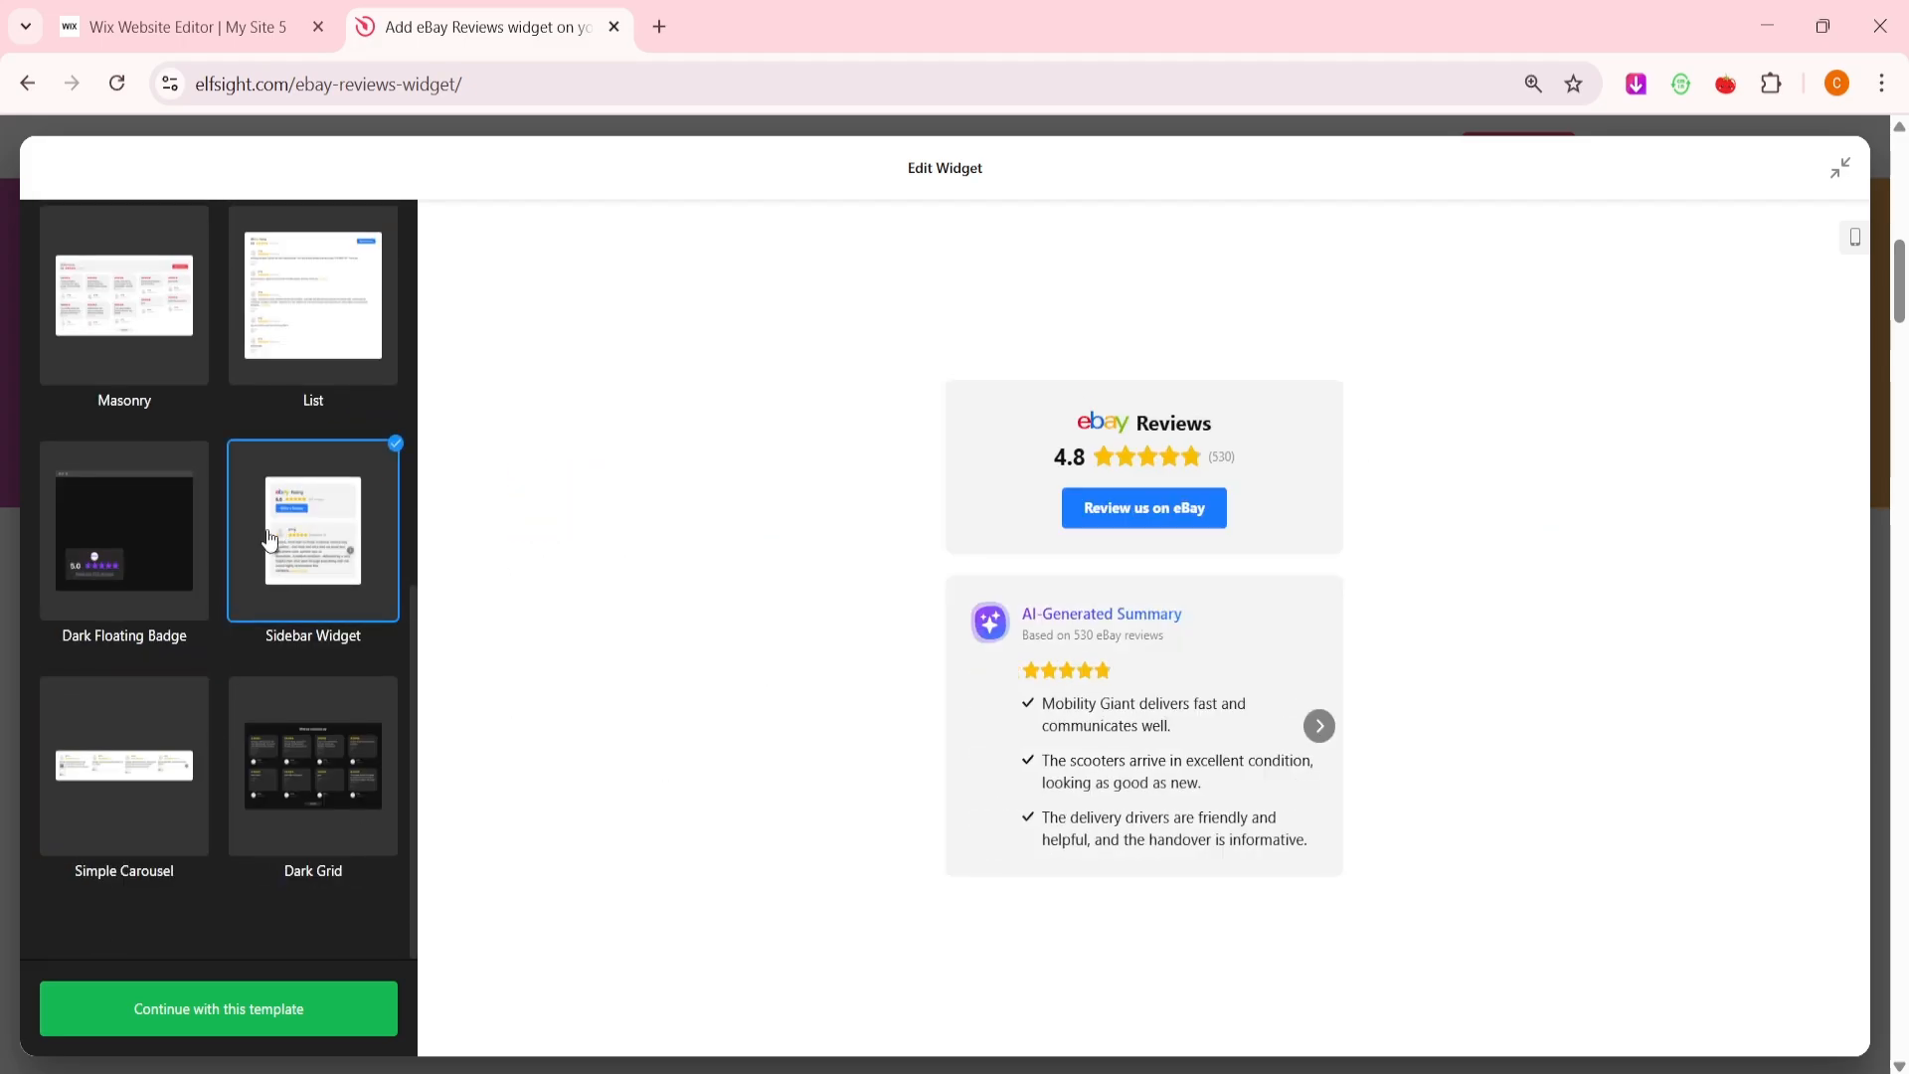
left_click(155, 547)
scroll(169, 537, "up", 2)
left_click(281, 546)
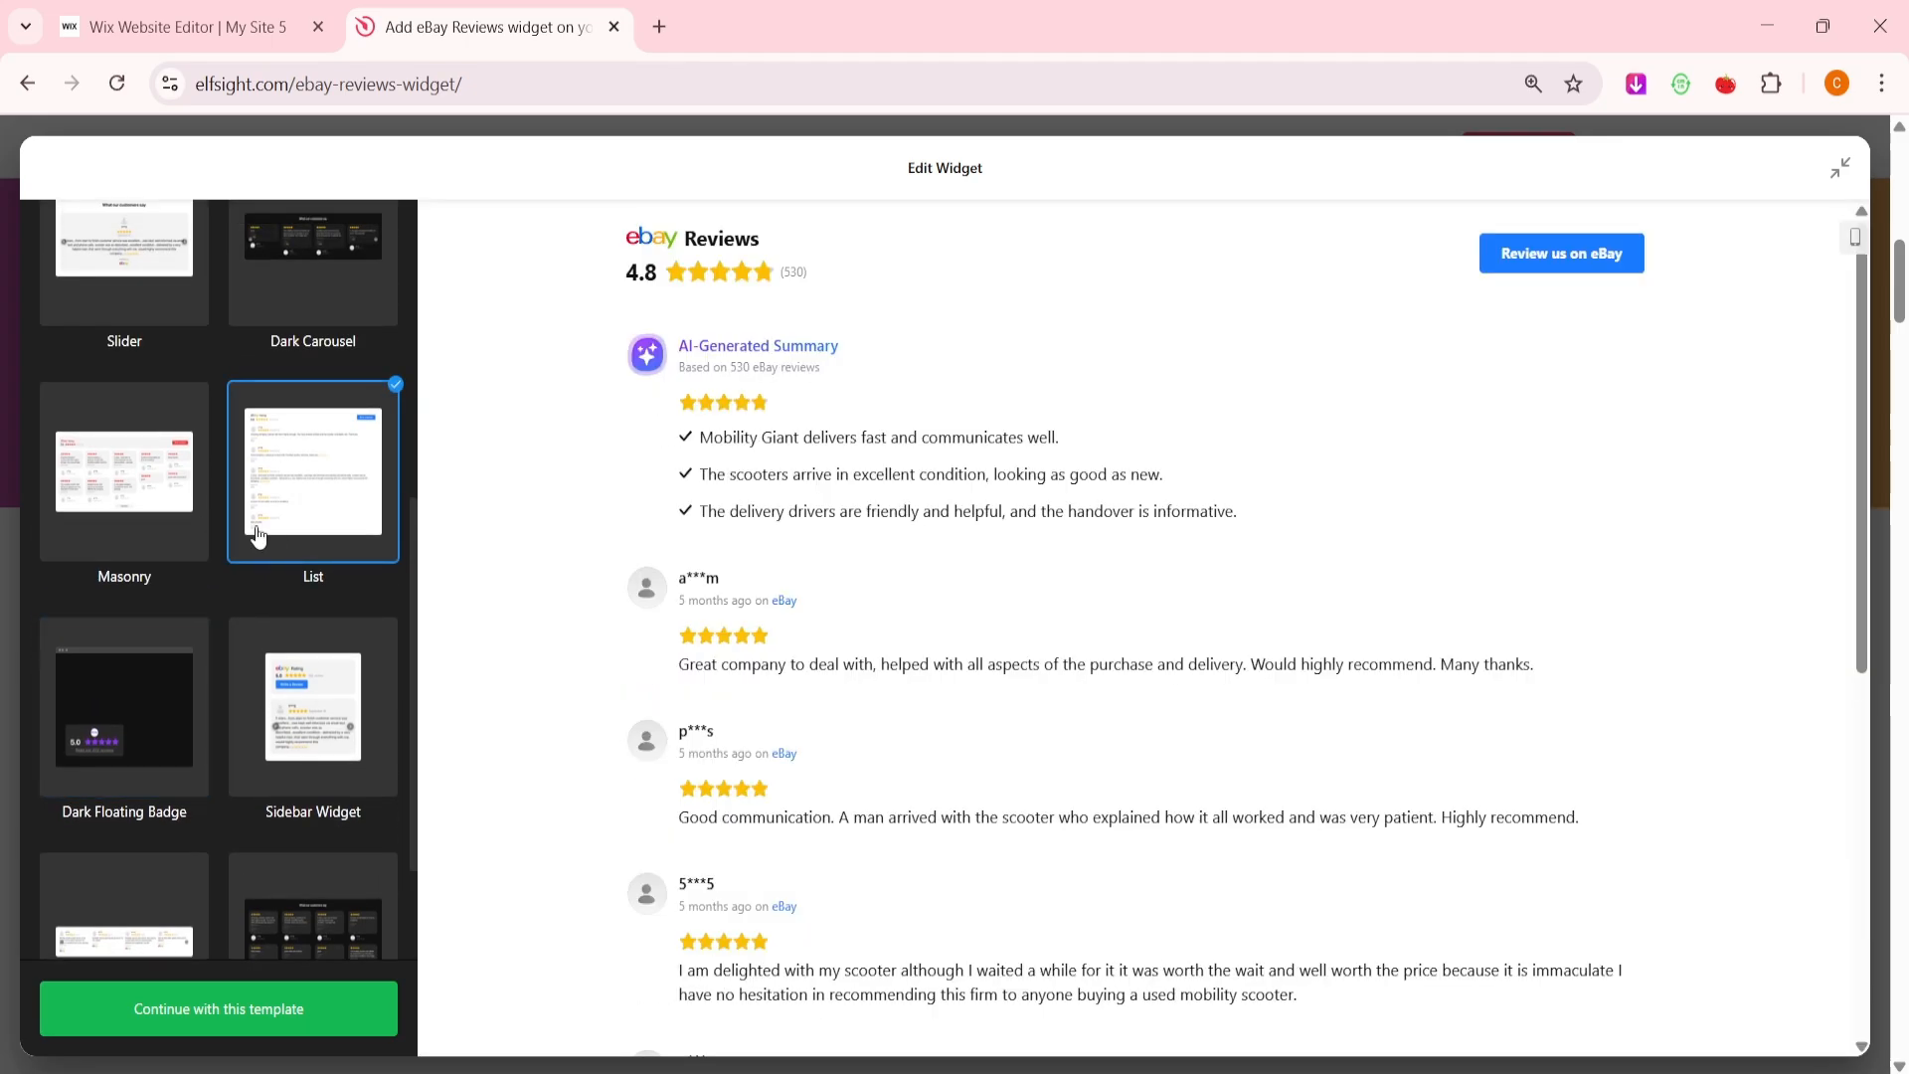
left_click(149, 469)
scroll(265, 435, "up", 2)
left_click(264, 440)
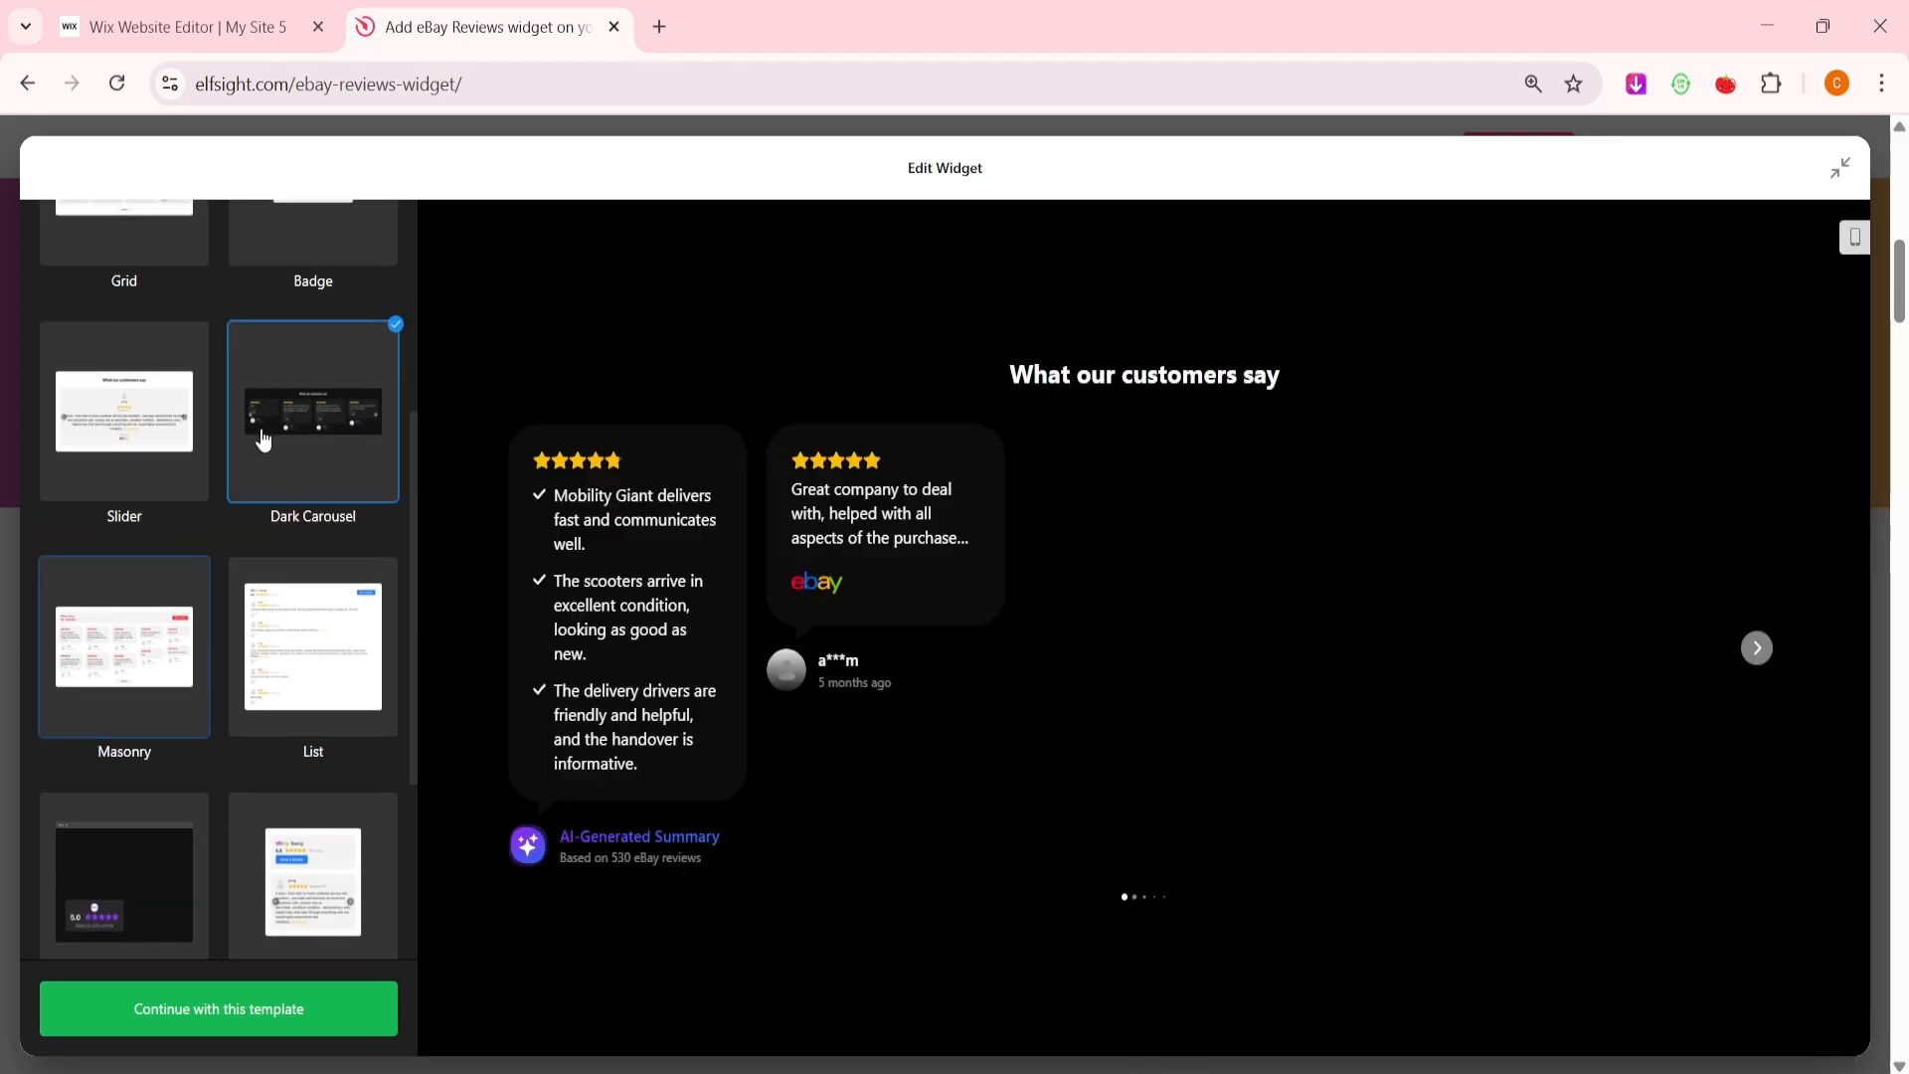
left_click(134, 390)
scroll(223, 469, "up", 3)
left_click(299, 386)
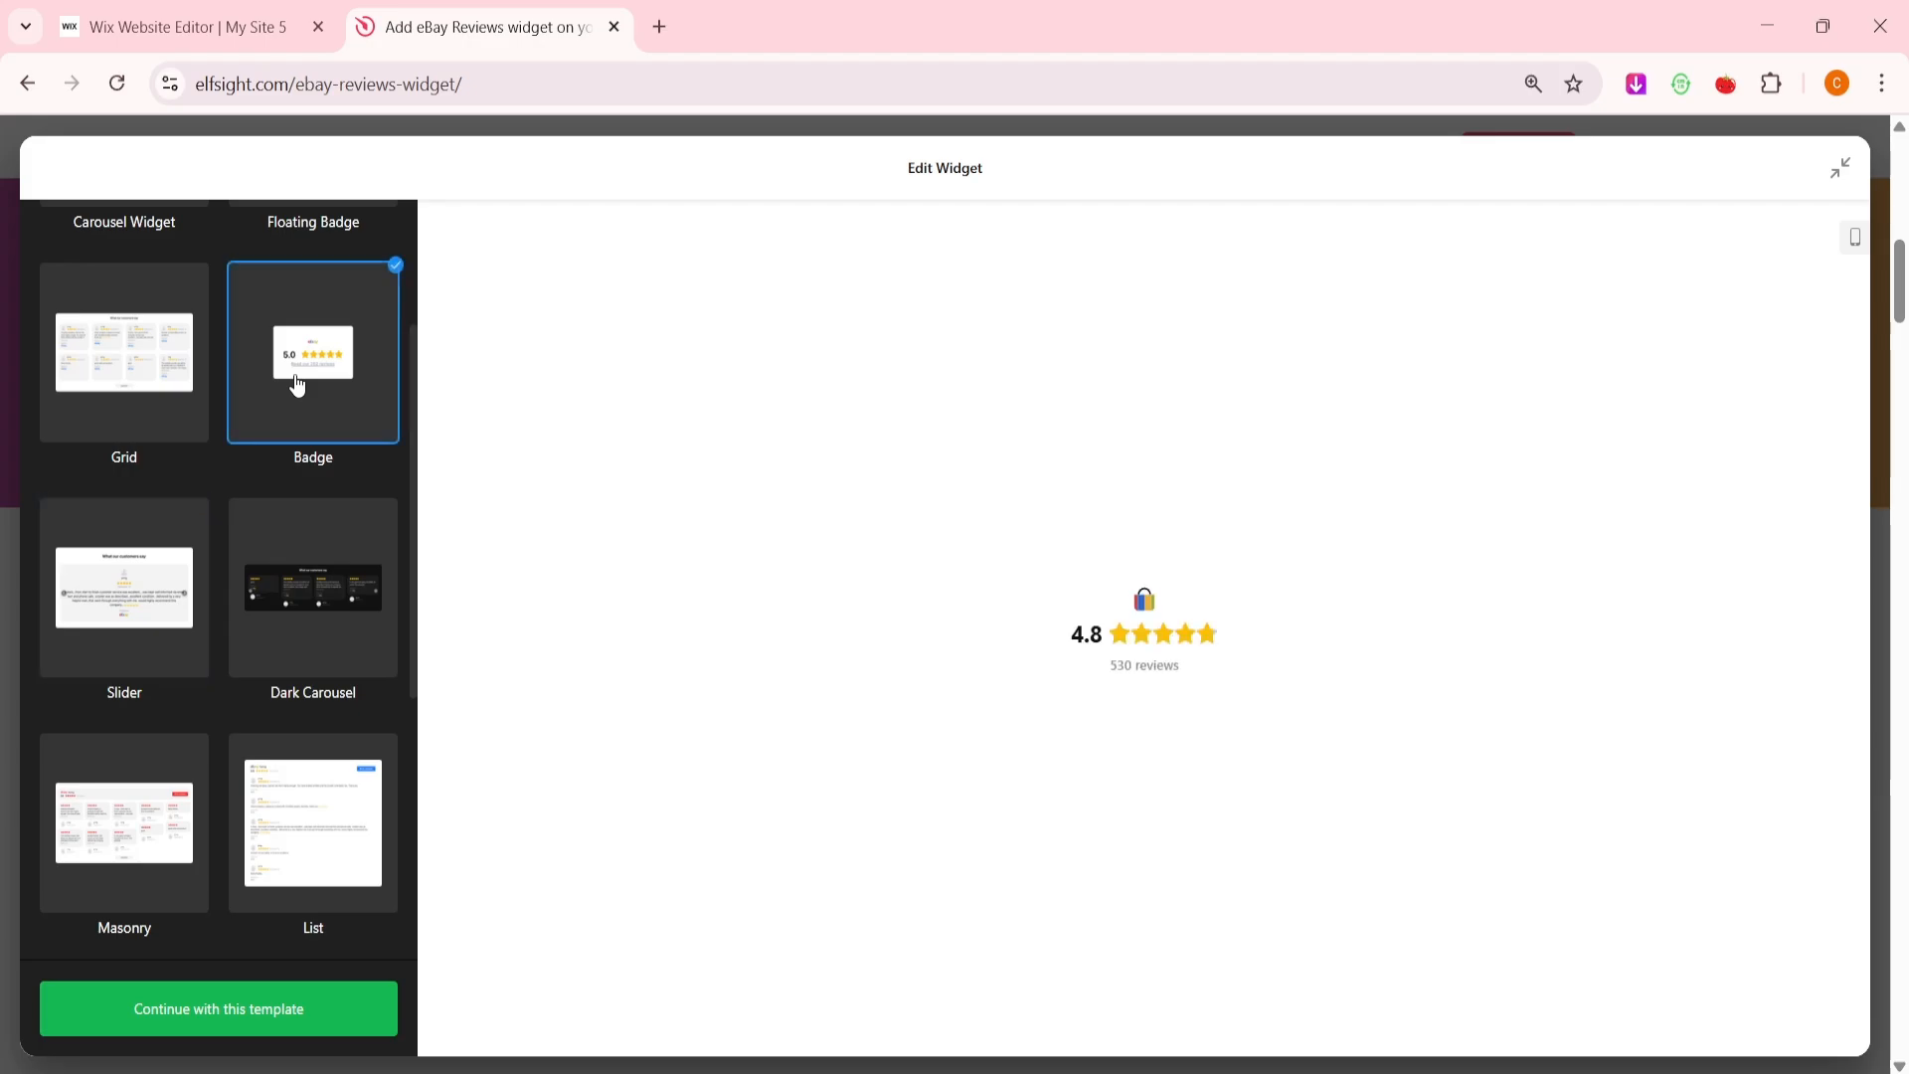
- Select the Grid template and continue with it
scroll(255, 460, "up", 2)
left_click(134, 585)
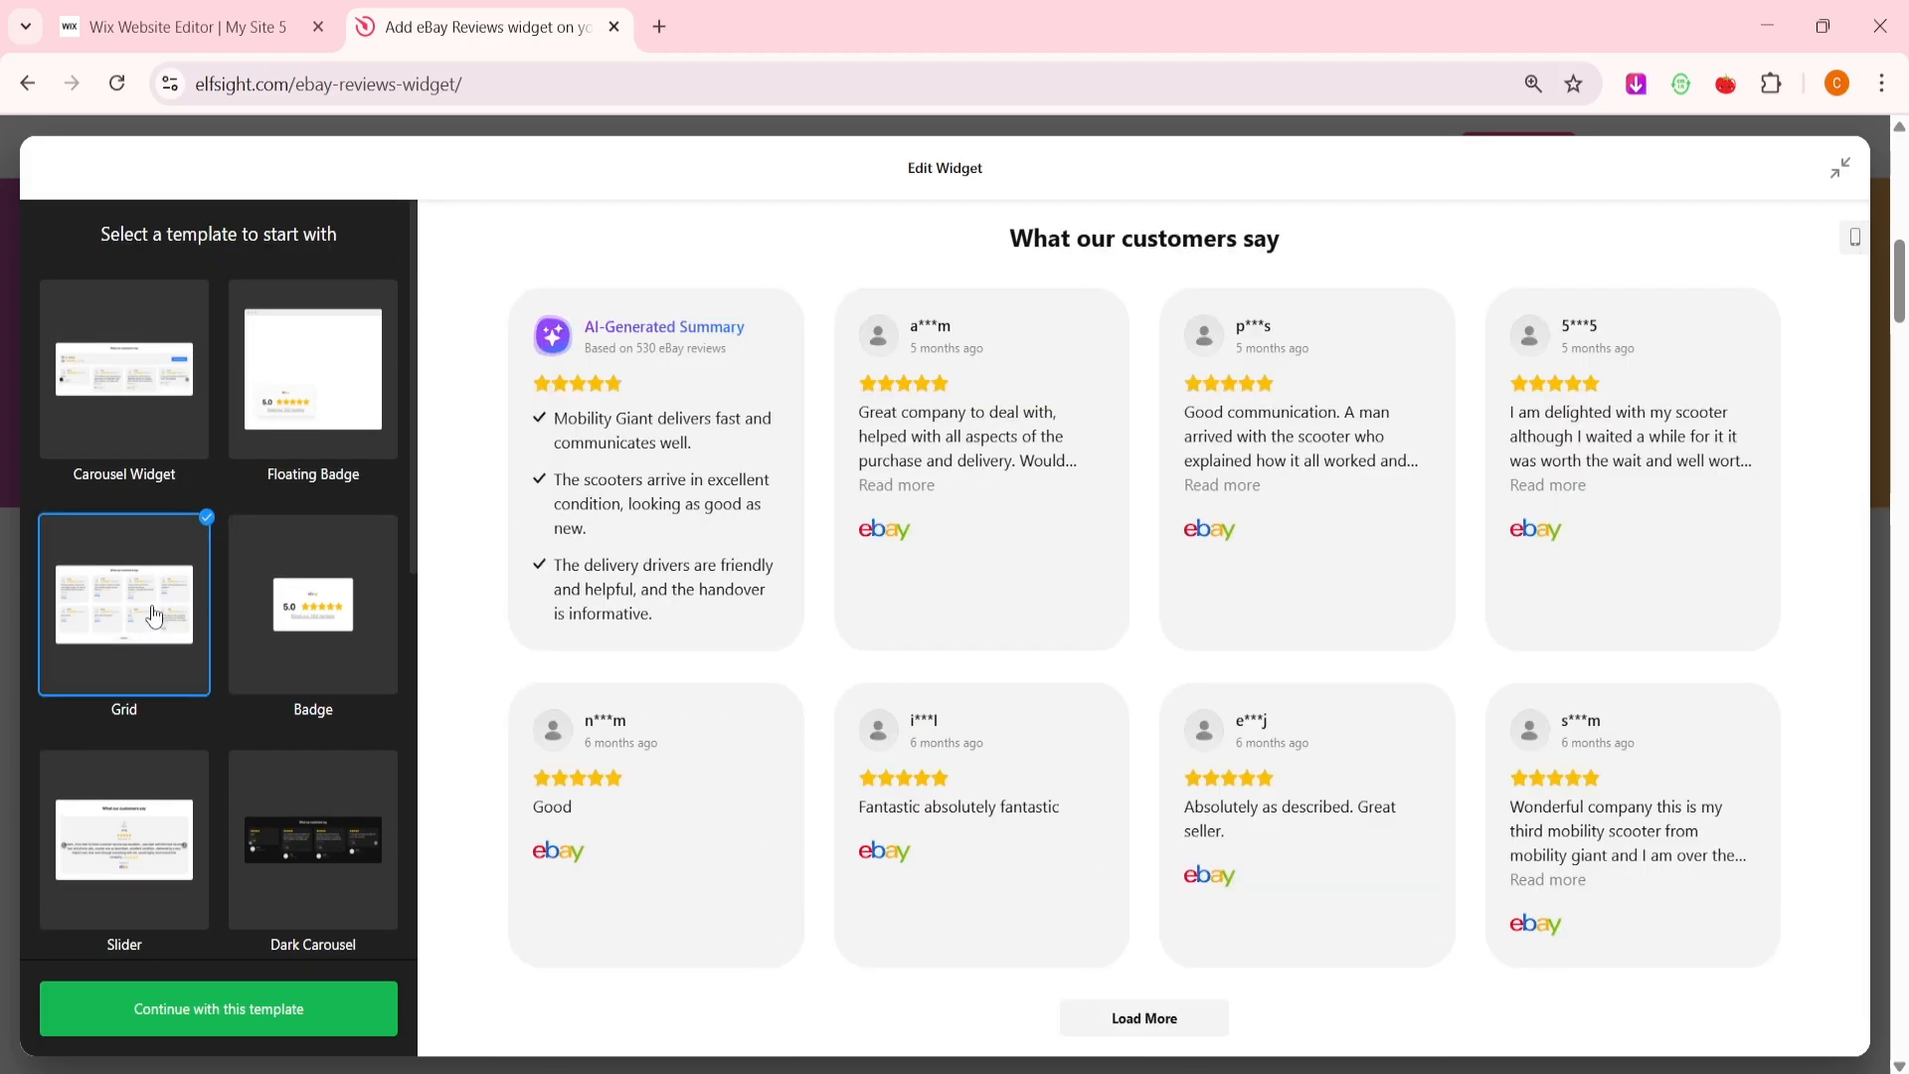
left_click(286, 1009)
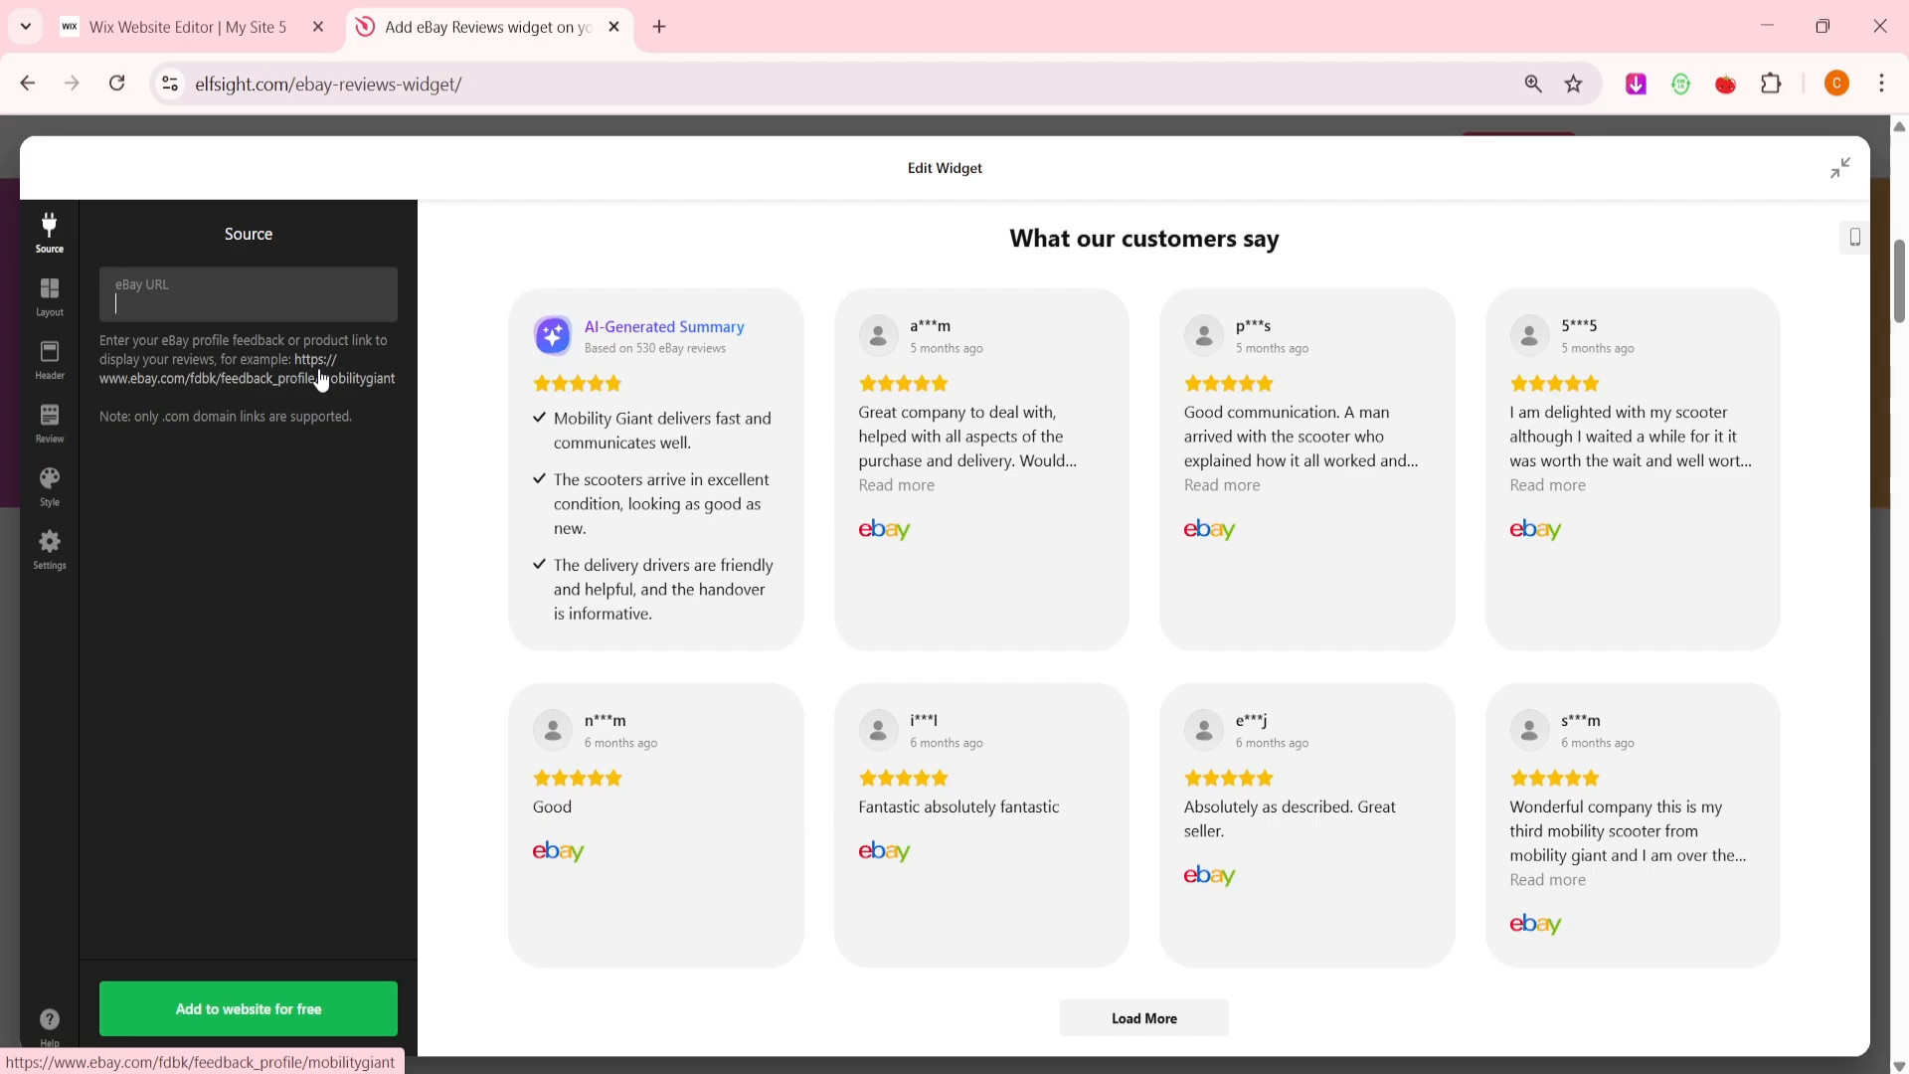
left_click_drag(395, 378, 296, 364)
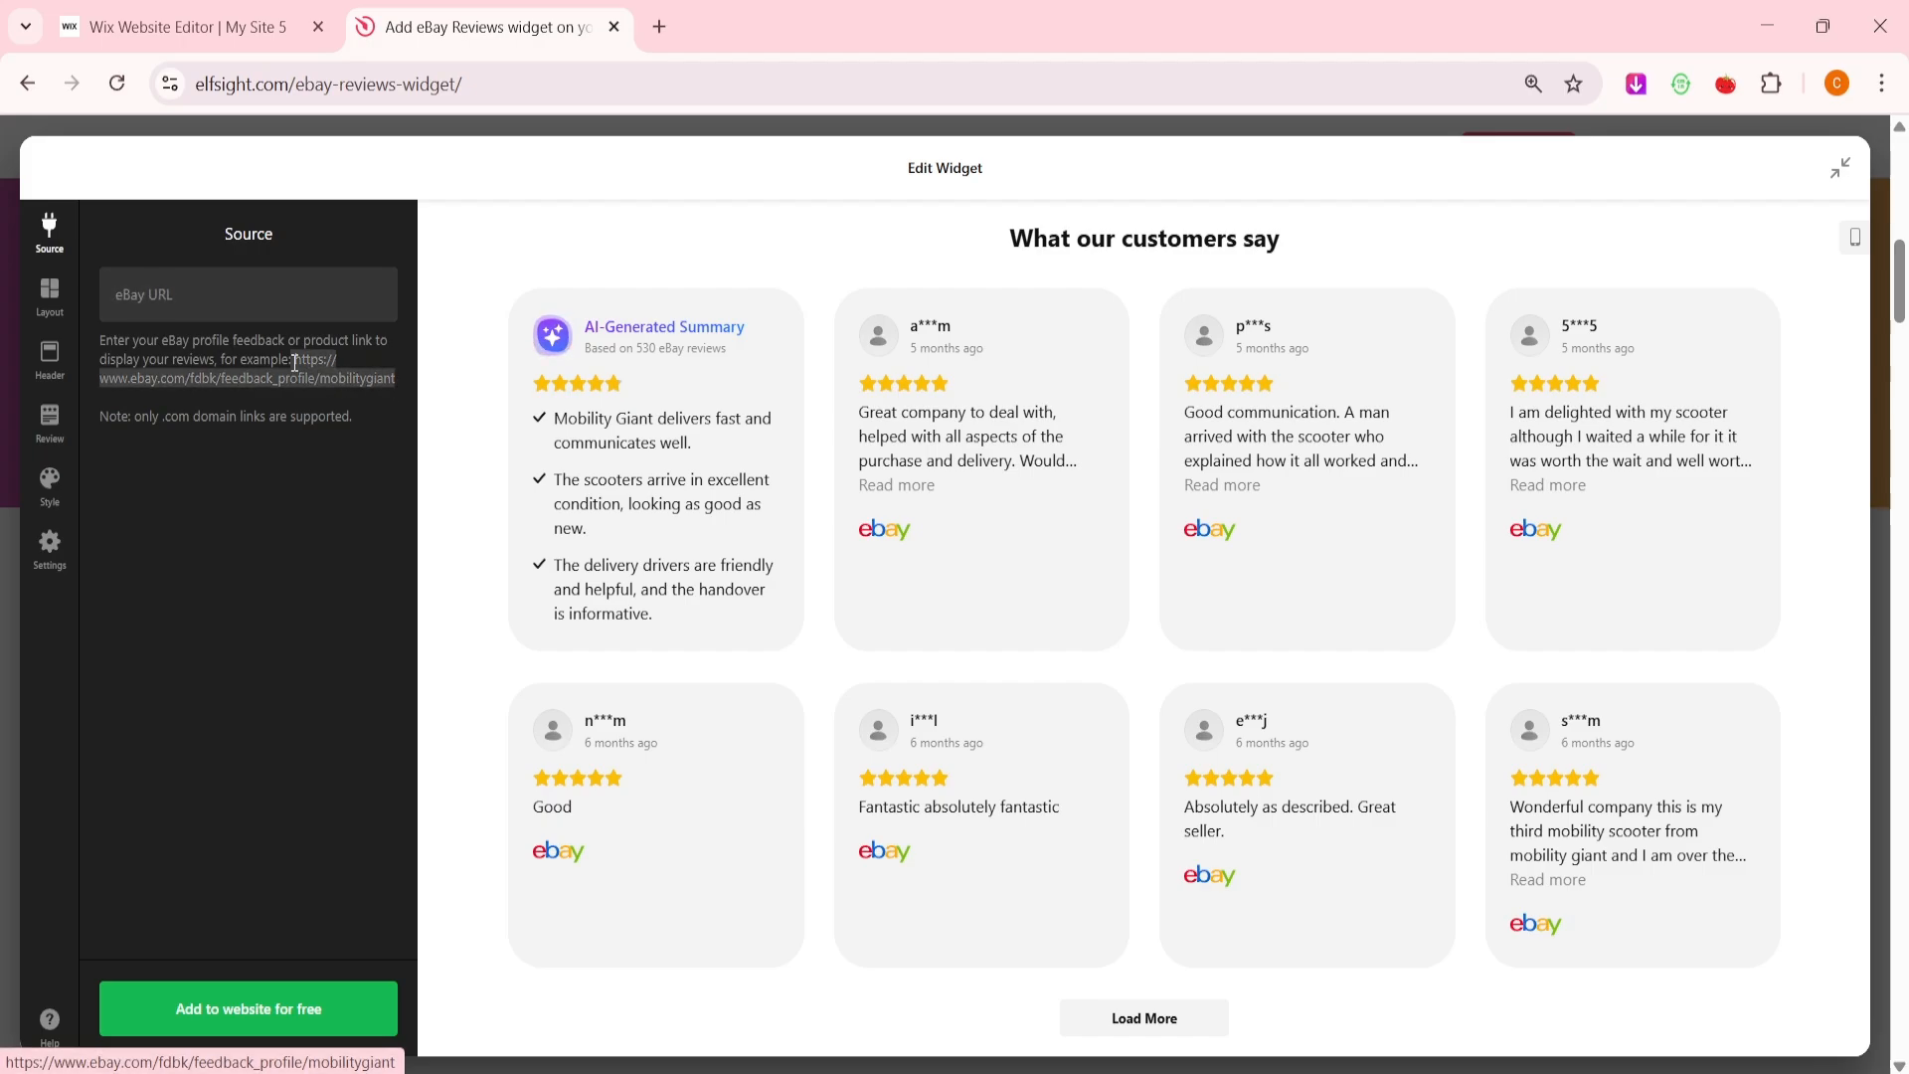
key("ctrl+c")
left_click(303, 275)
key("ctrl+v")
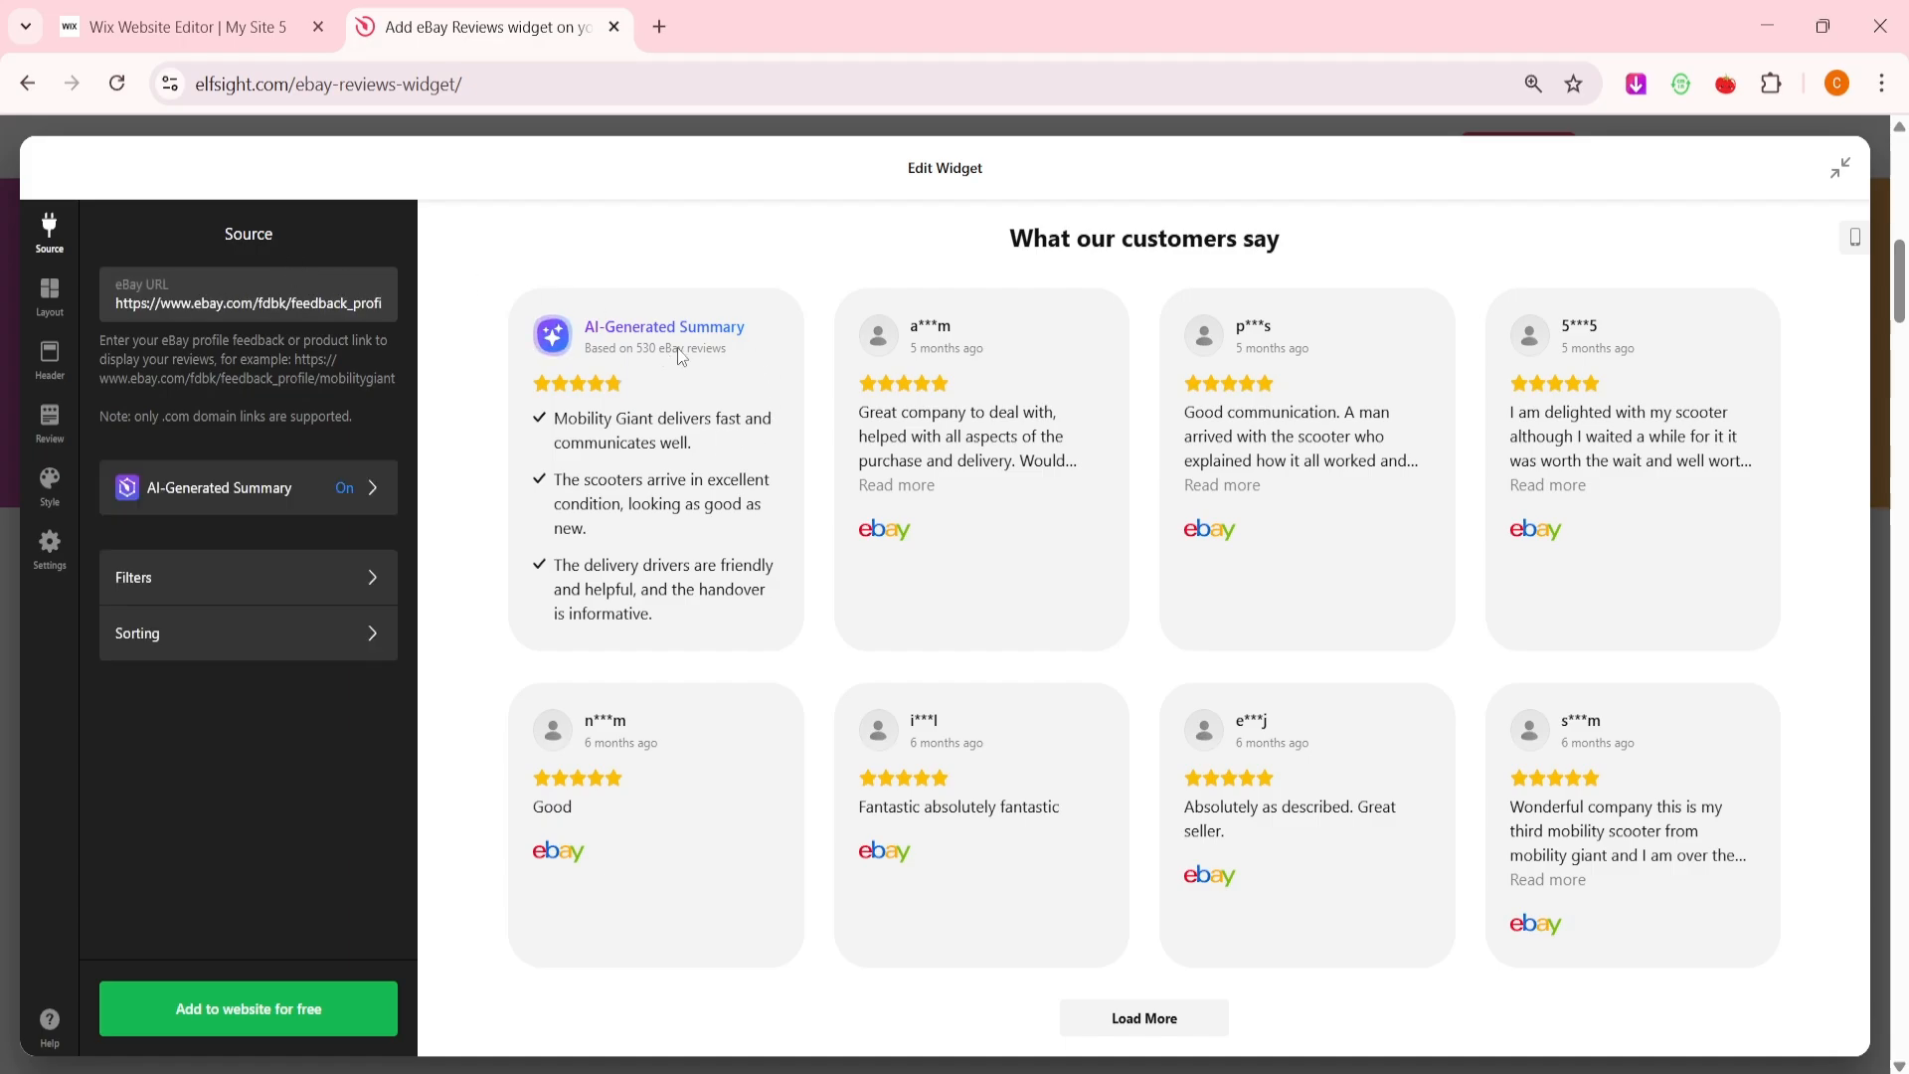
- Turn off the AI-Generated Summary for the widget's review source
left_click(311, 498)
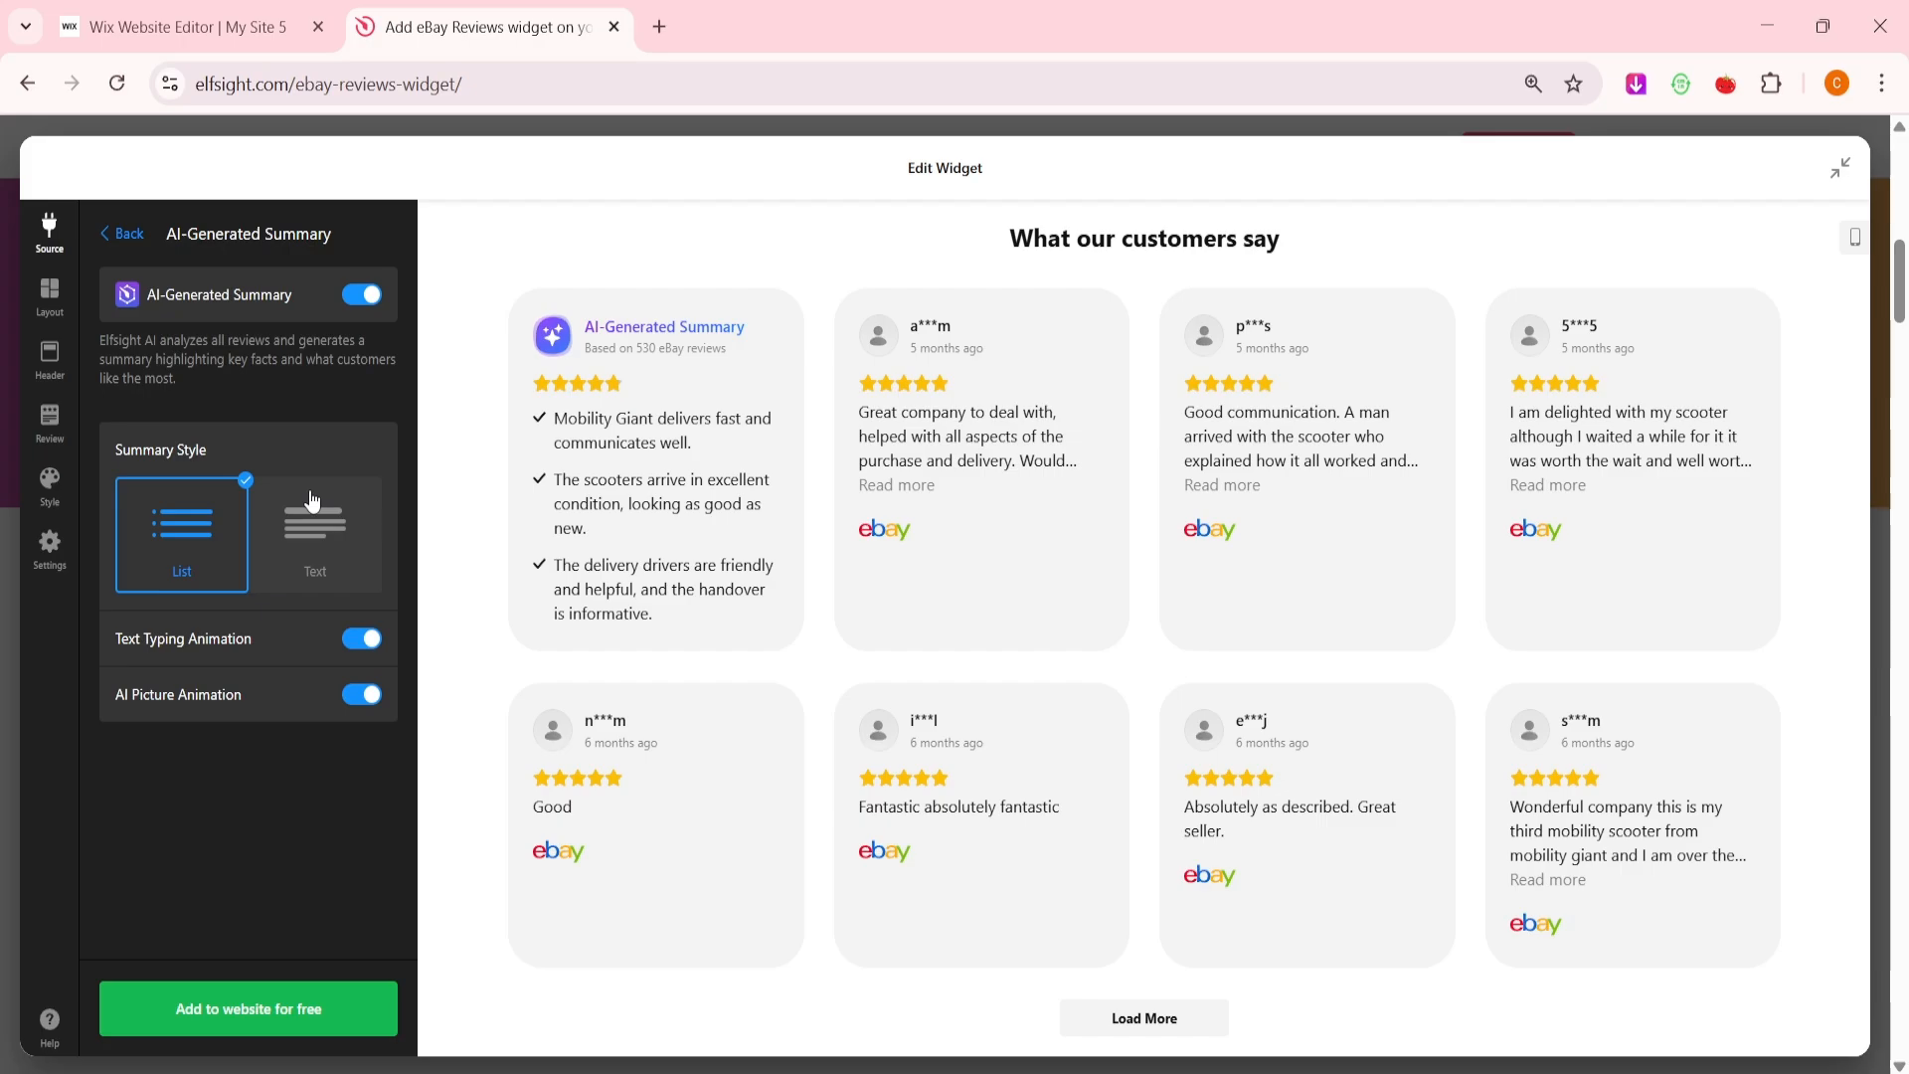
left_click(362, 295)
left_click(137, 235)
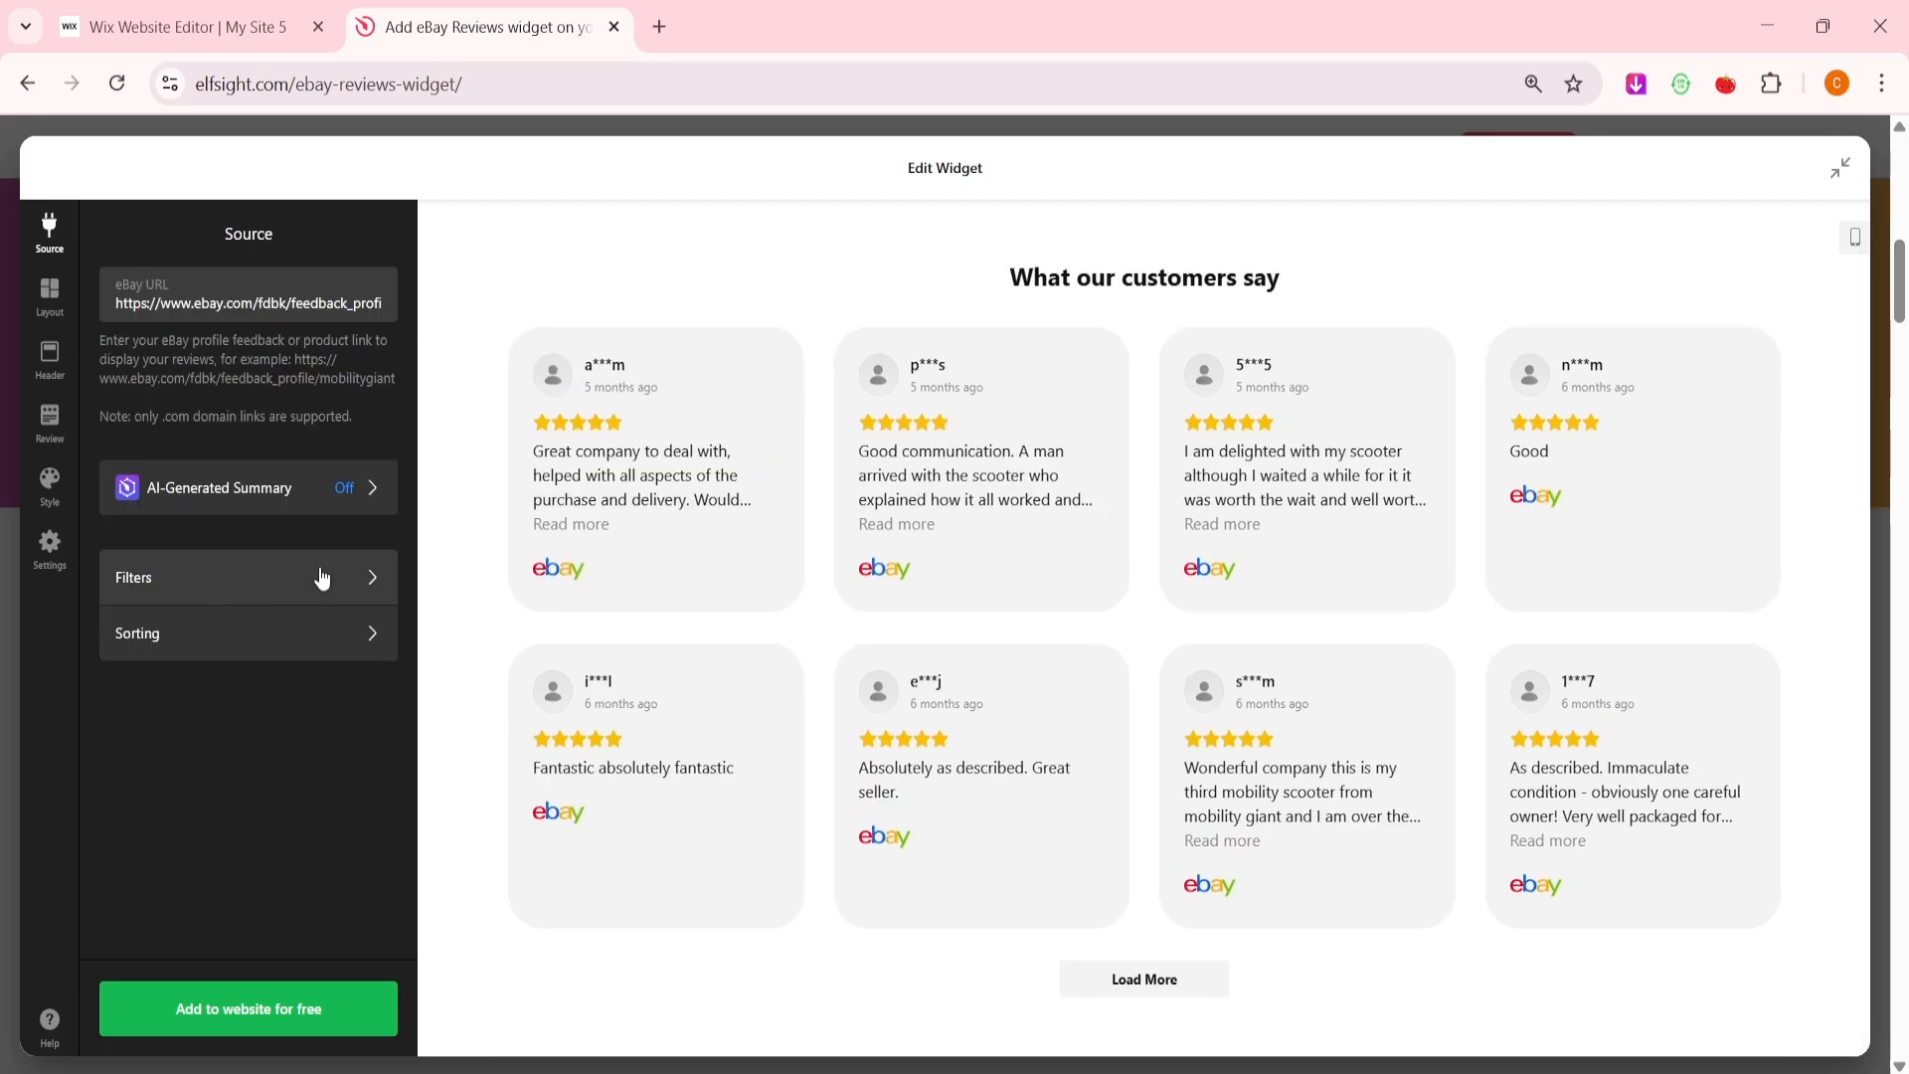
- Look over the Filters and Sorting options of the review source
left_click(312, 599)
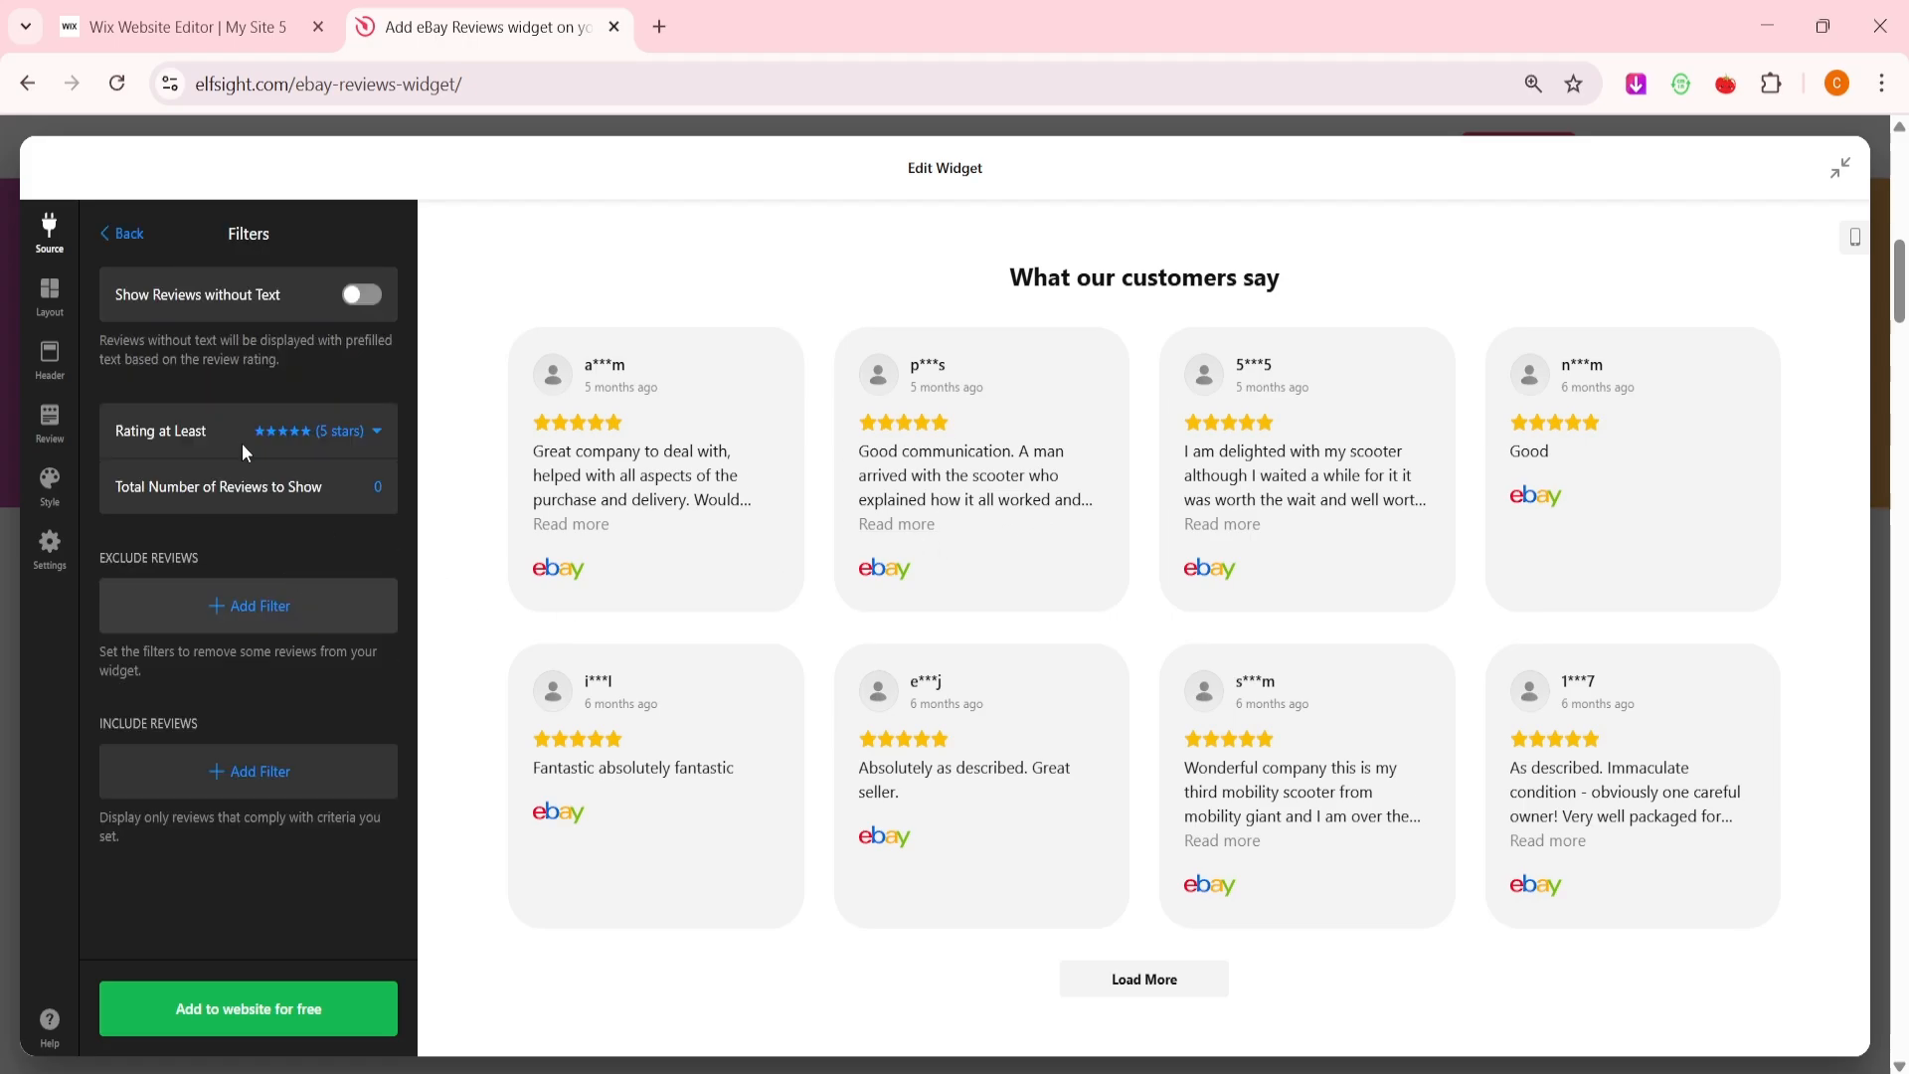
left_click(138, 239)
left_click(294, 628)
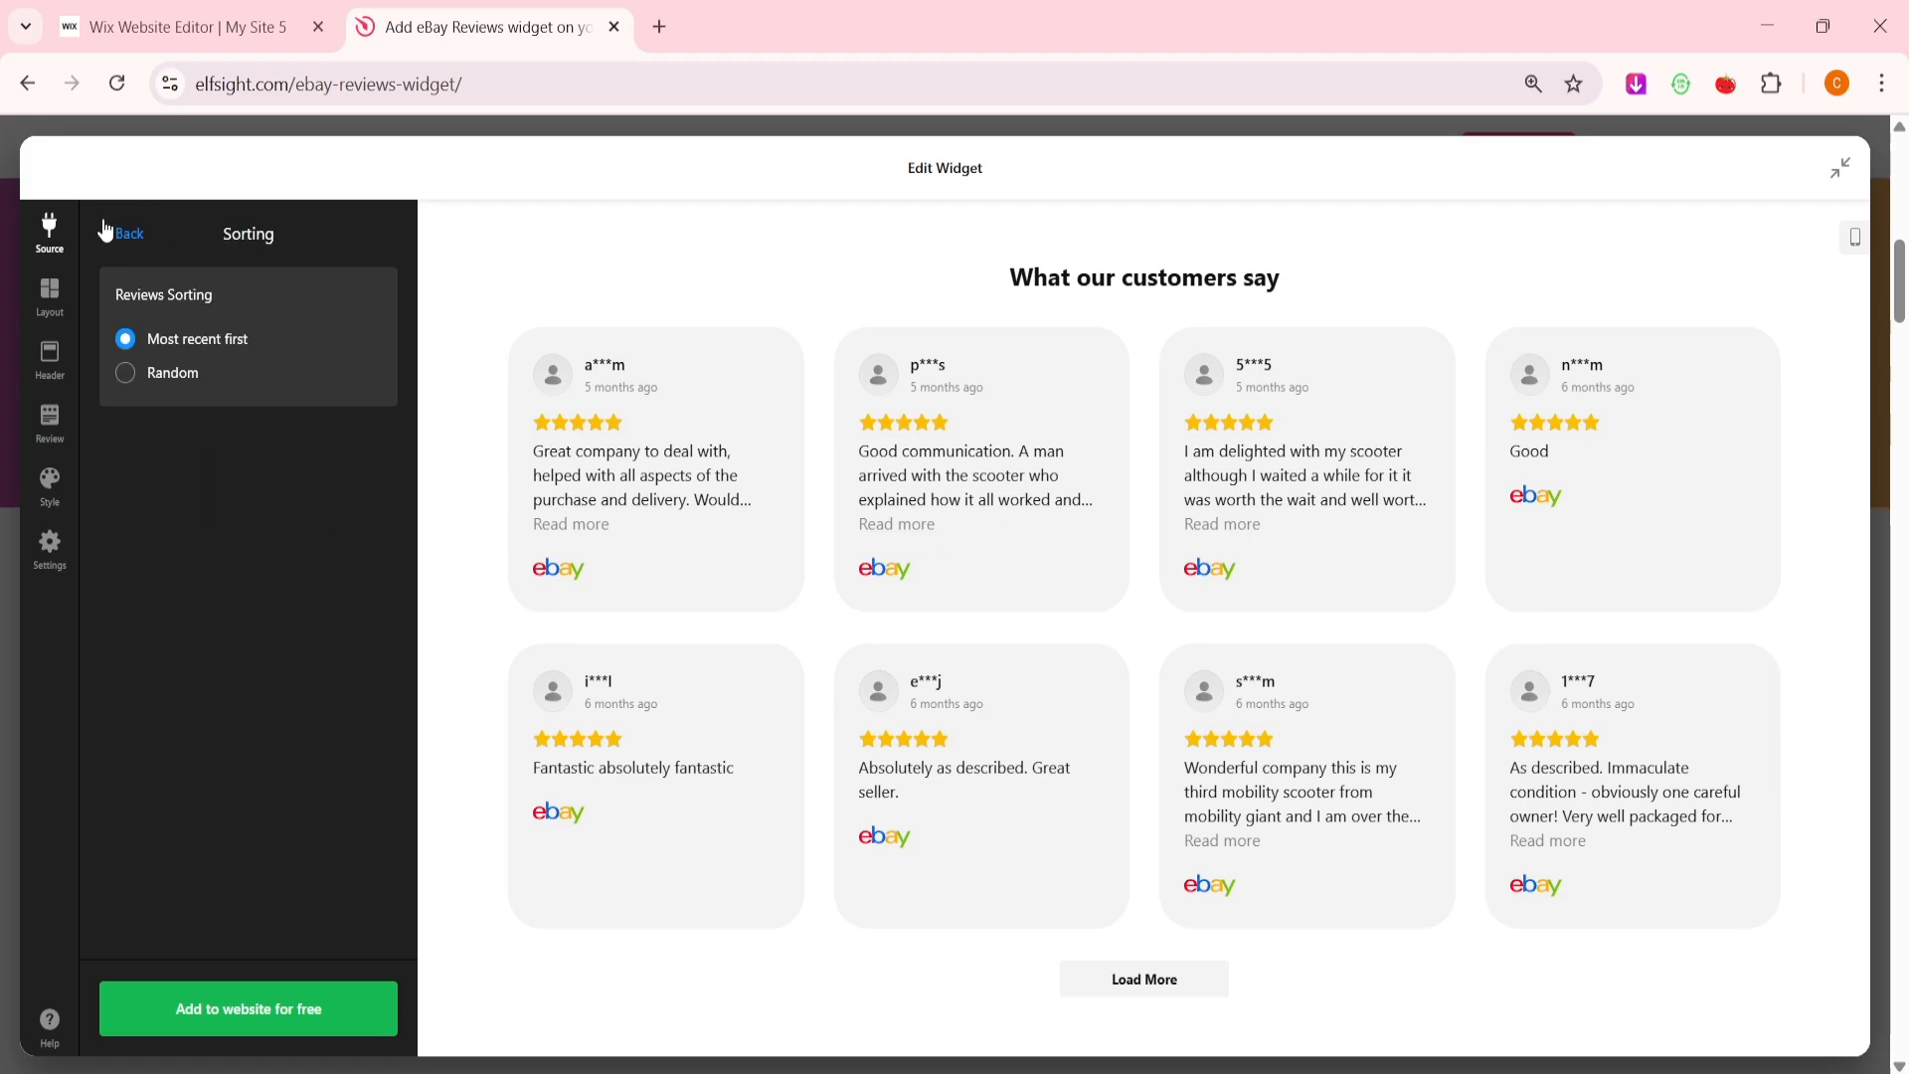
left_click(120, 234)
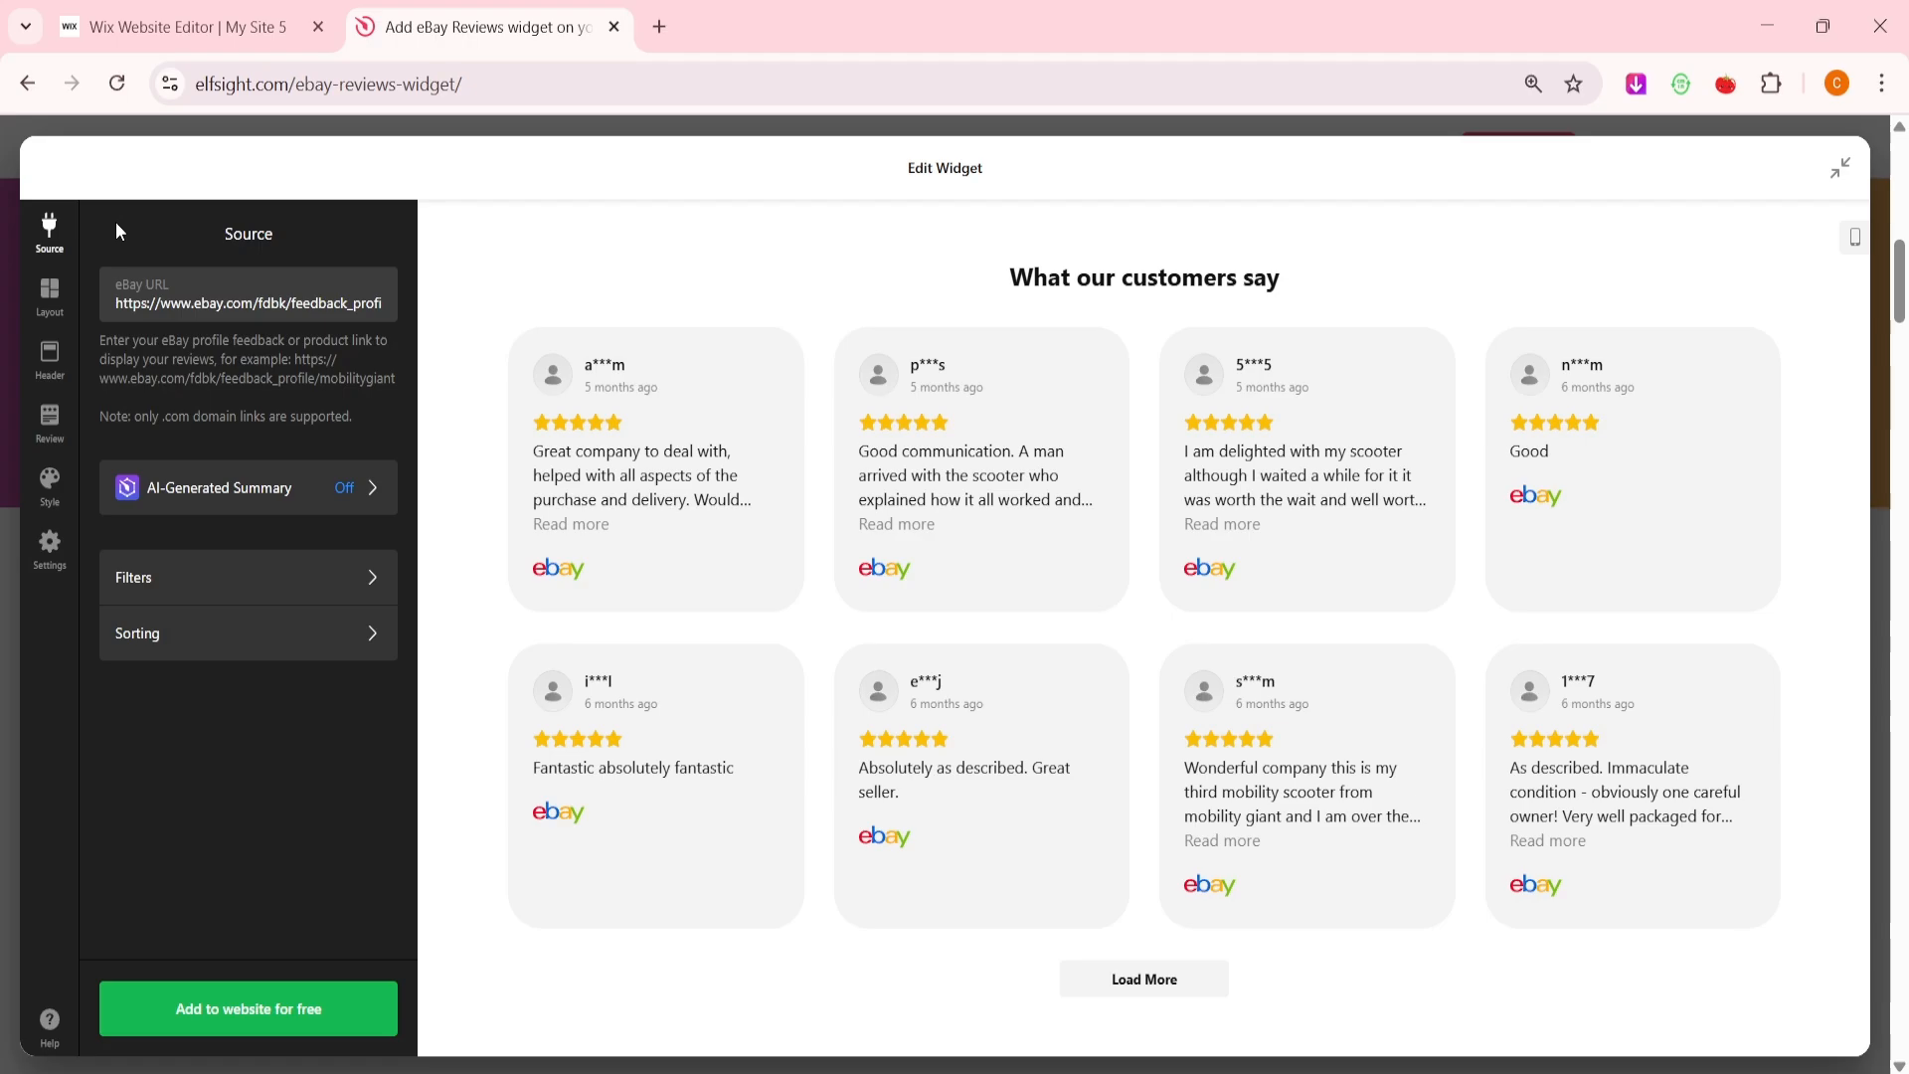
- Examine the available layouts and customization settings, and try switching the Load More Button off and on again
left_click(49, 296)
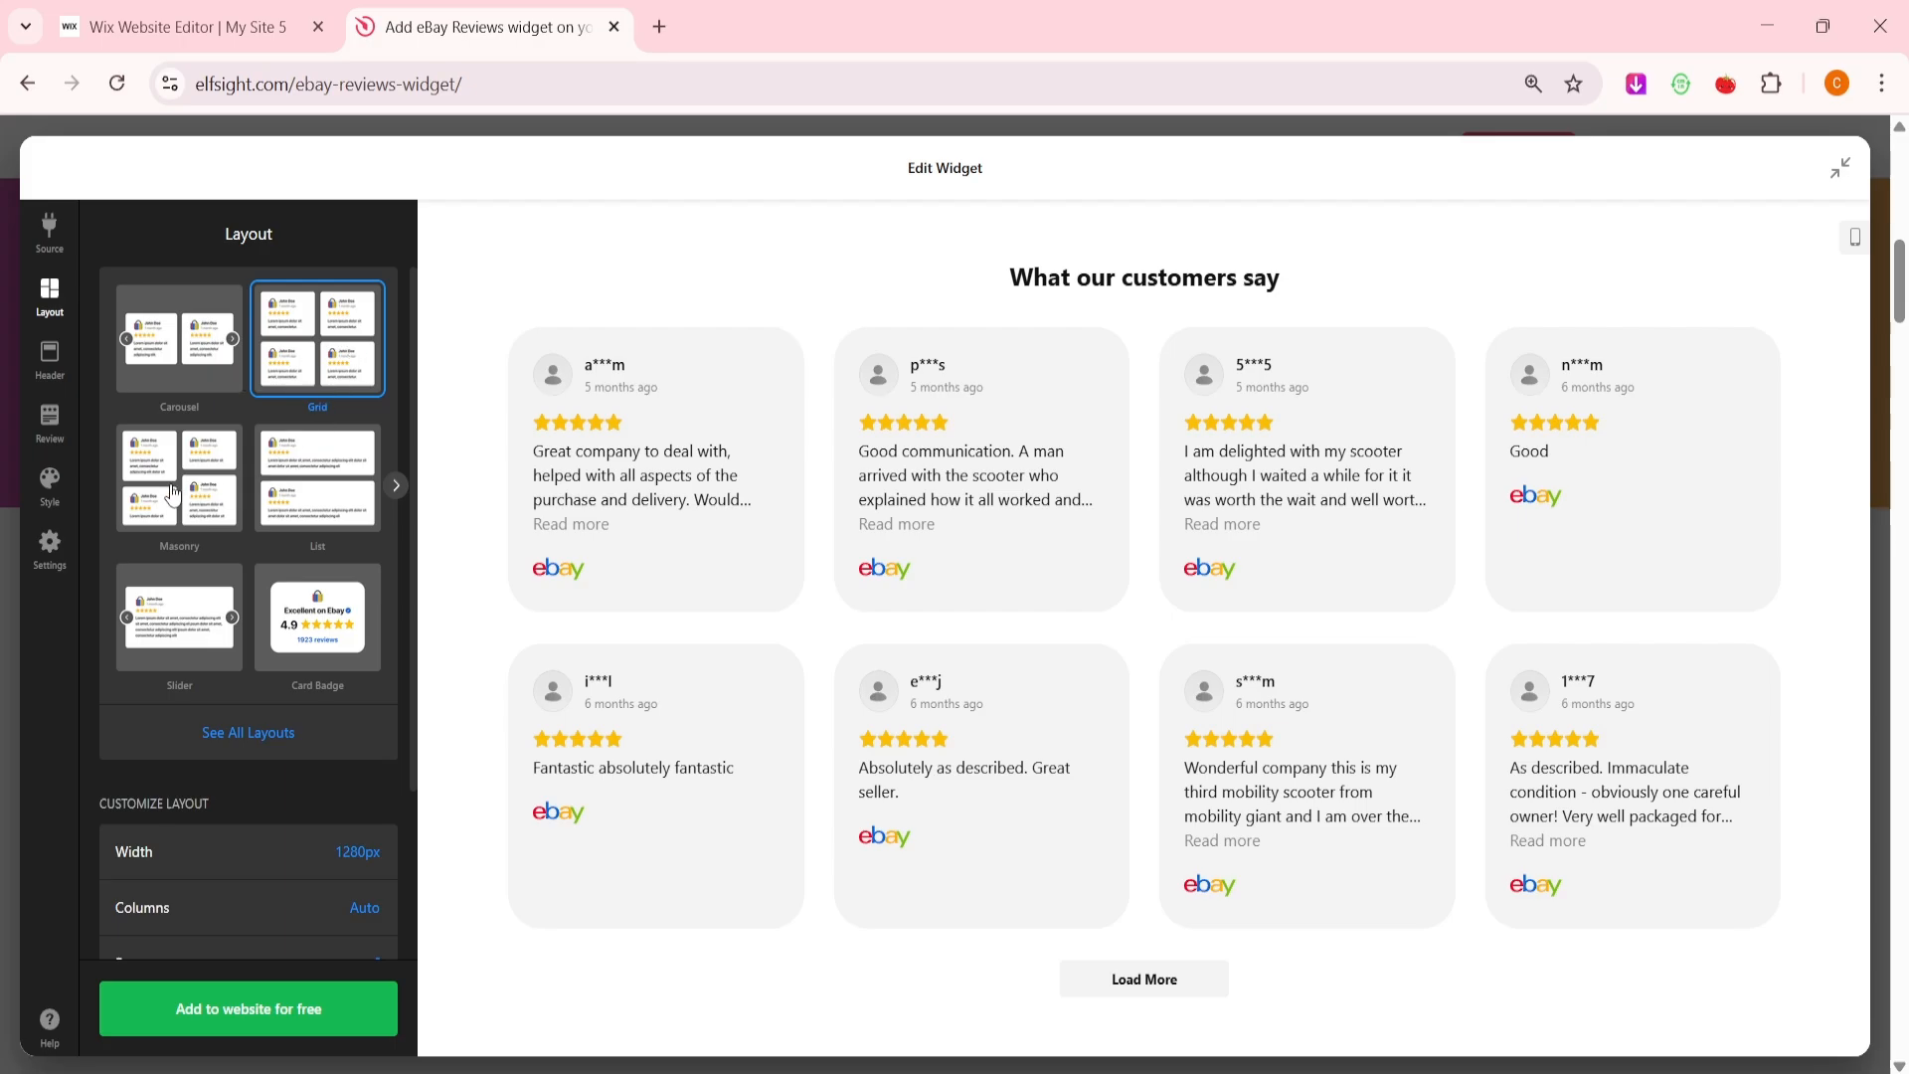
left_click(243, 736)
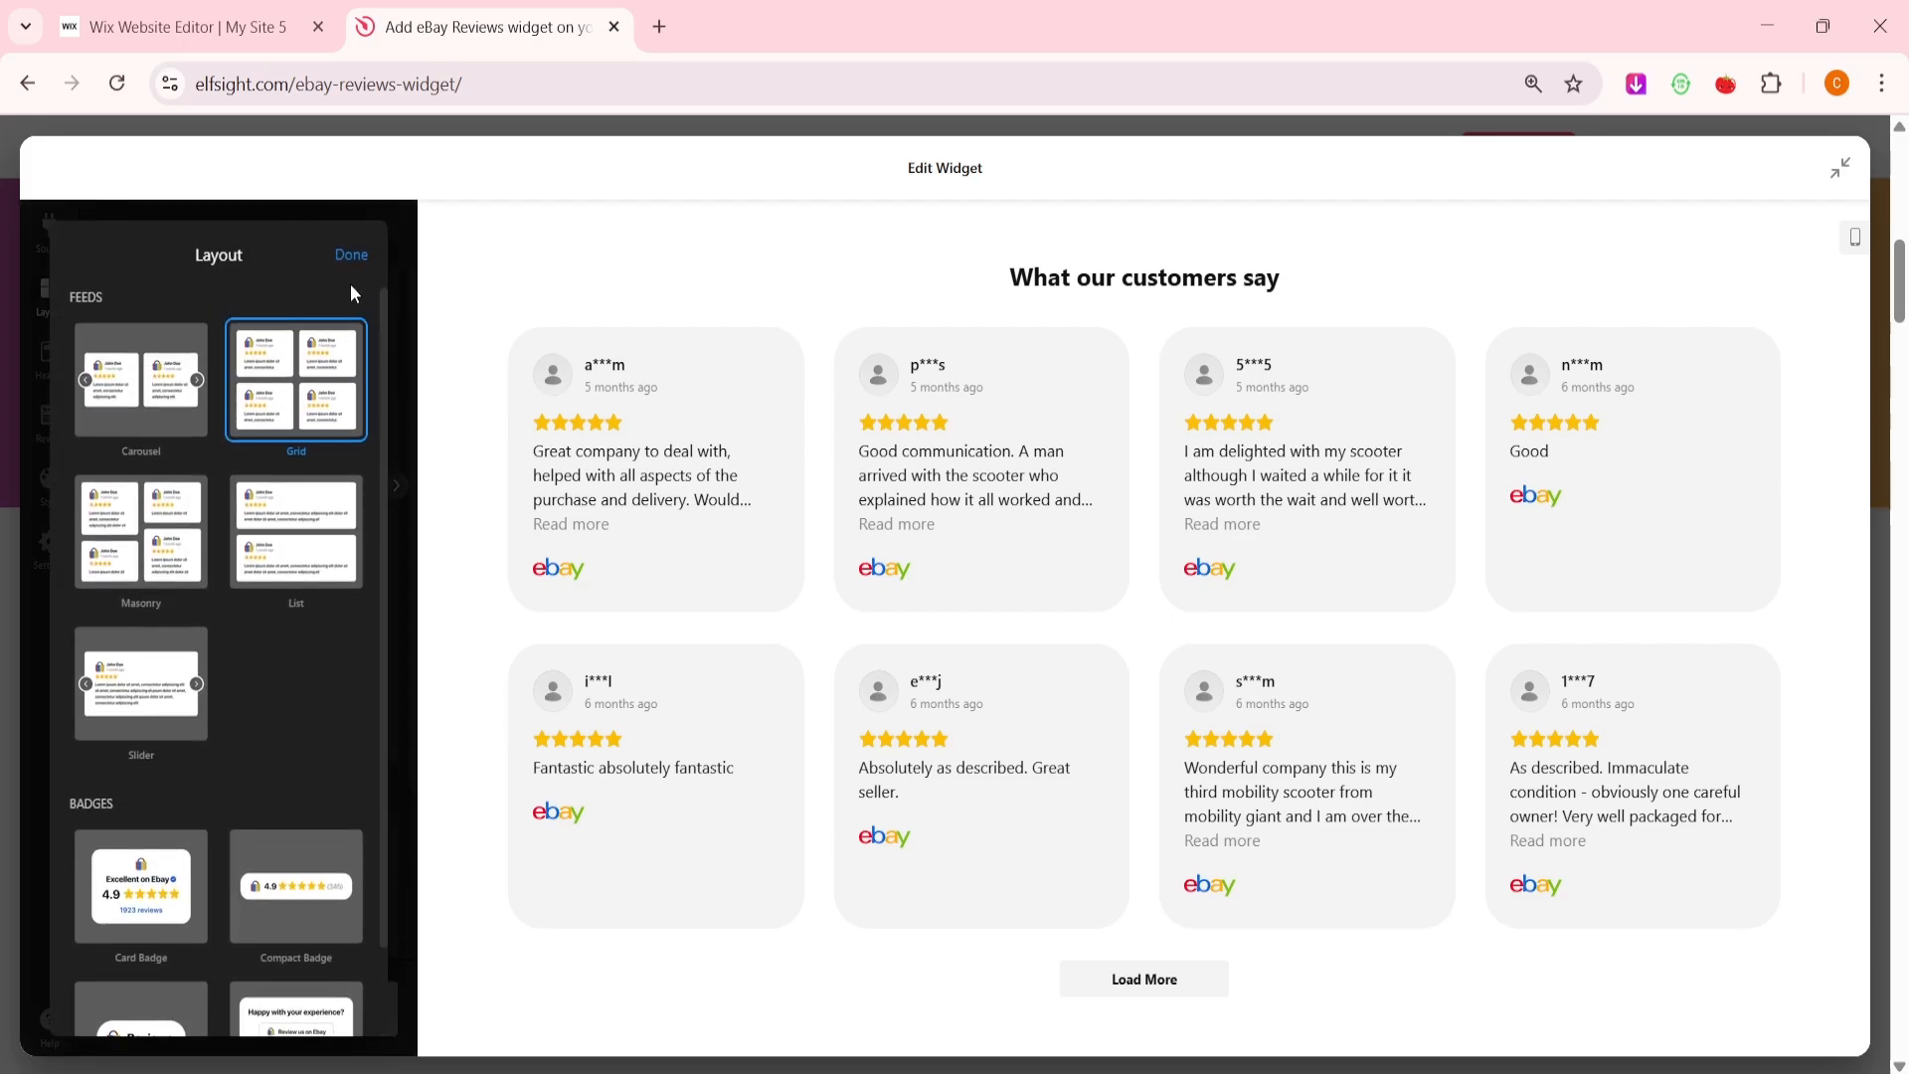
left_click(350, 254)
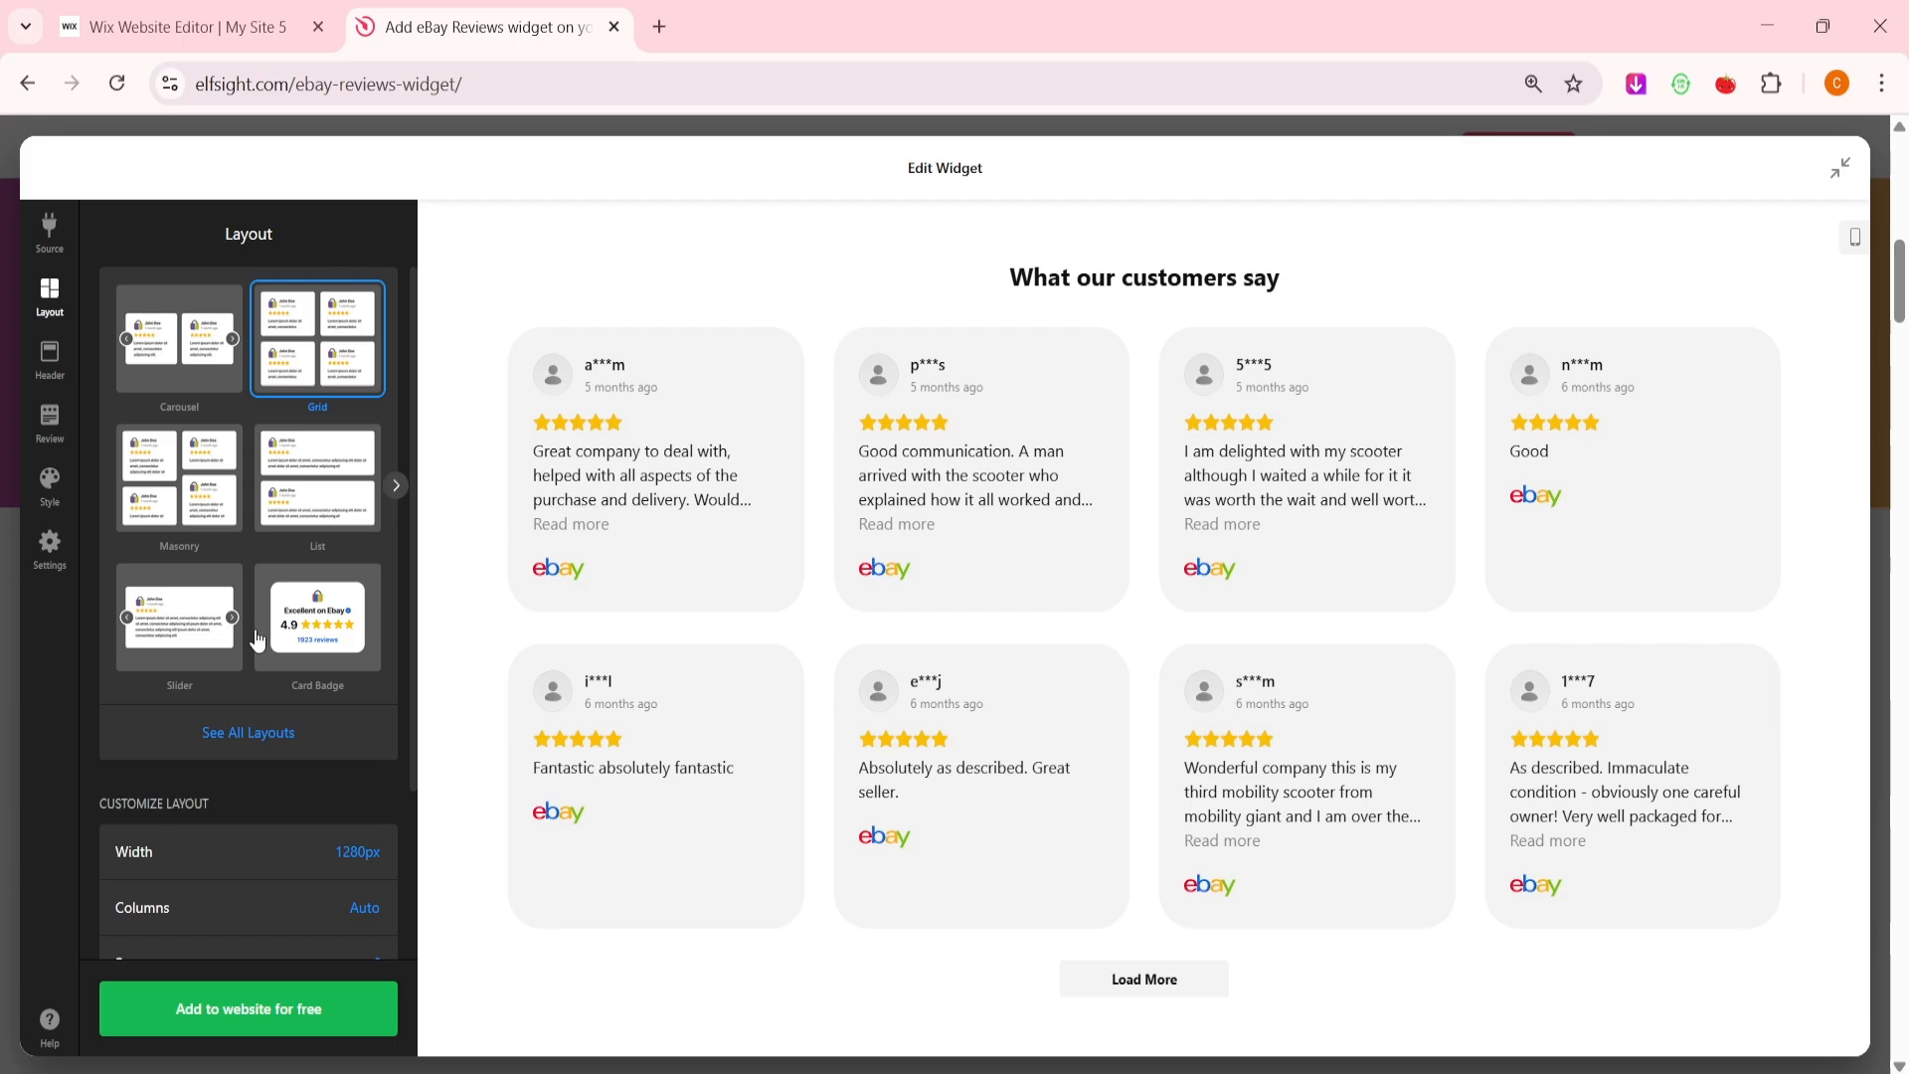
scroll(258, 641, "down", 2)
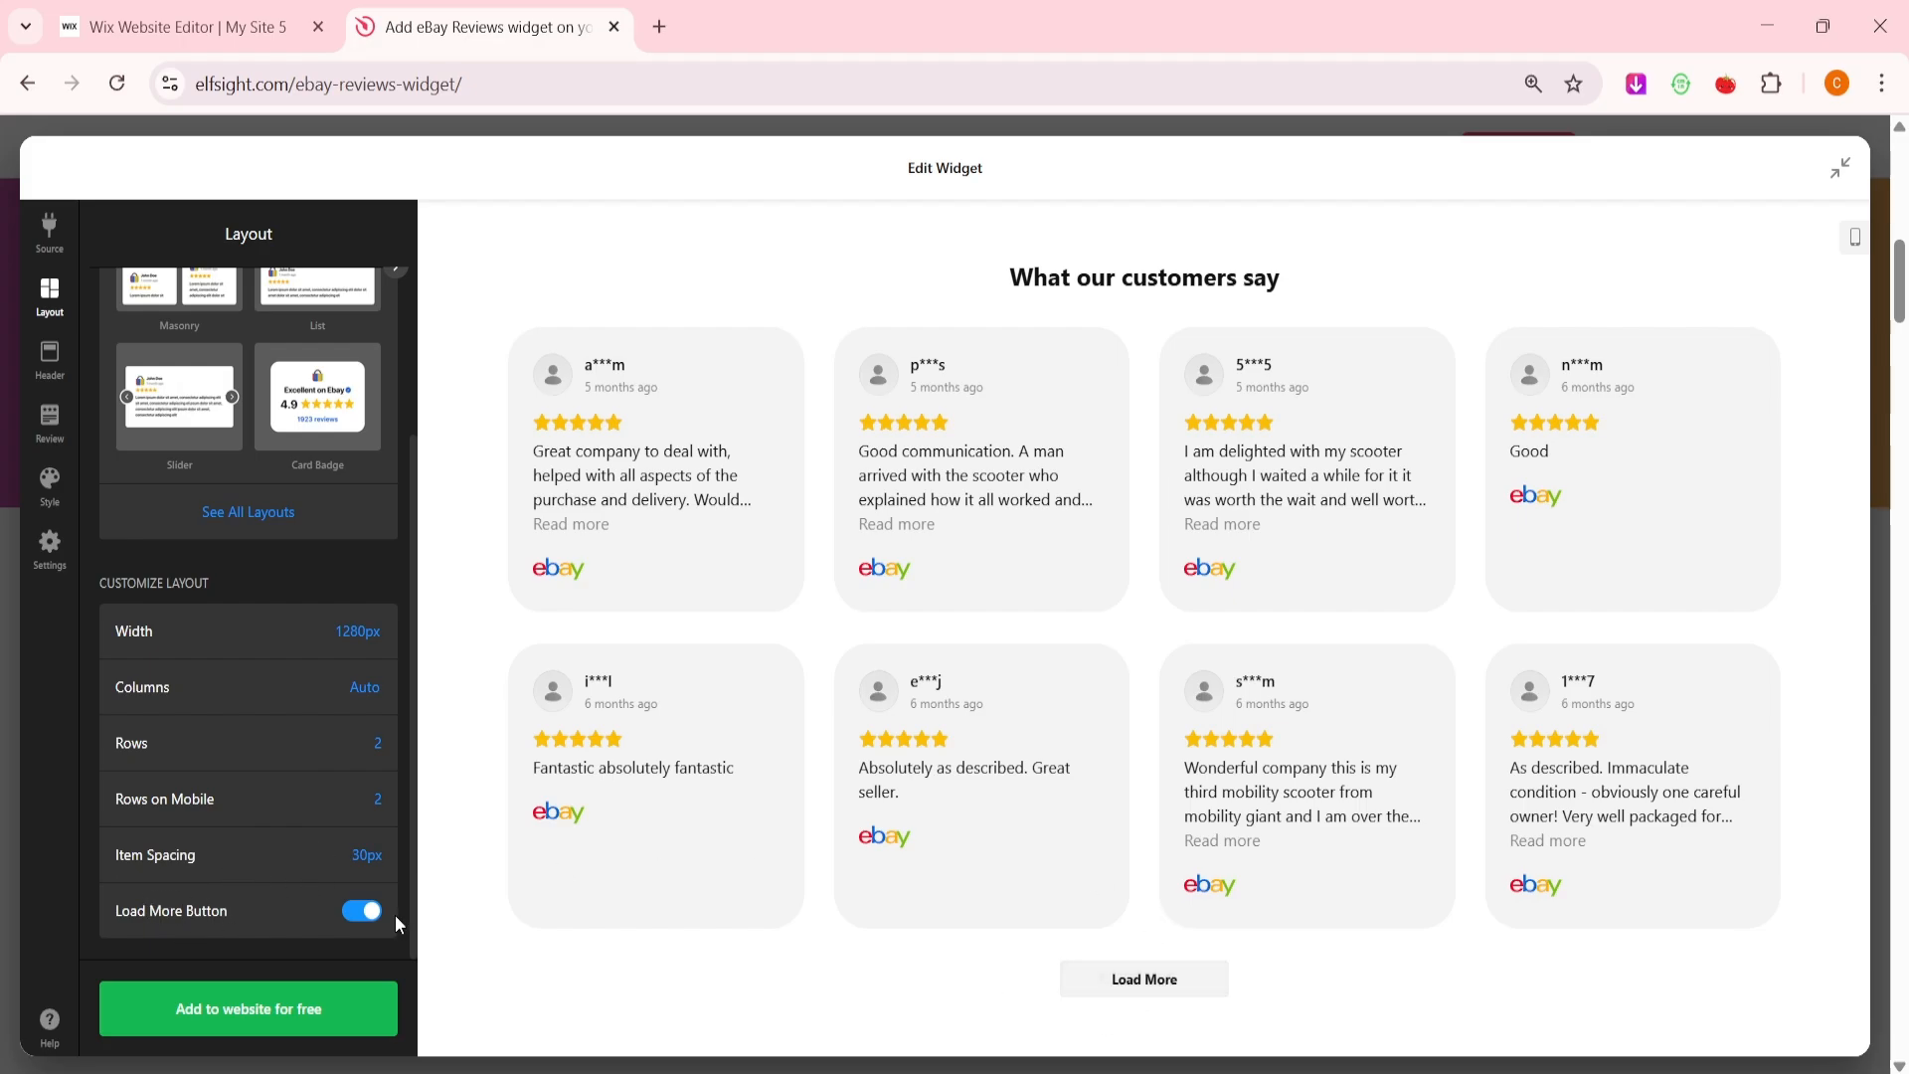
left_click(360, 912)
left_click(360, 912)
- Show the widget header in the seventh style and exclude the Write a Review Button from its elements
left_click(50, 360)
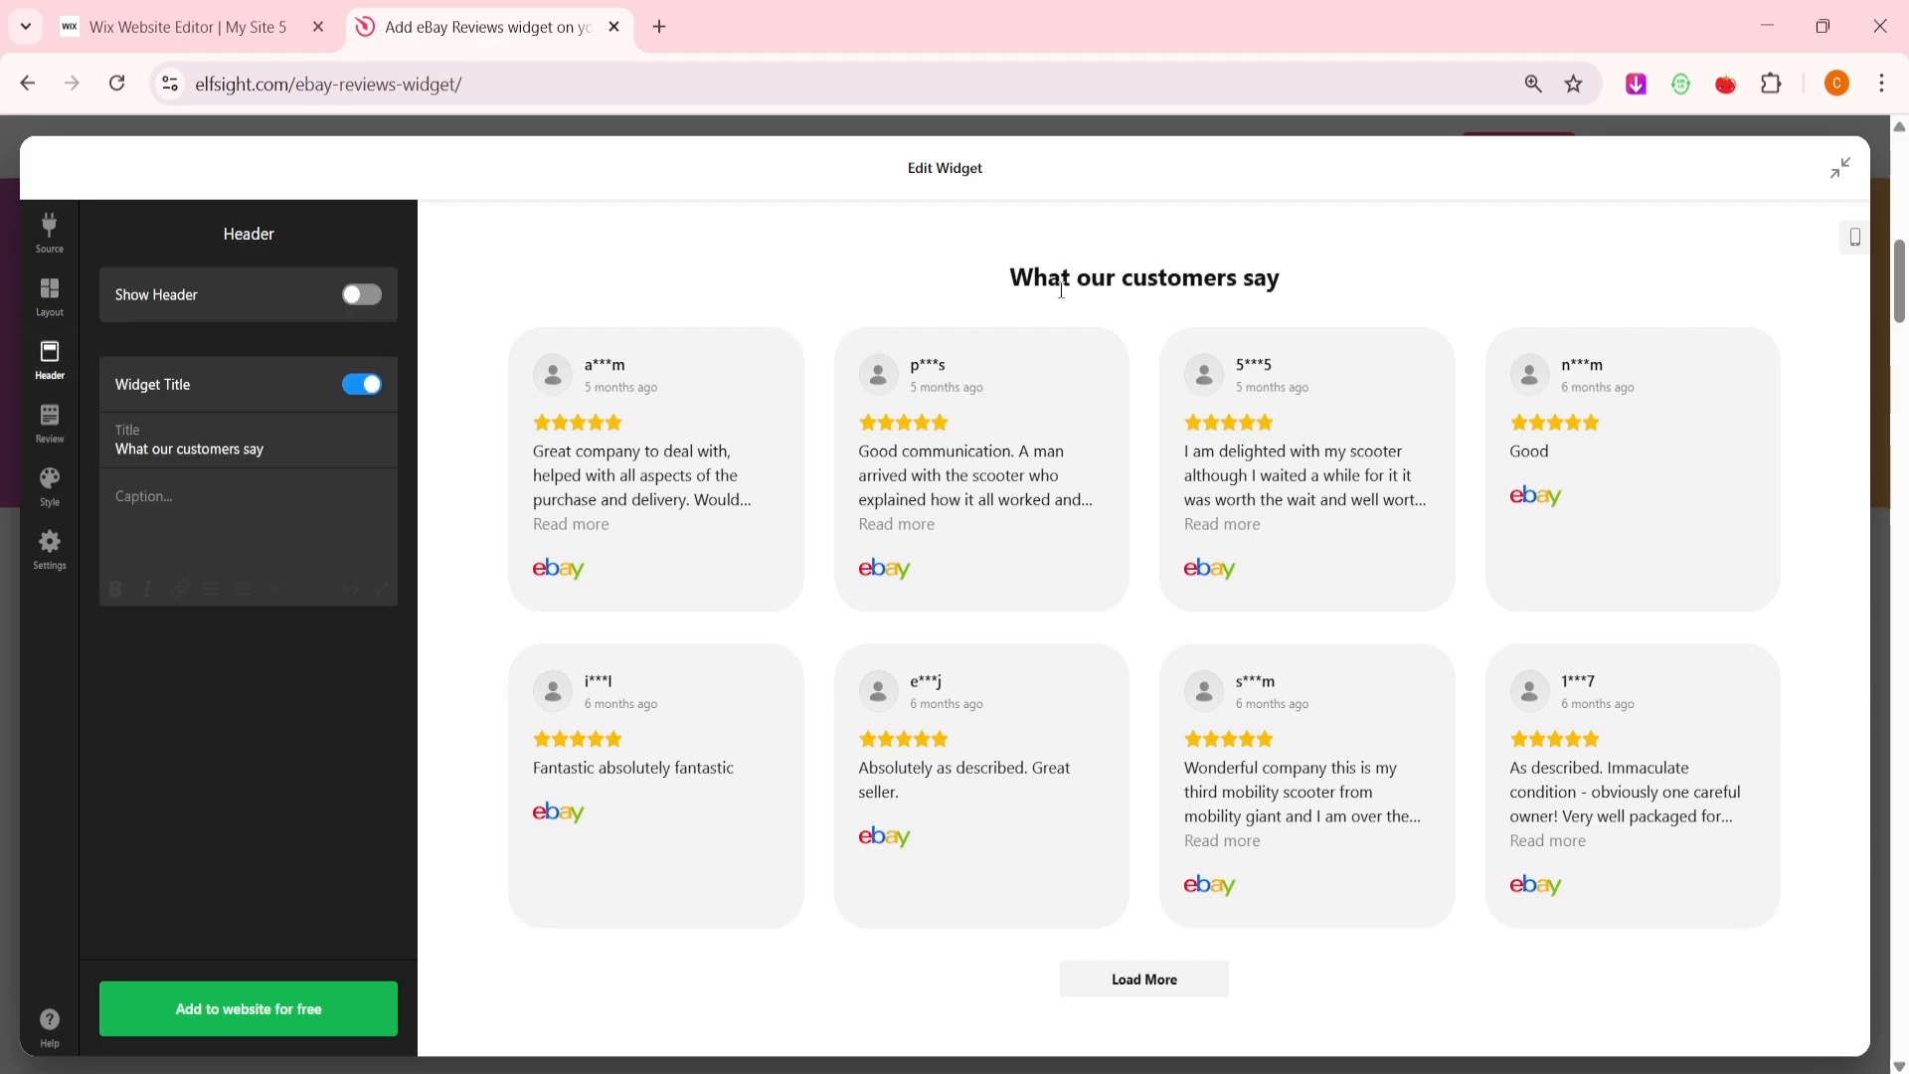
left_click(364, 295)
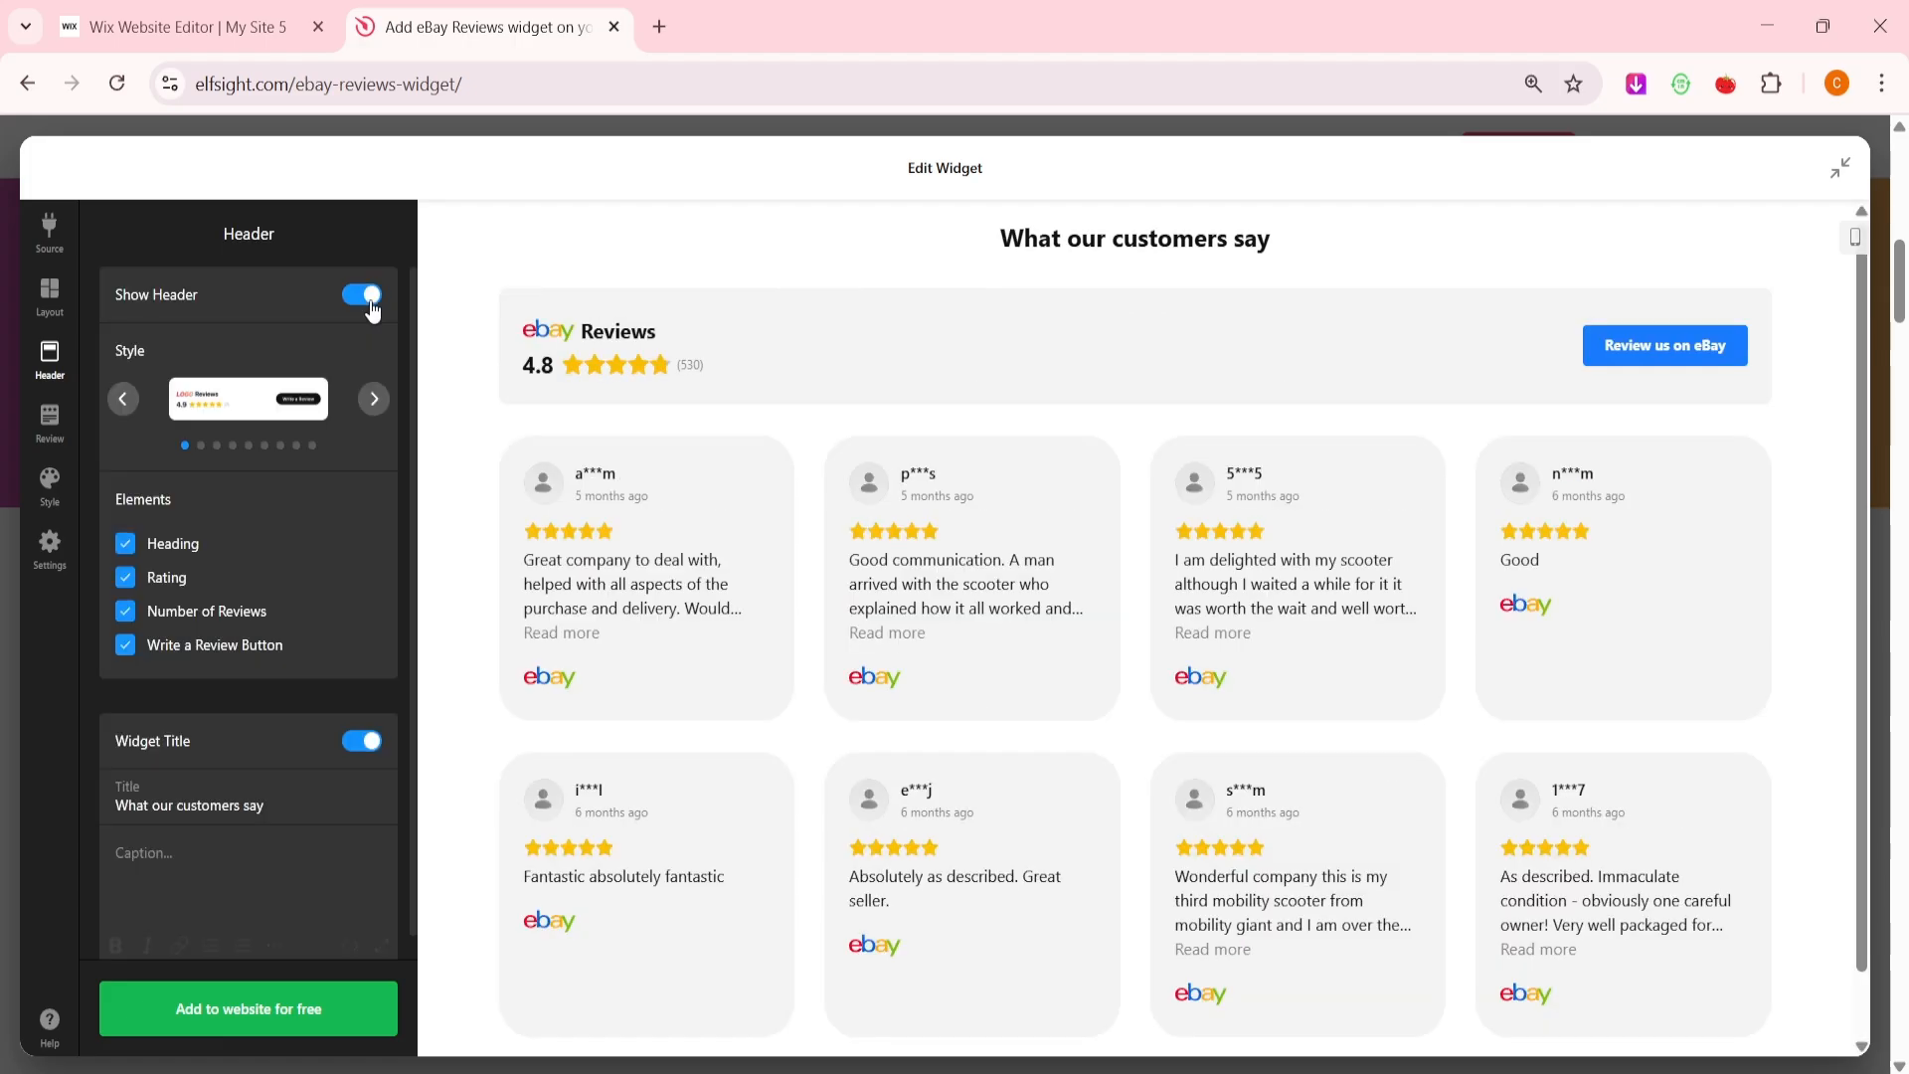
left_click(366, 403)
left_click(365, 403)
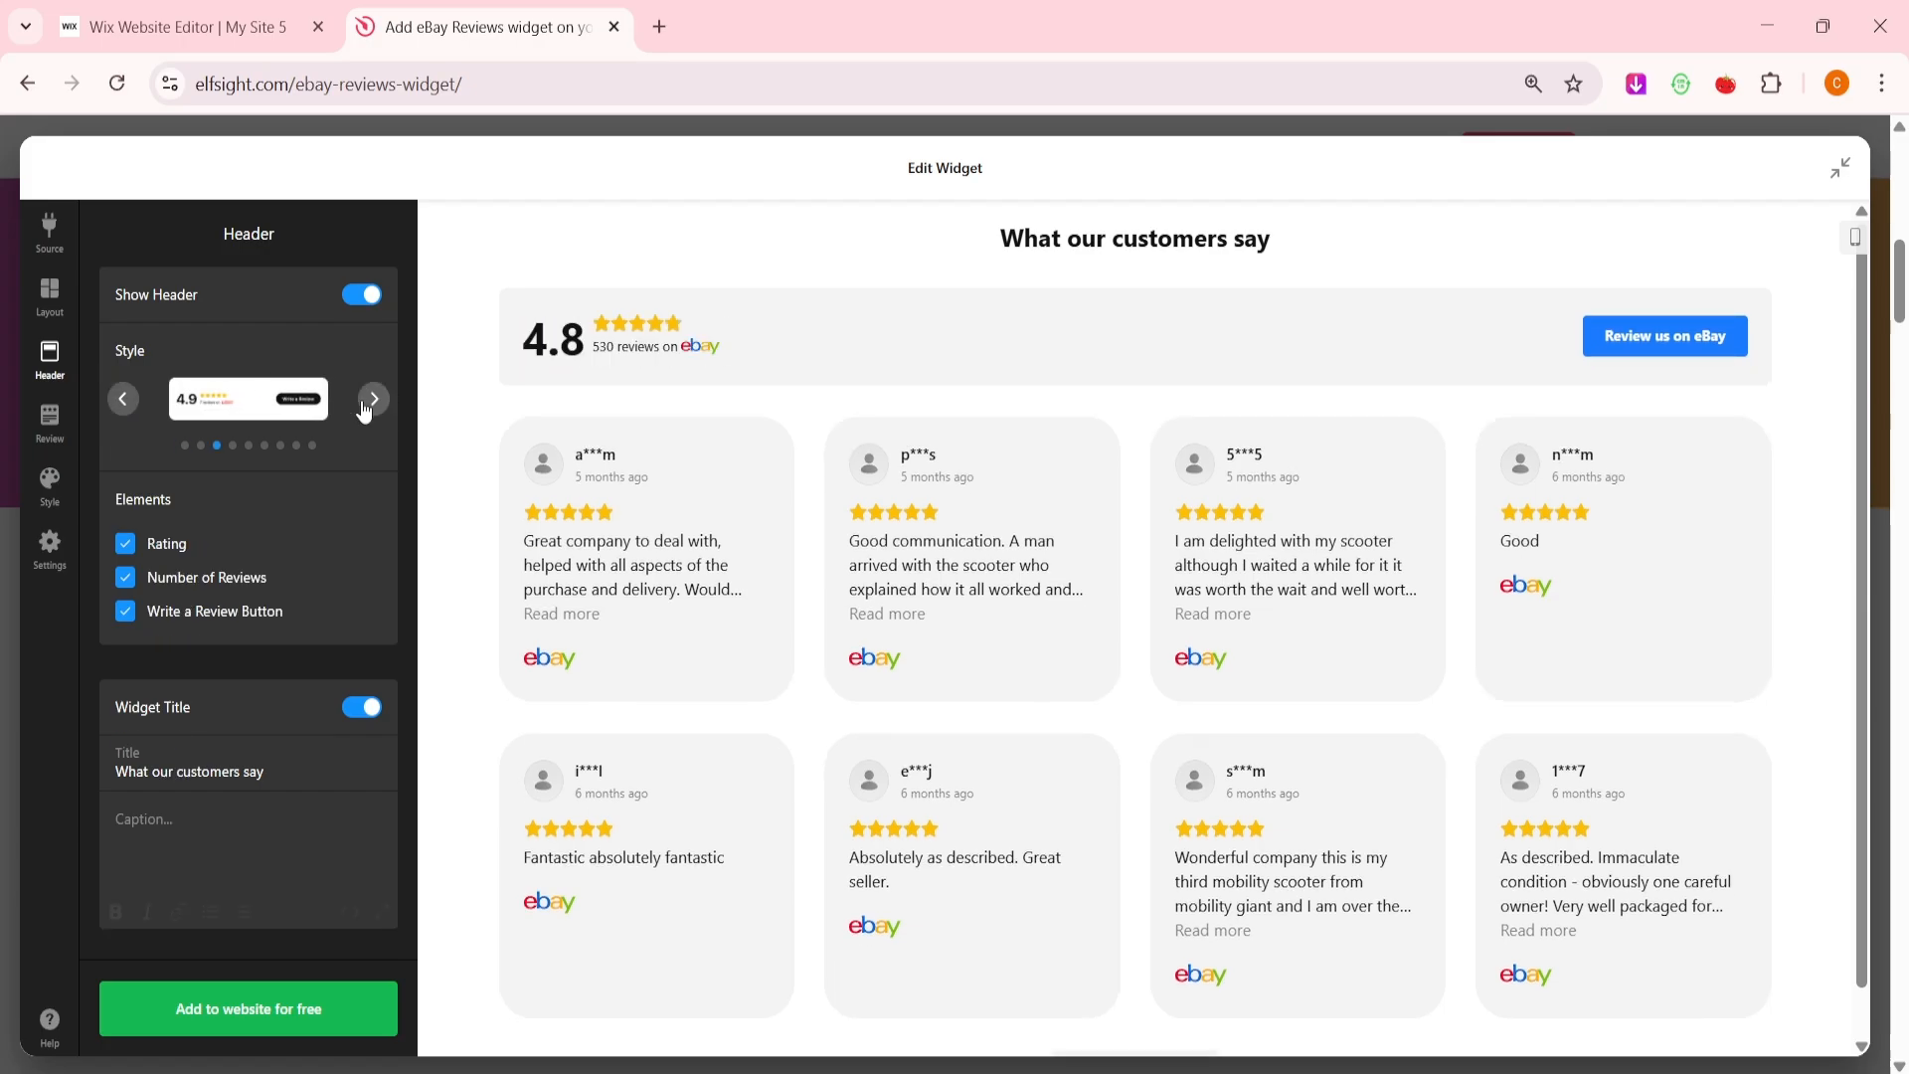
left_click(364, 403)
left_click(363, 403)
left_click(363, 403)
left_click(363, 402)
left_click(211, 646)
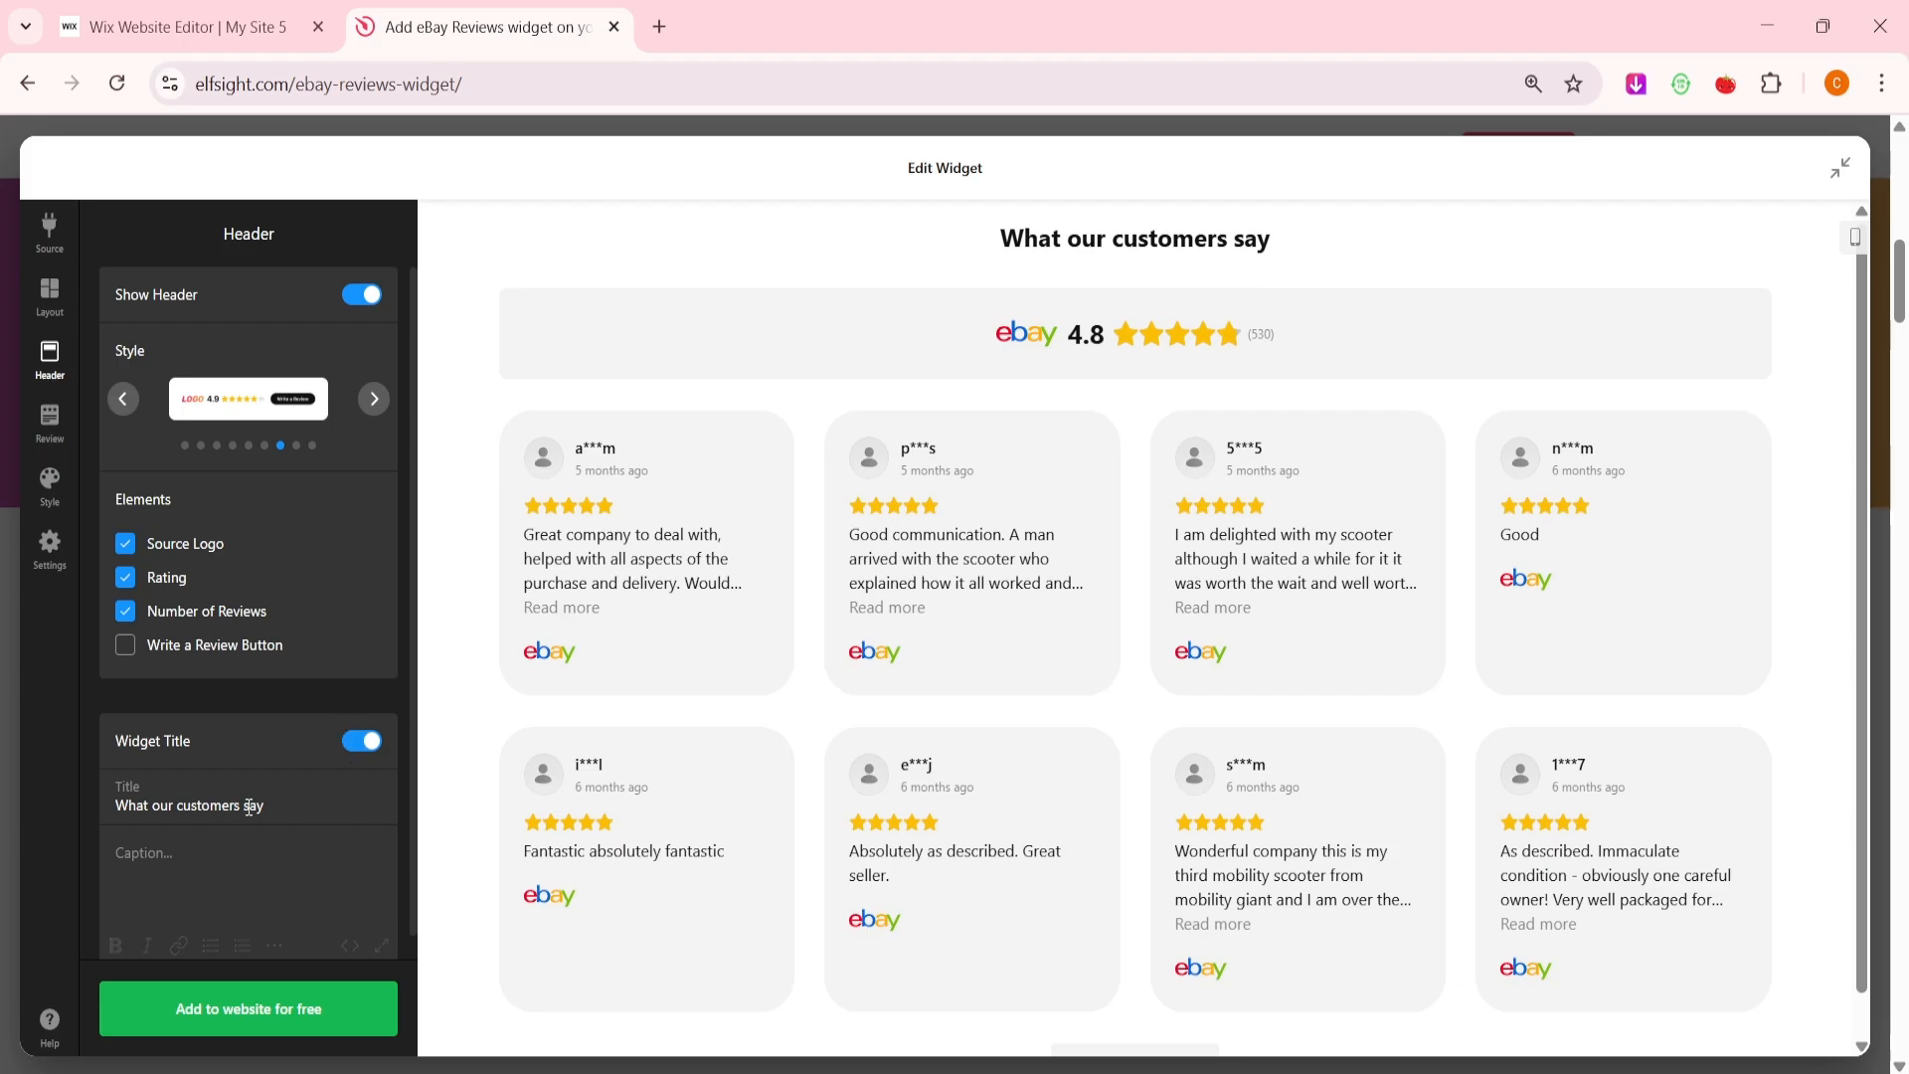
- Change the widget title to "What our buyers say"
double_click(212, 805)
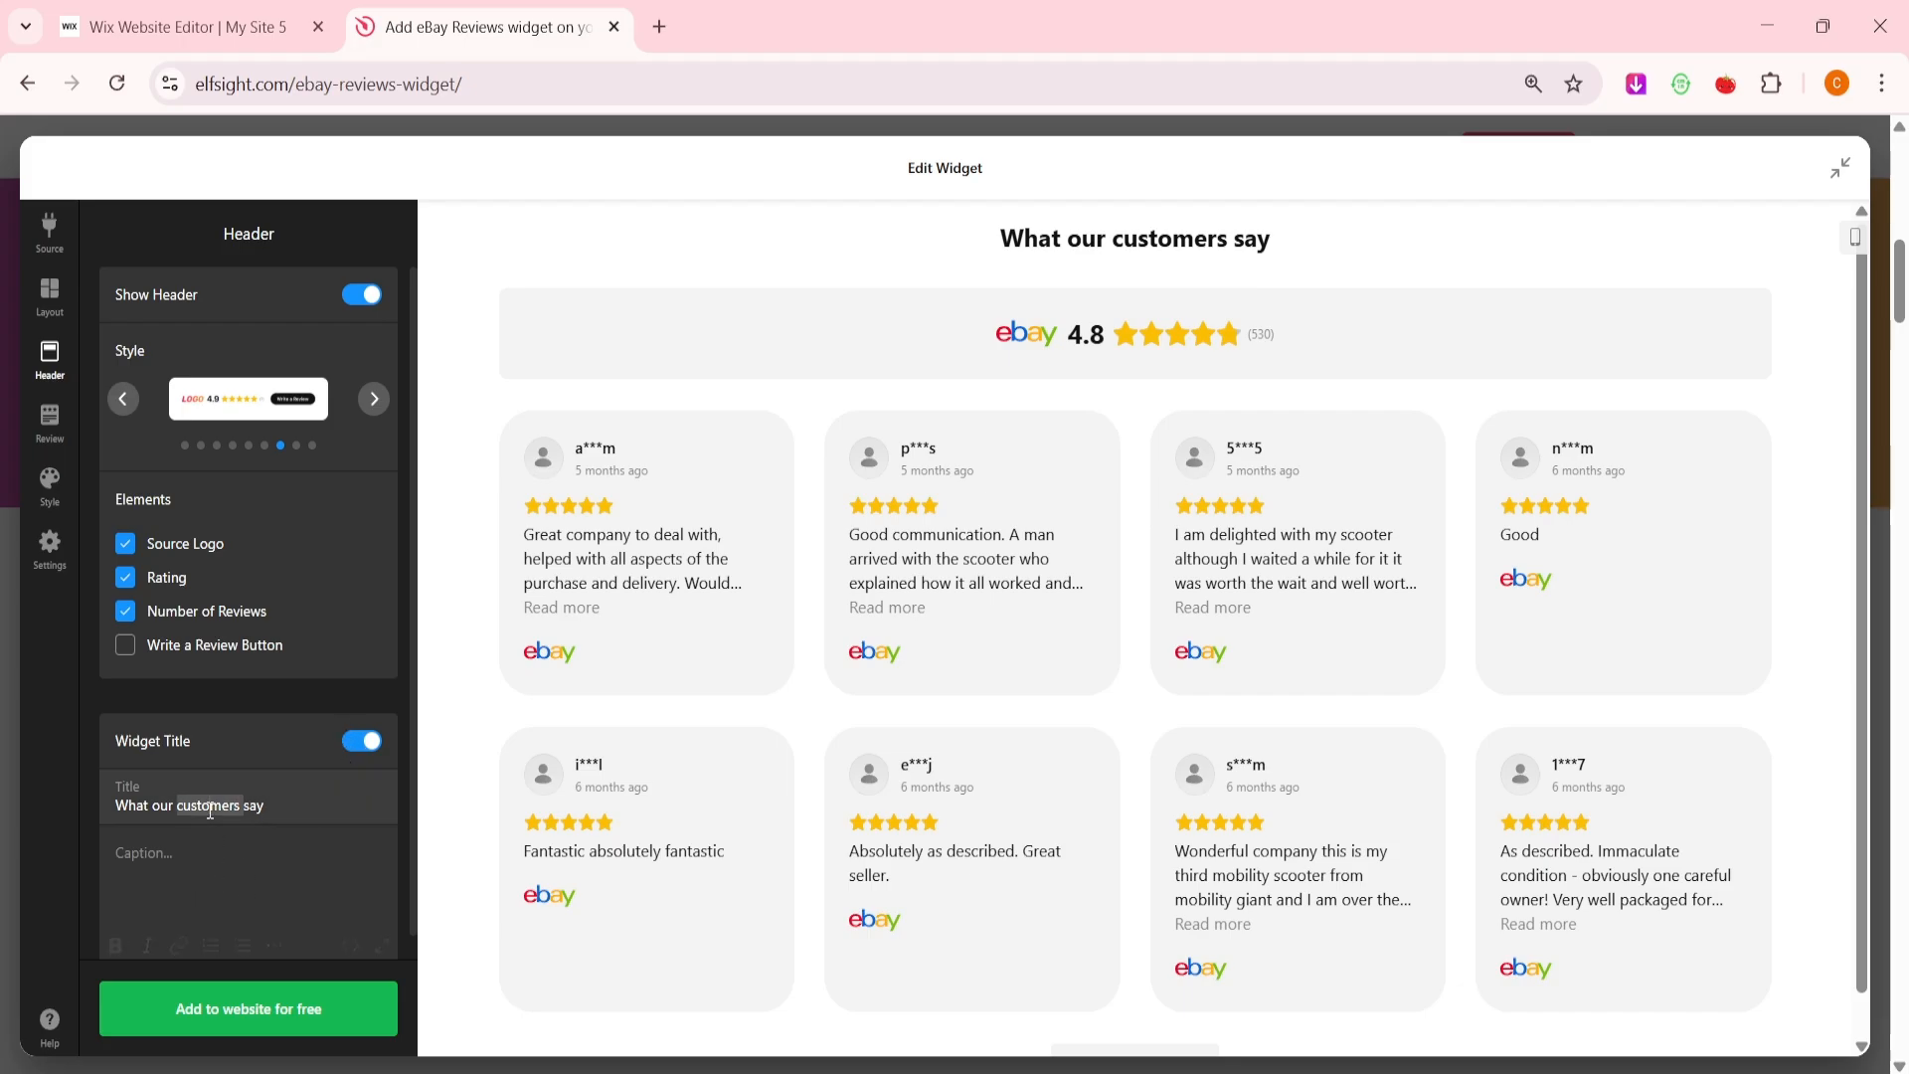
type("buyers")
left_click(304, 812)
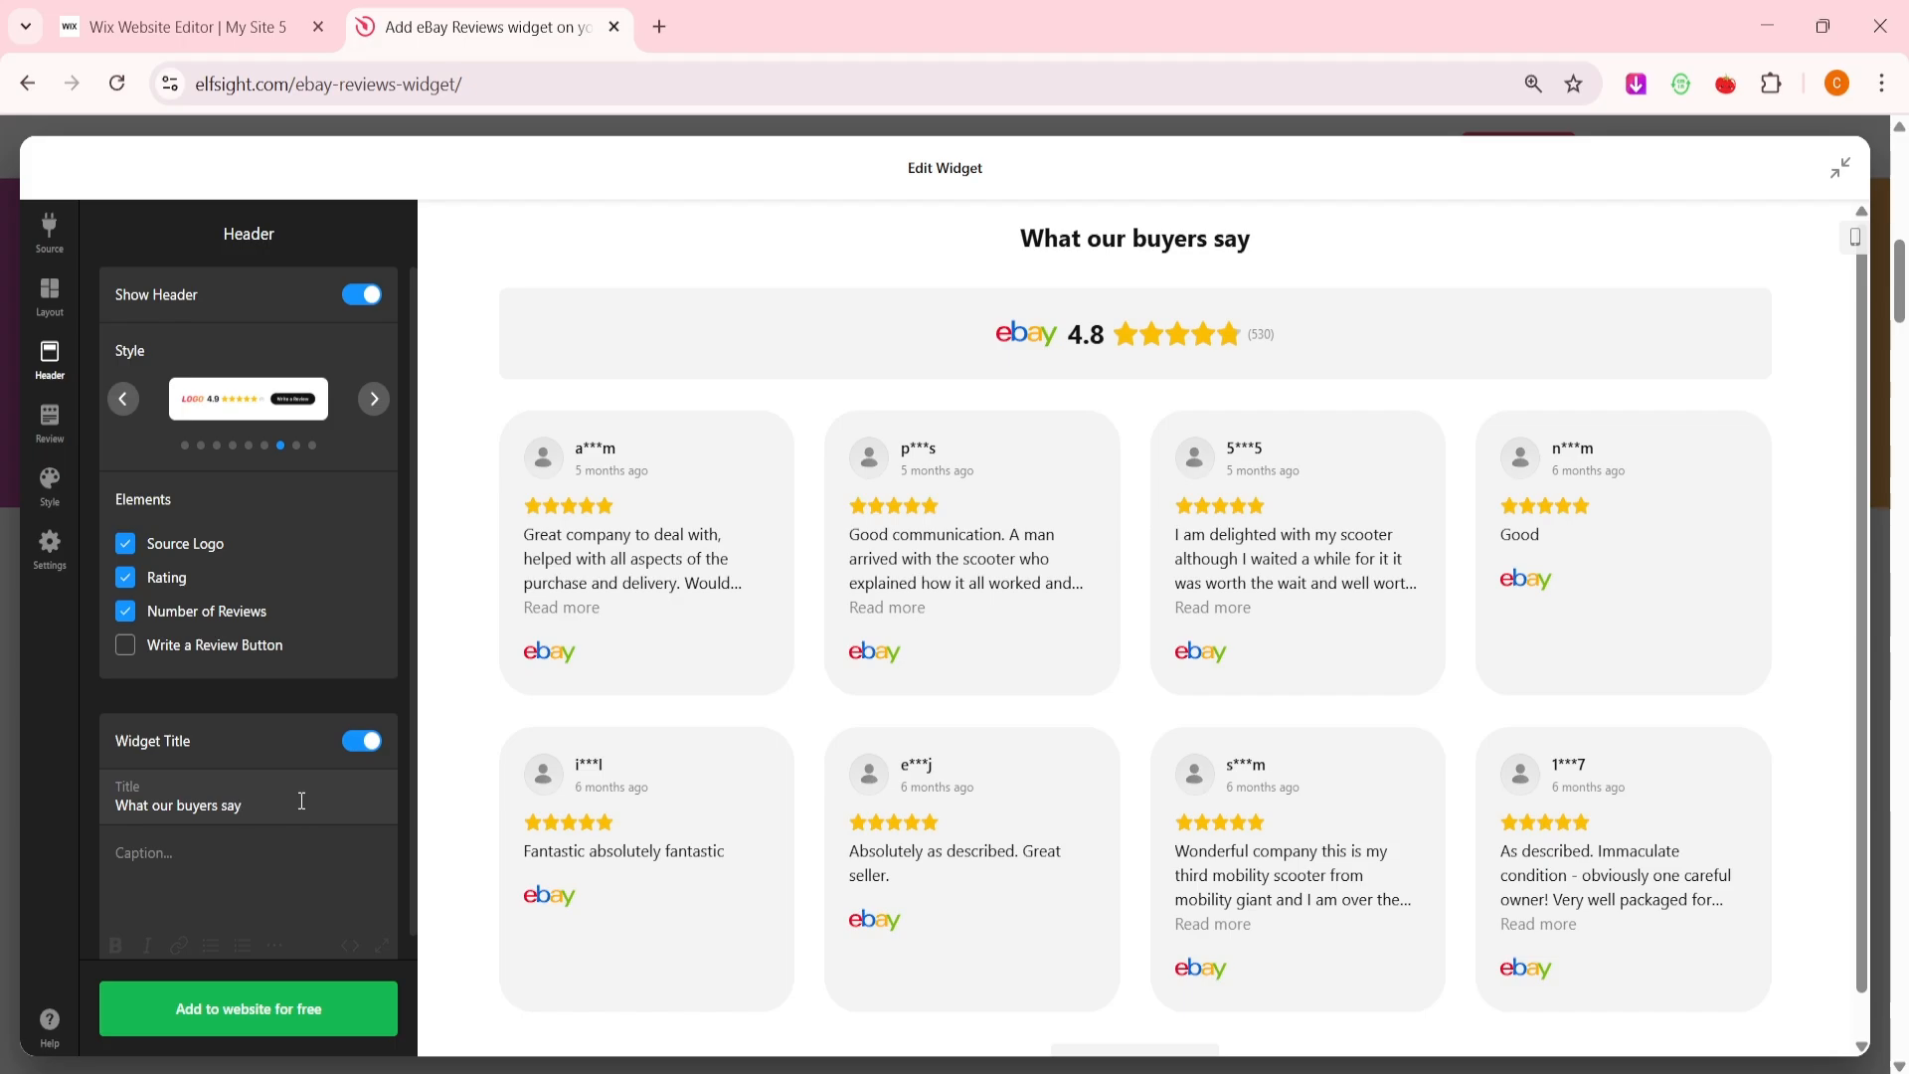
- Cycle through the review styles back to the first one, and set the review source style to the first option, the avatar badge
left_click(48, 421)
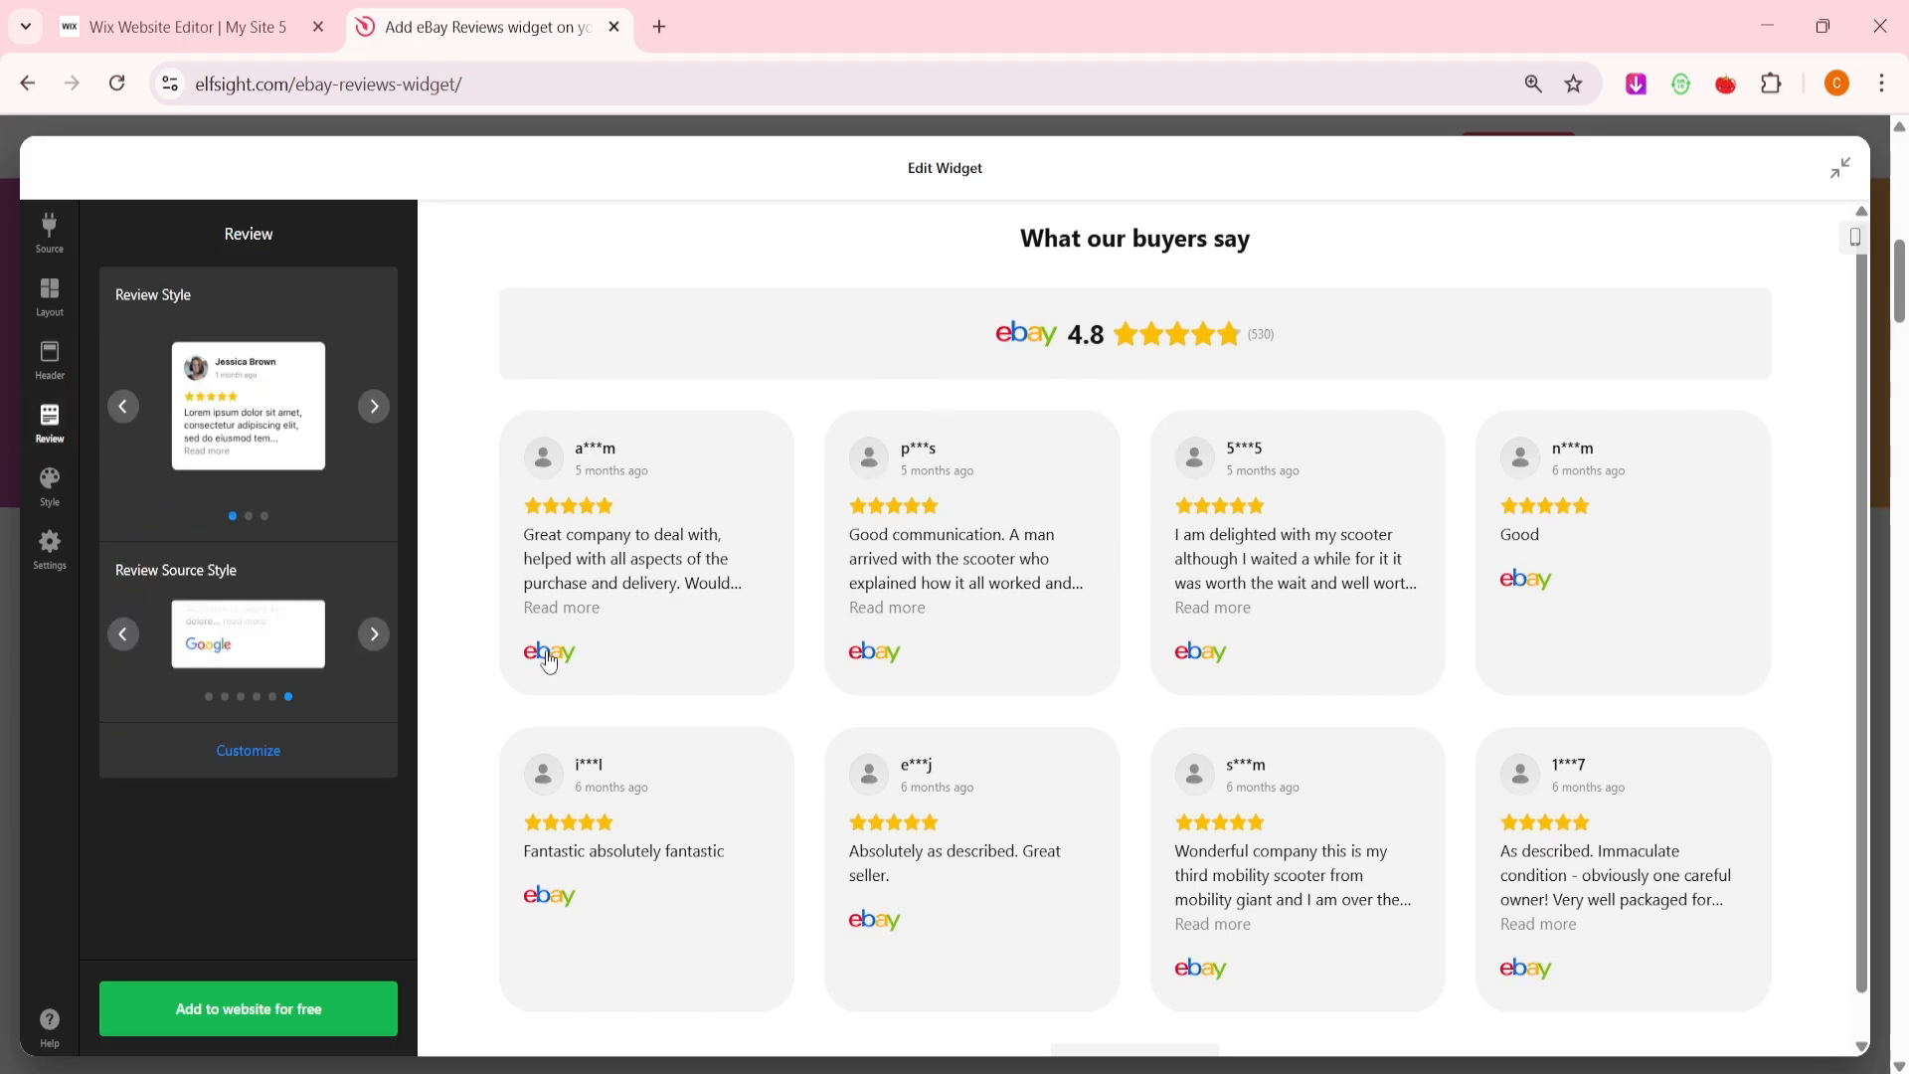
left_click(373, 405)
left_click(373, 405)
left_click(374, 406)
left_click(375, 634)
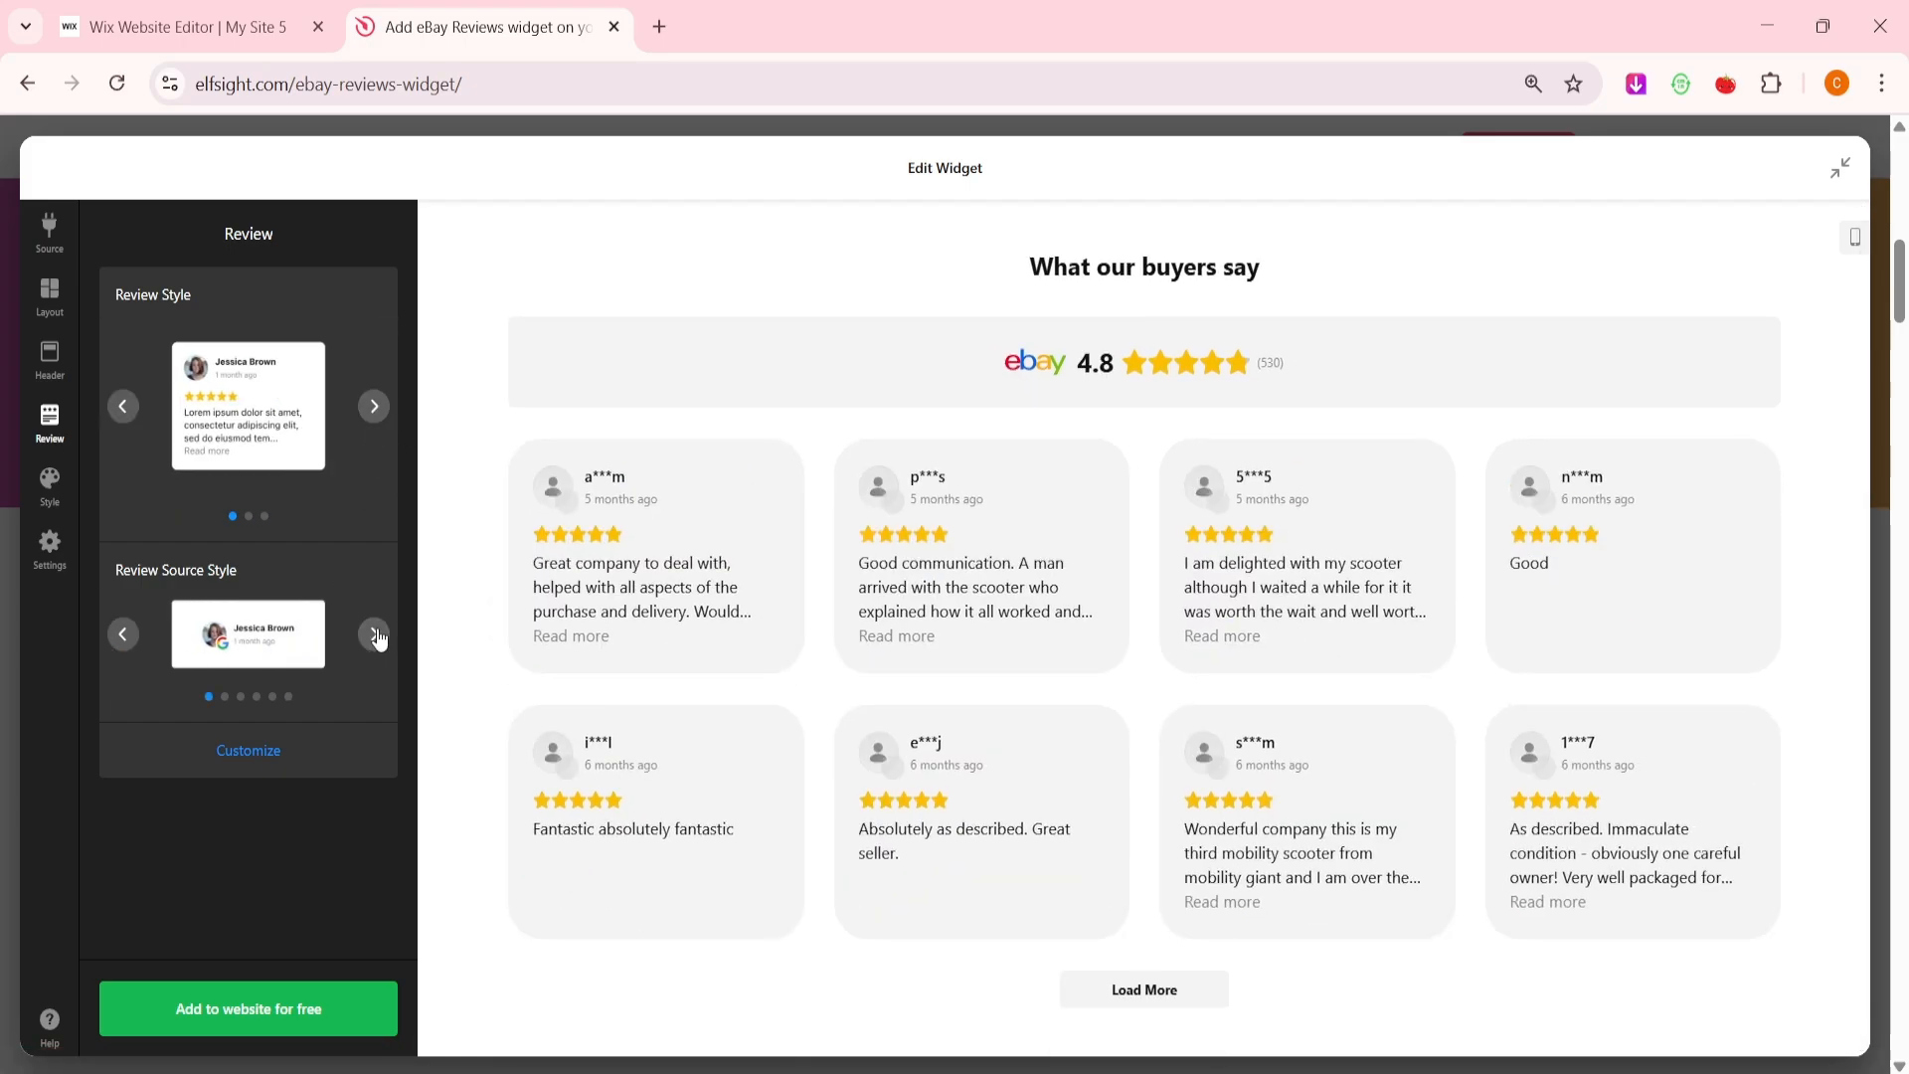
- Look over the customization options of the review style, including review source, name format and text display
left_click(249, 750)
scroll(274, 721, "down", 1)
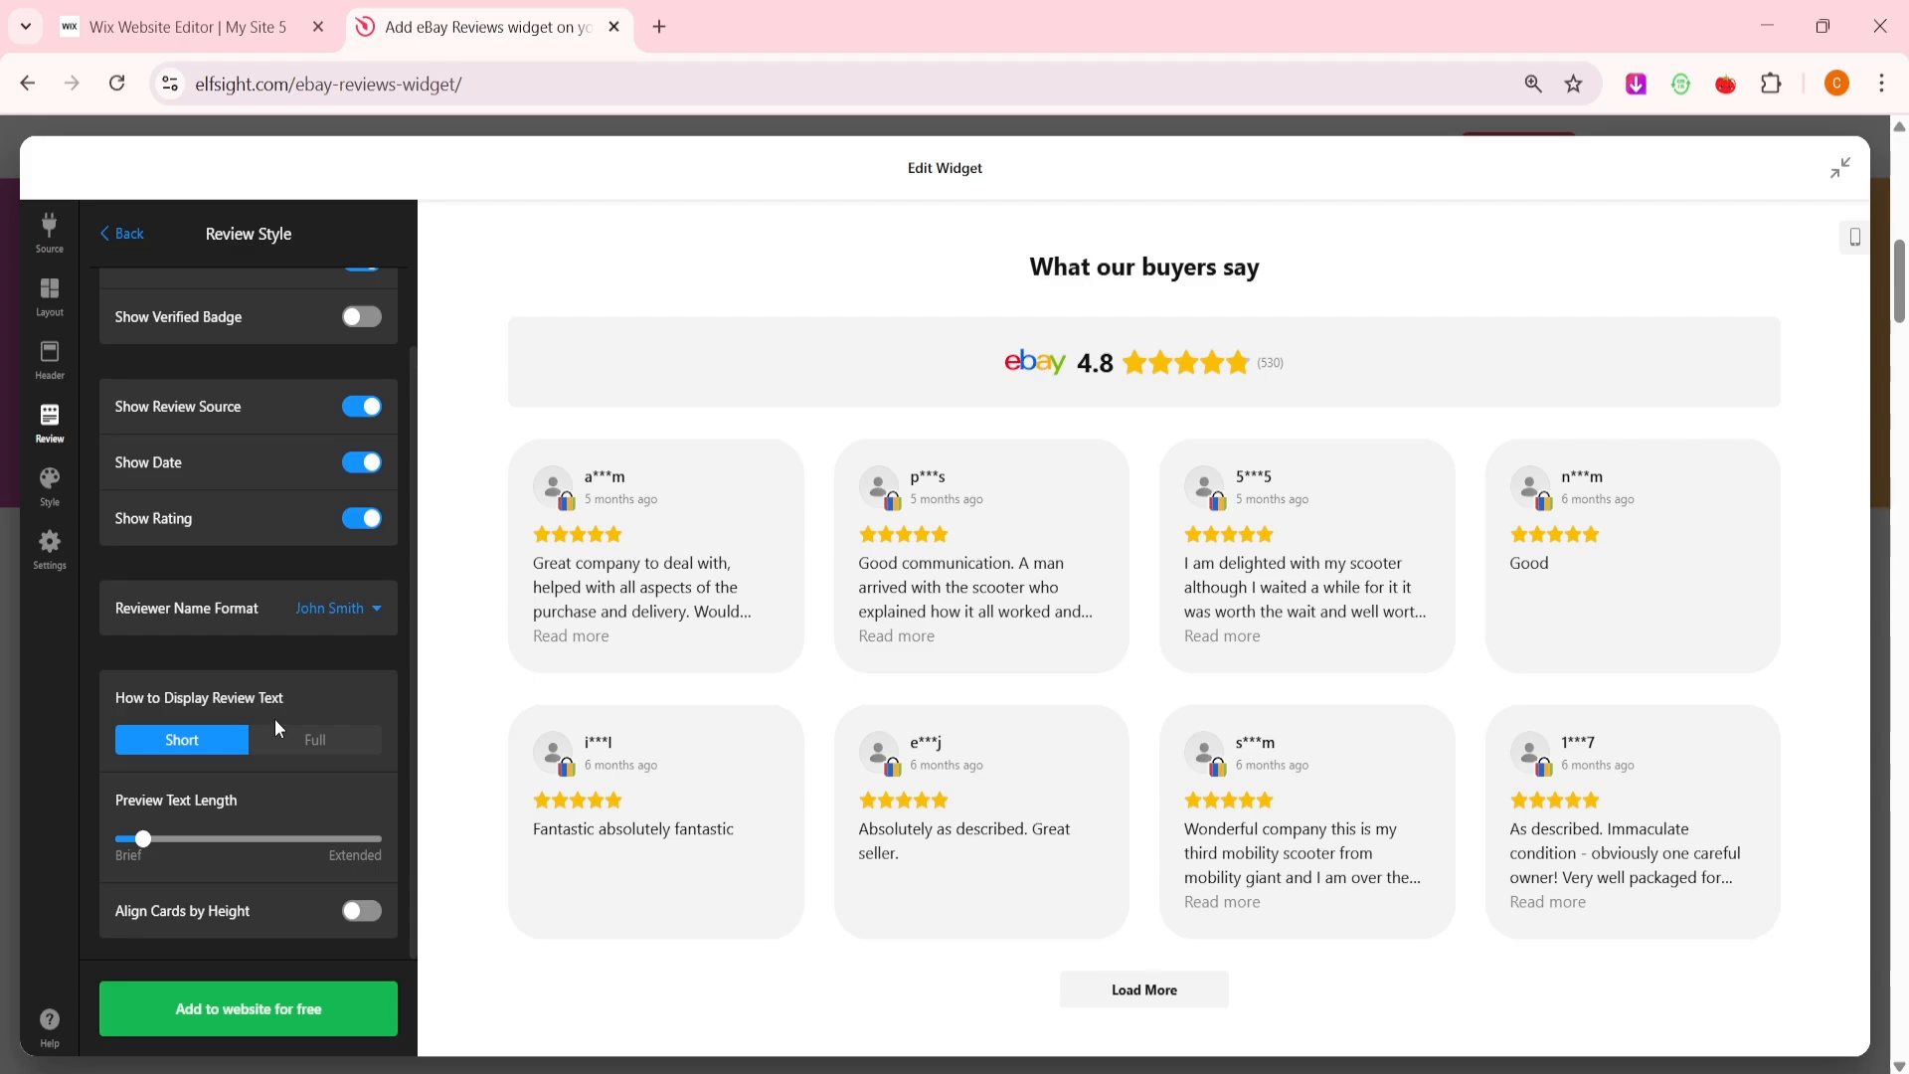
scroll(275, 696, "up", 1)
left_click(114, 235)
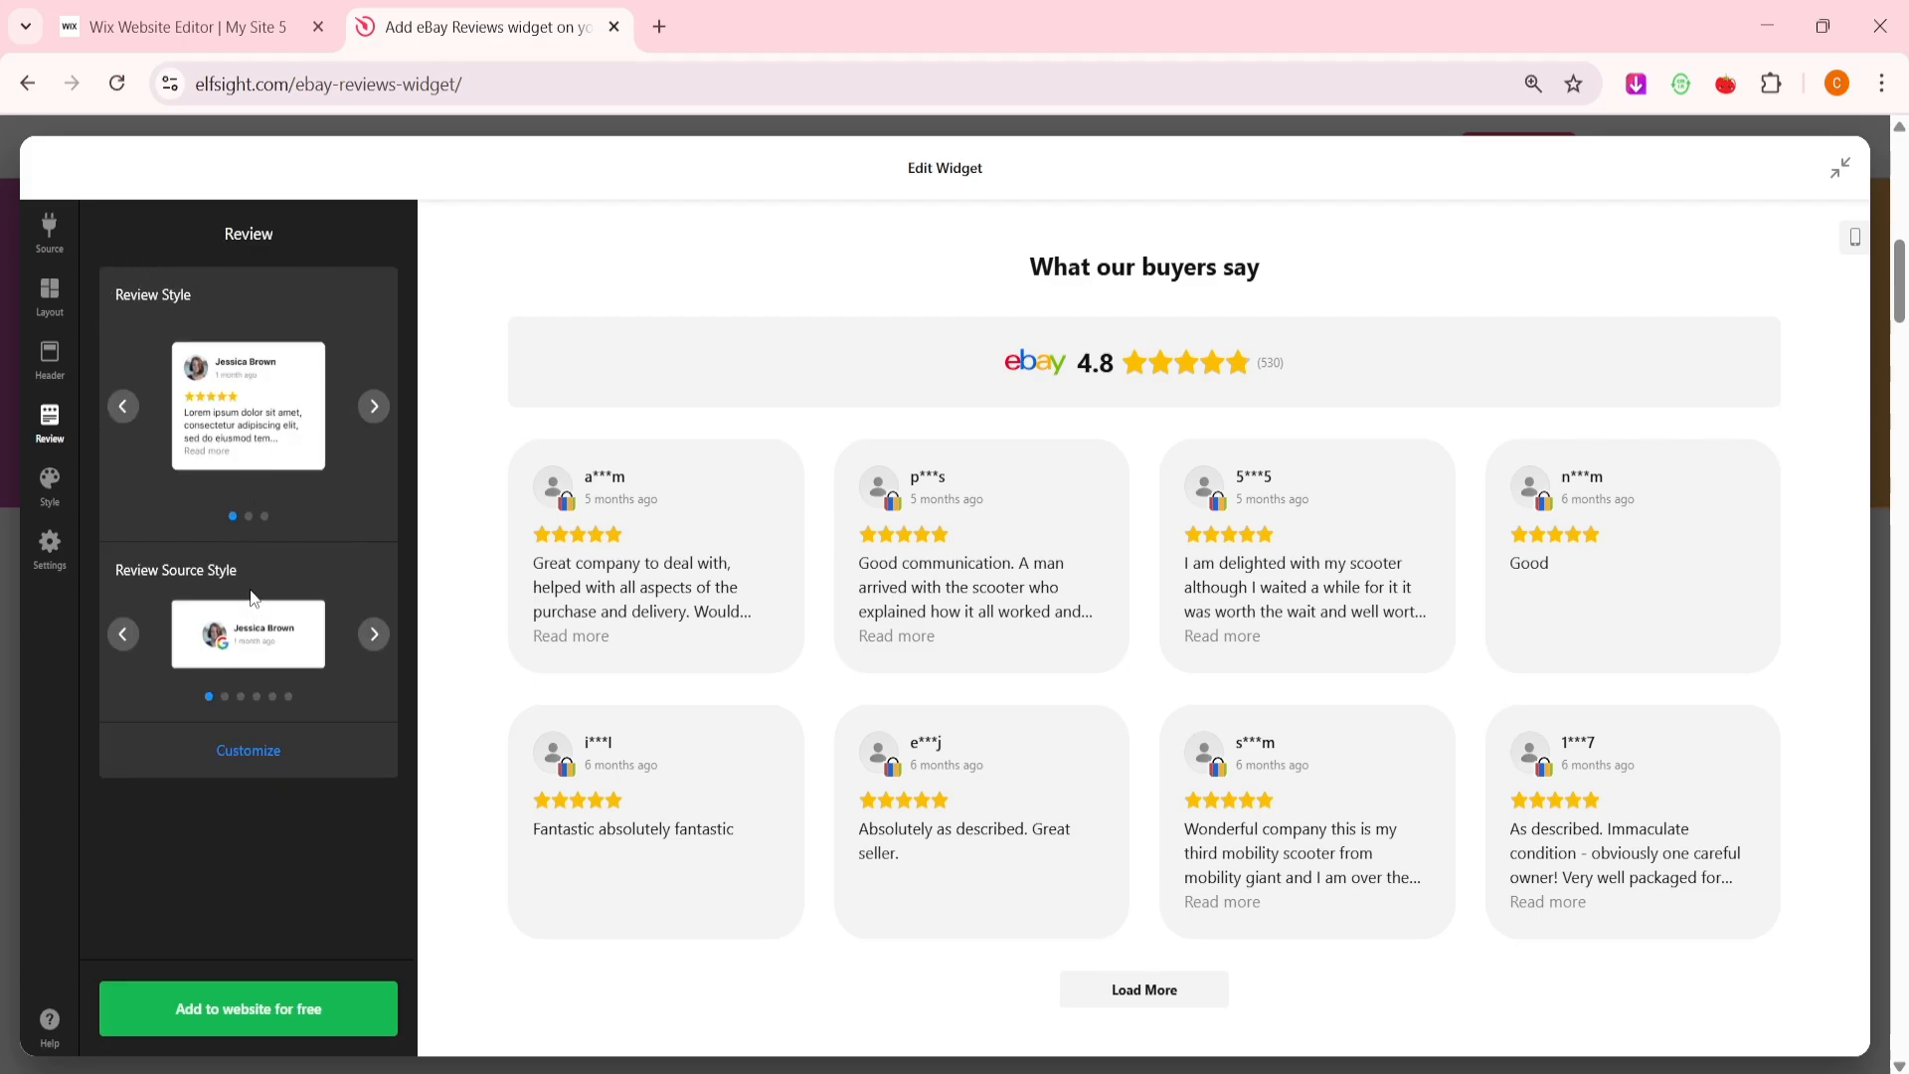
- Switch the widget's color scheme to Dark and back to Light
left_click(50, 485)
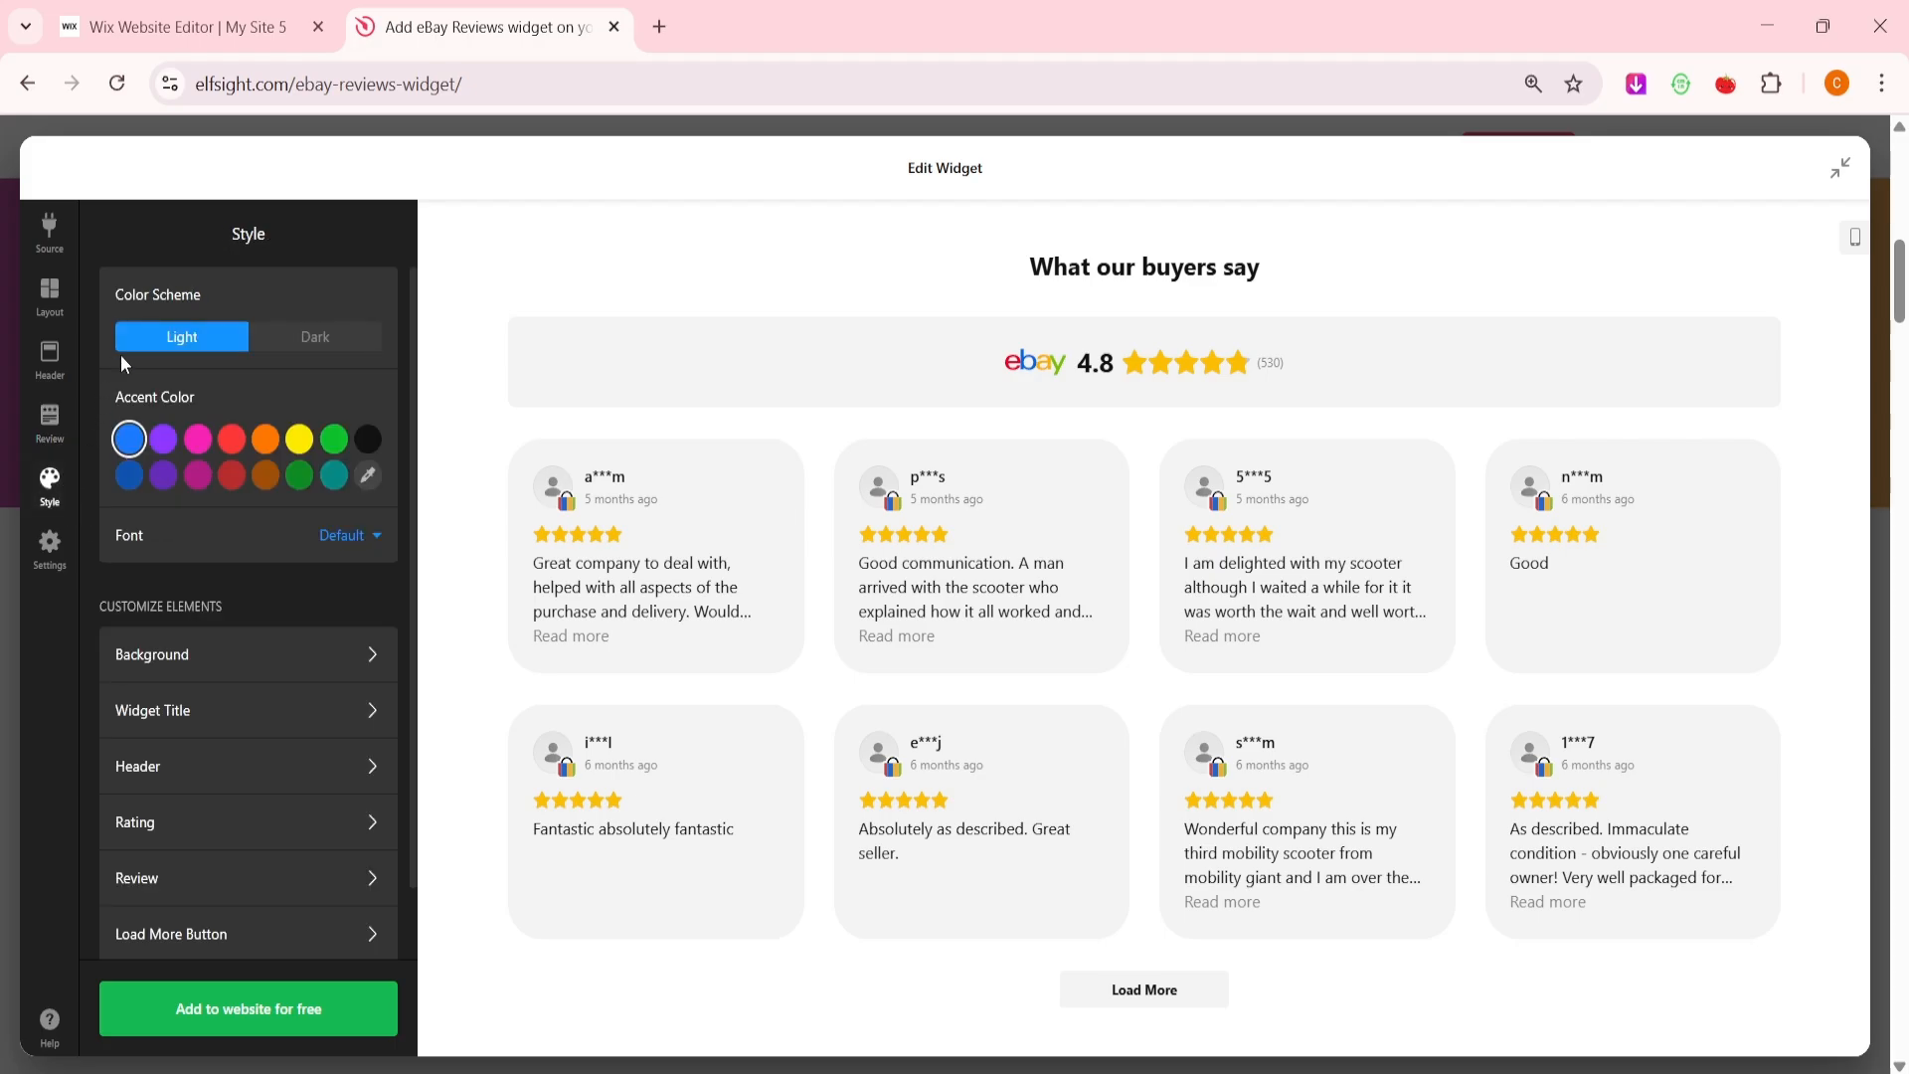
left_click(311, 343)
left_click(229, 338)
- Look over the font choices and the customizable style elements, including the Background options
left_click(352, 539)
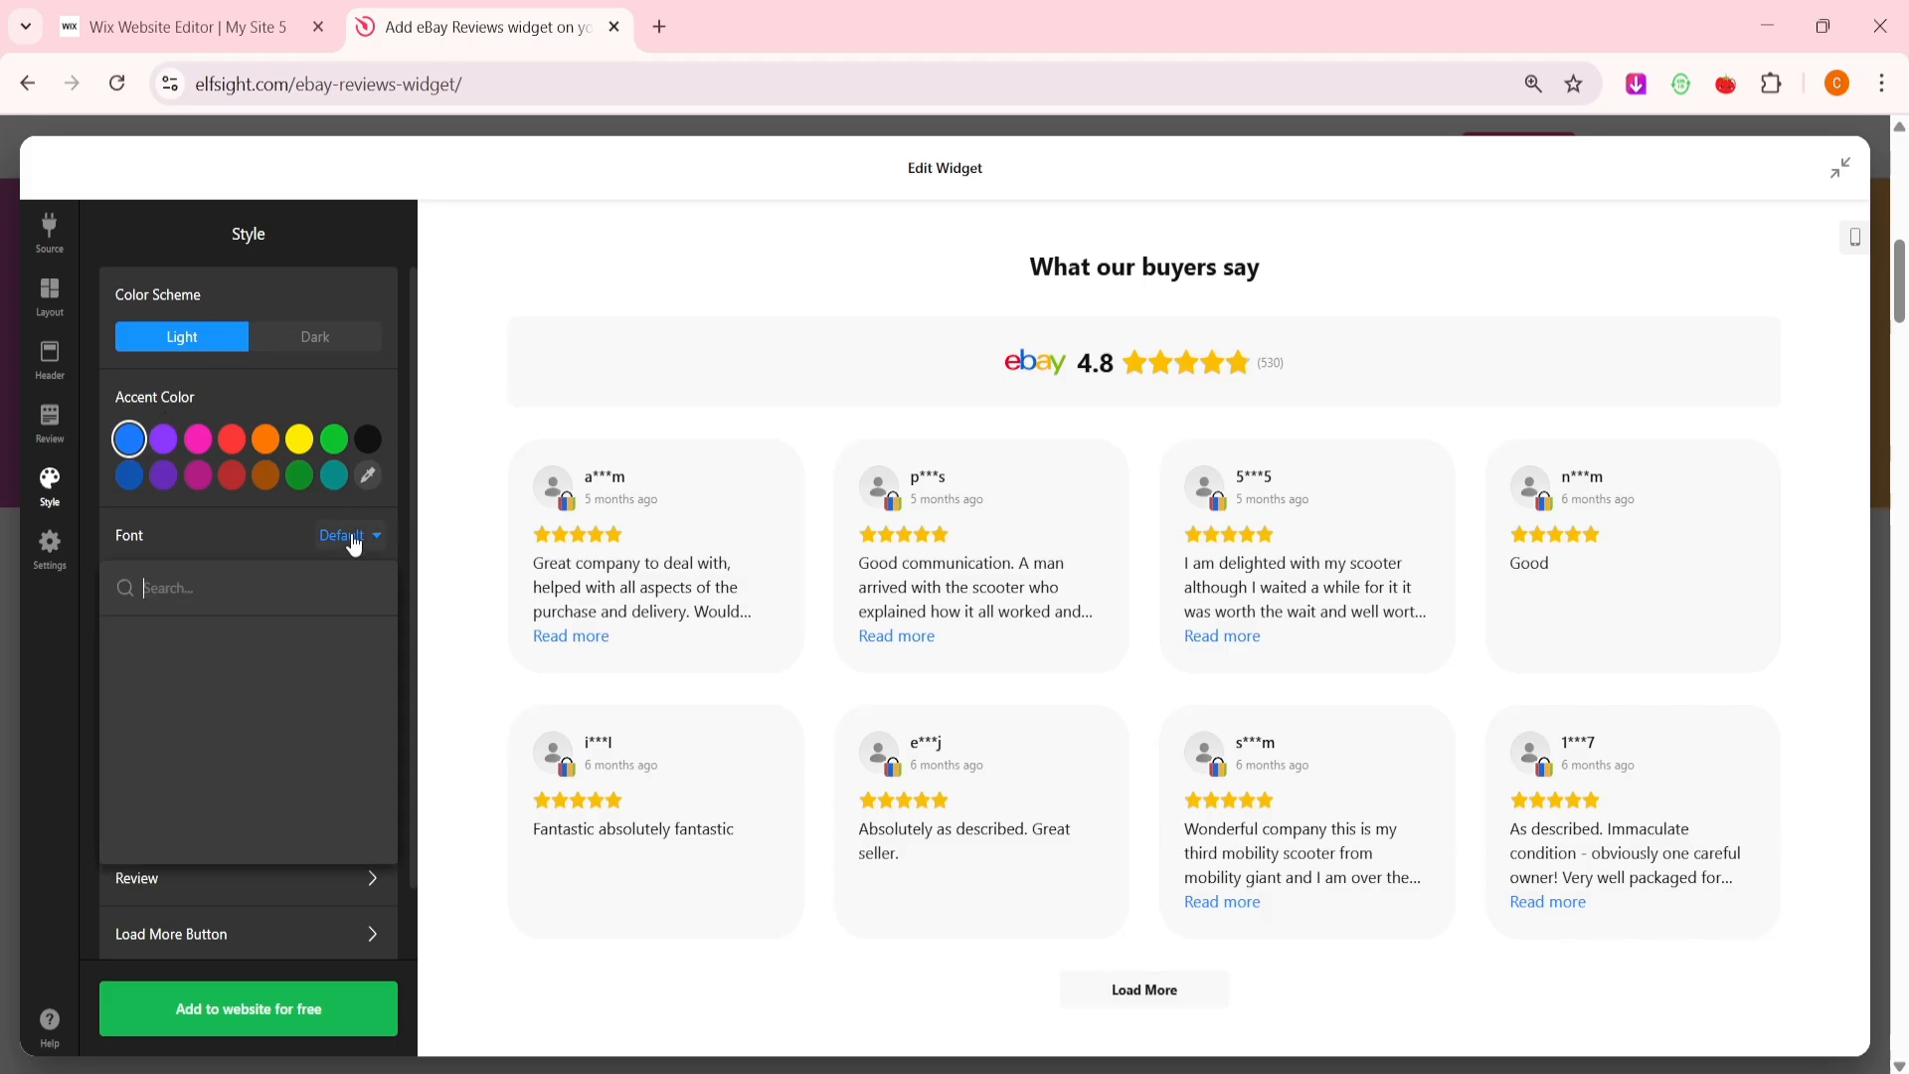
left_click(346, 548)
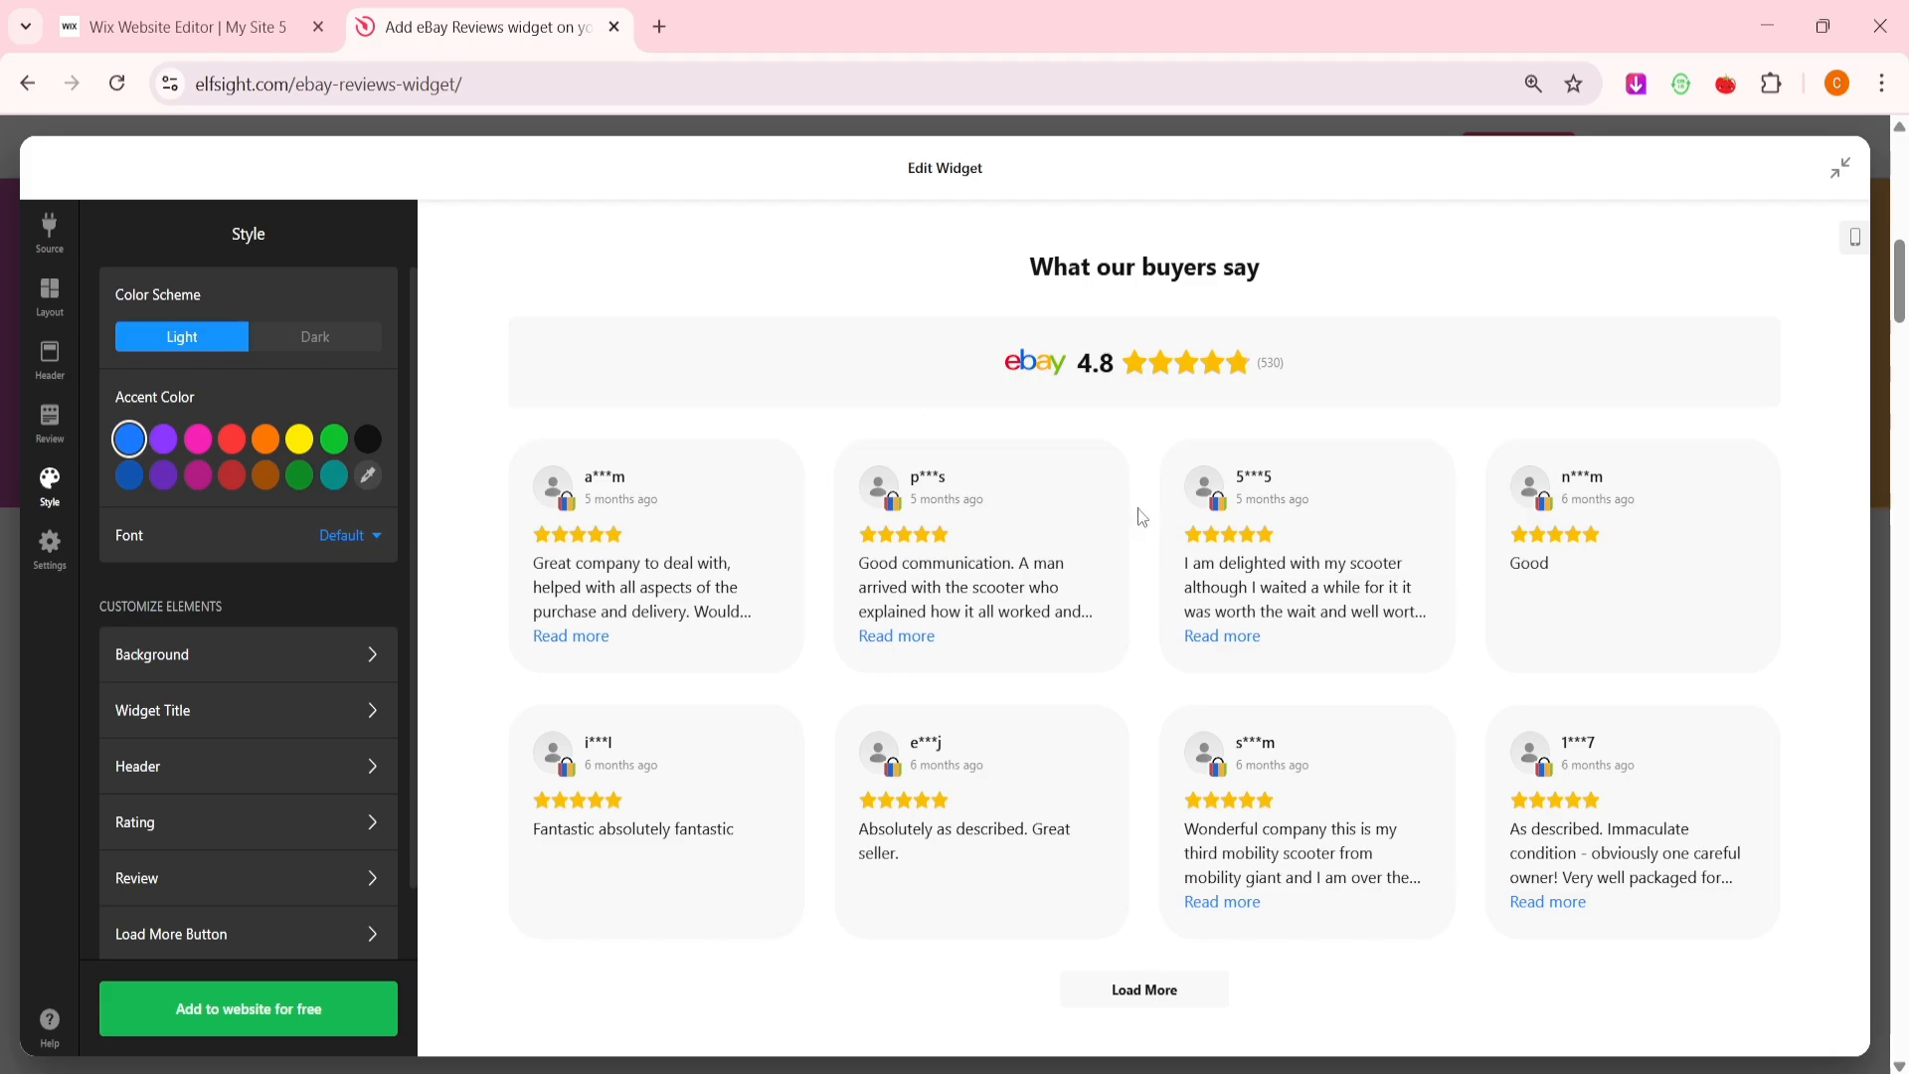
scroll(238, 693, "down", 1)
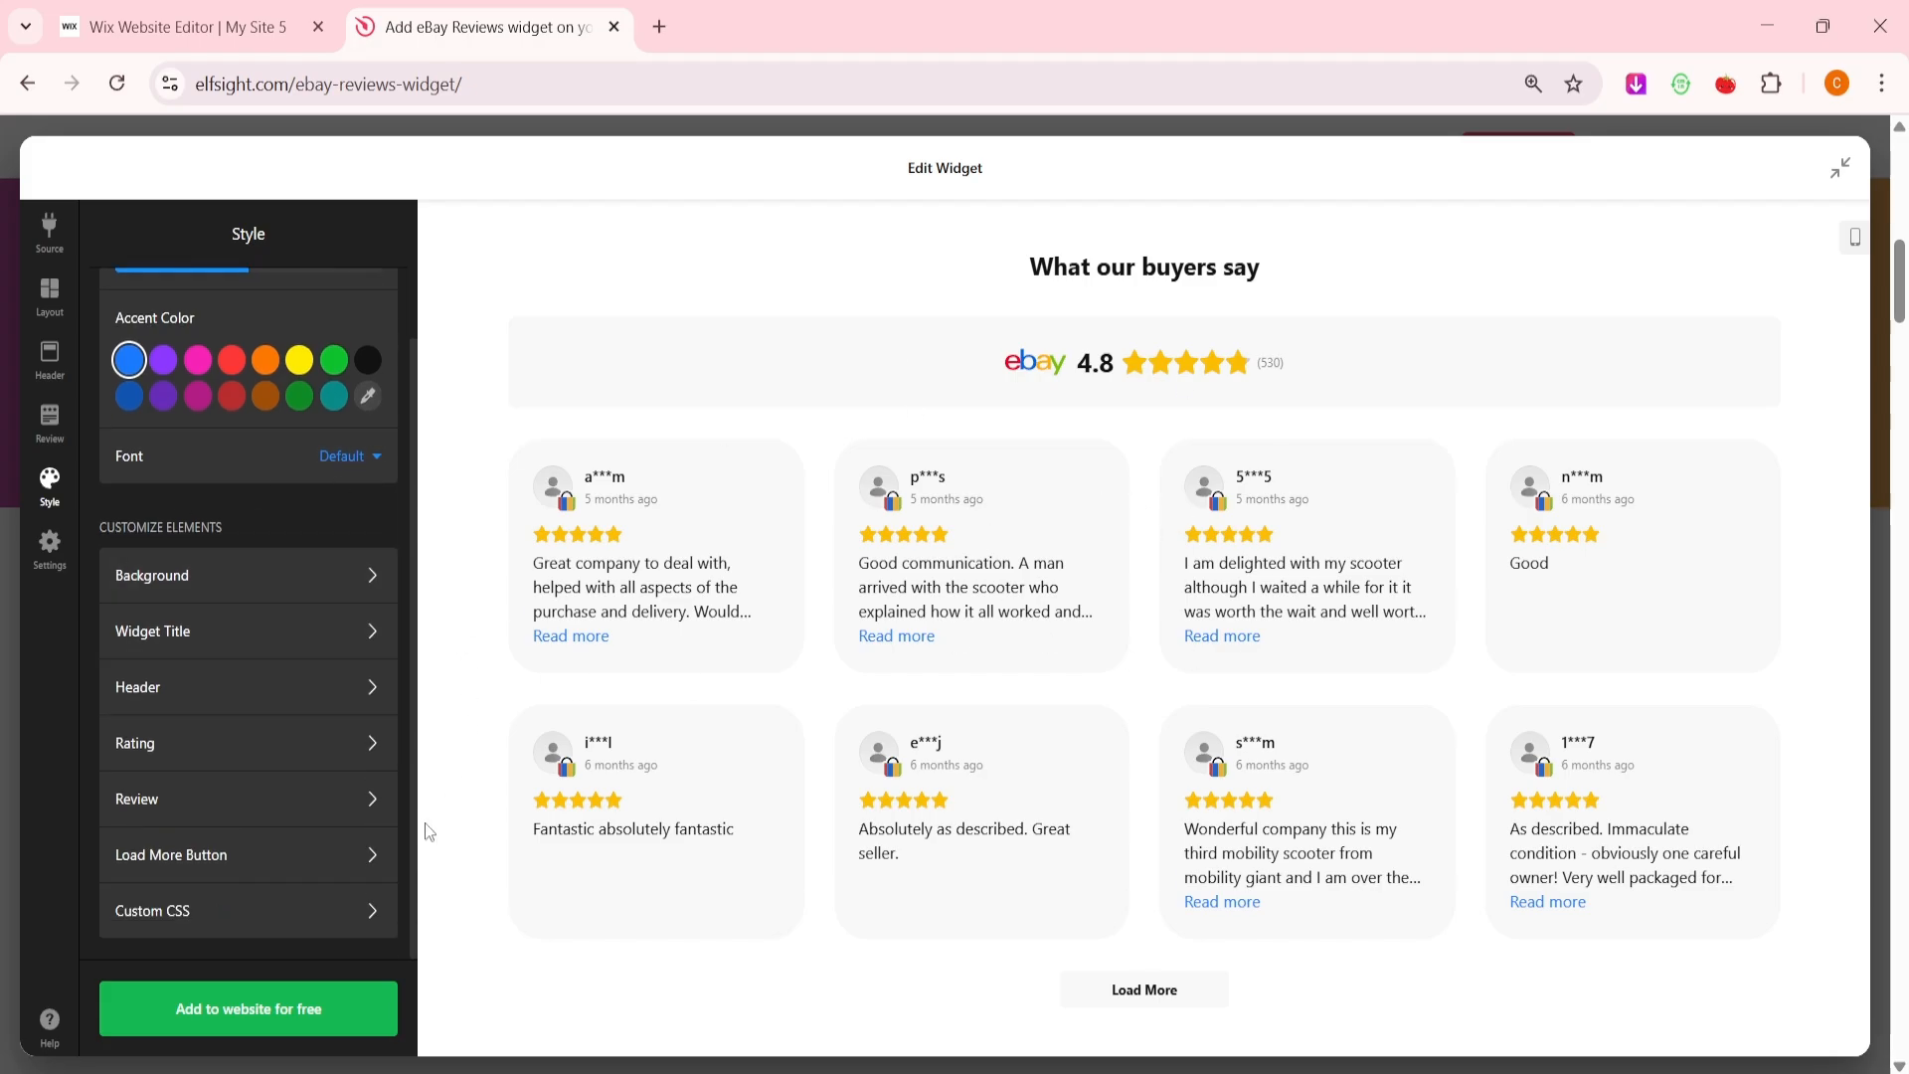
left_click(251, 582)
left_click(133, 239)
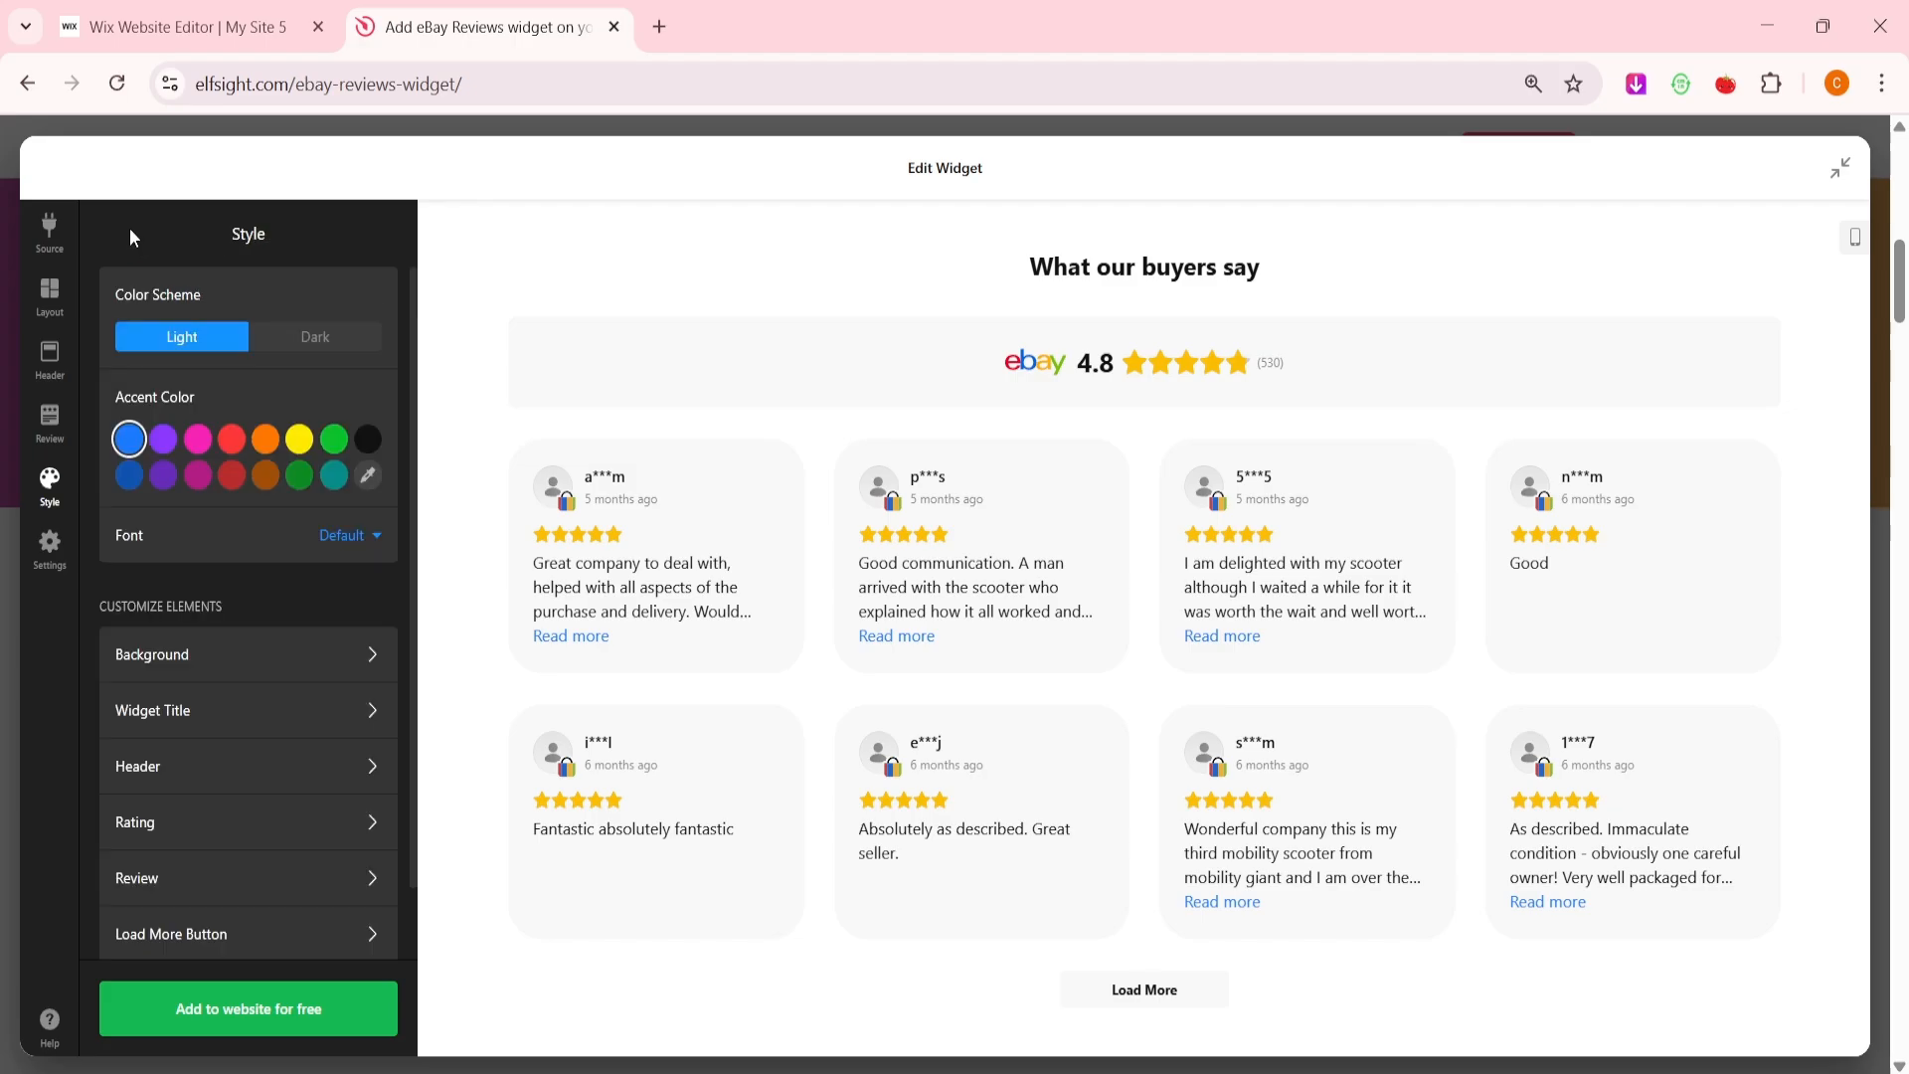
- Examine the widget's general settings, including the available languages
left_click(50, 547)
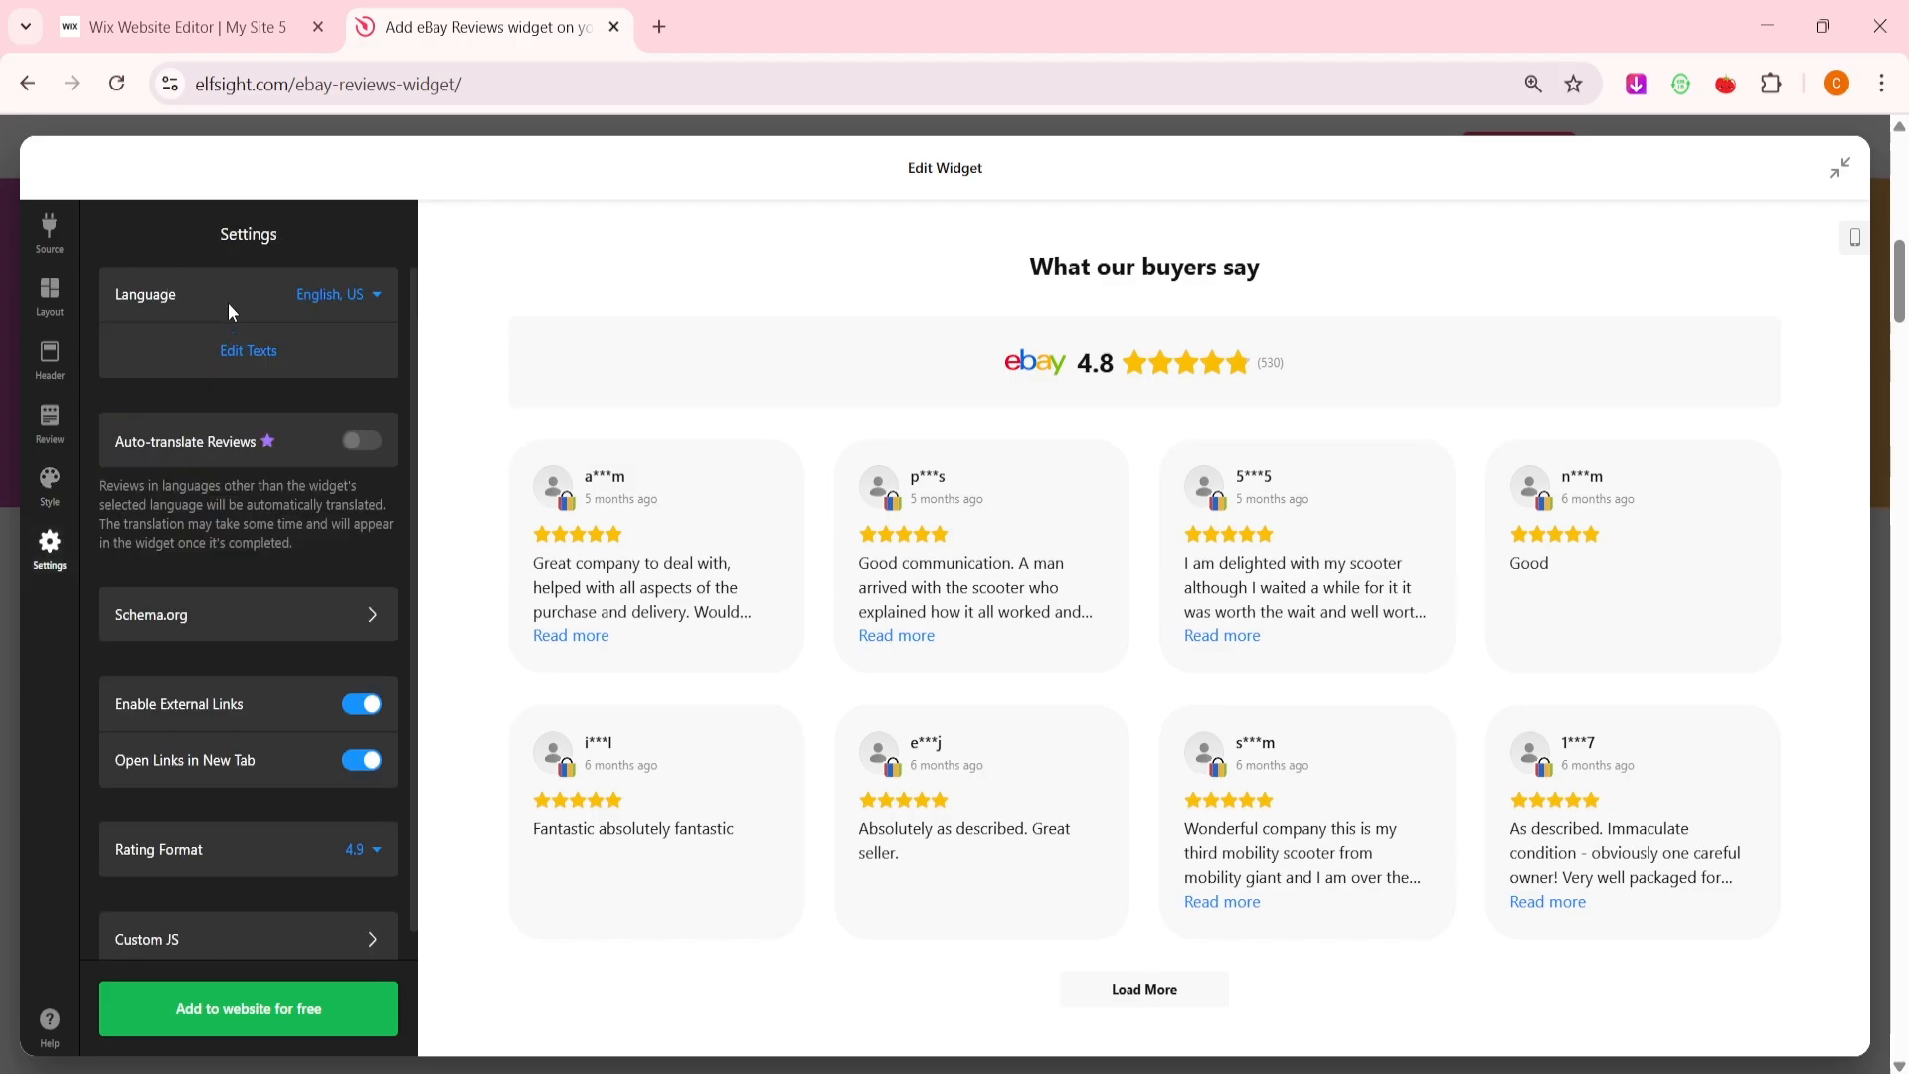
left_click(344, 296)
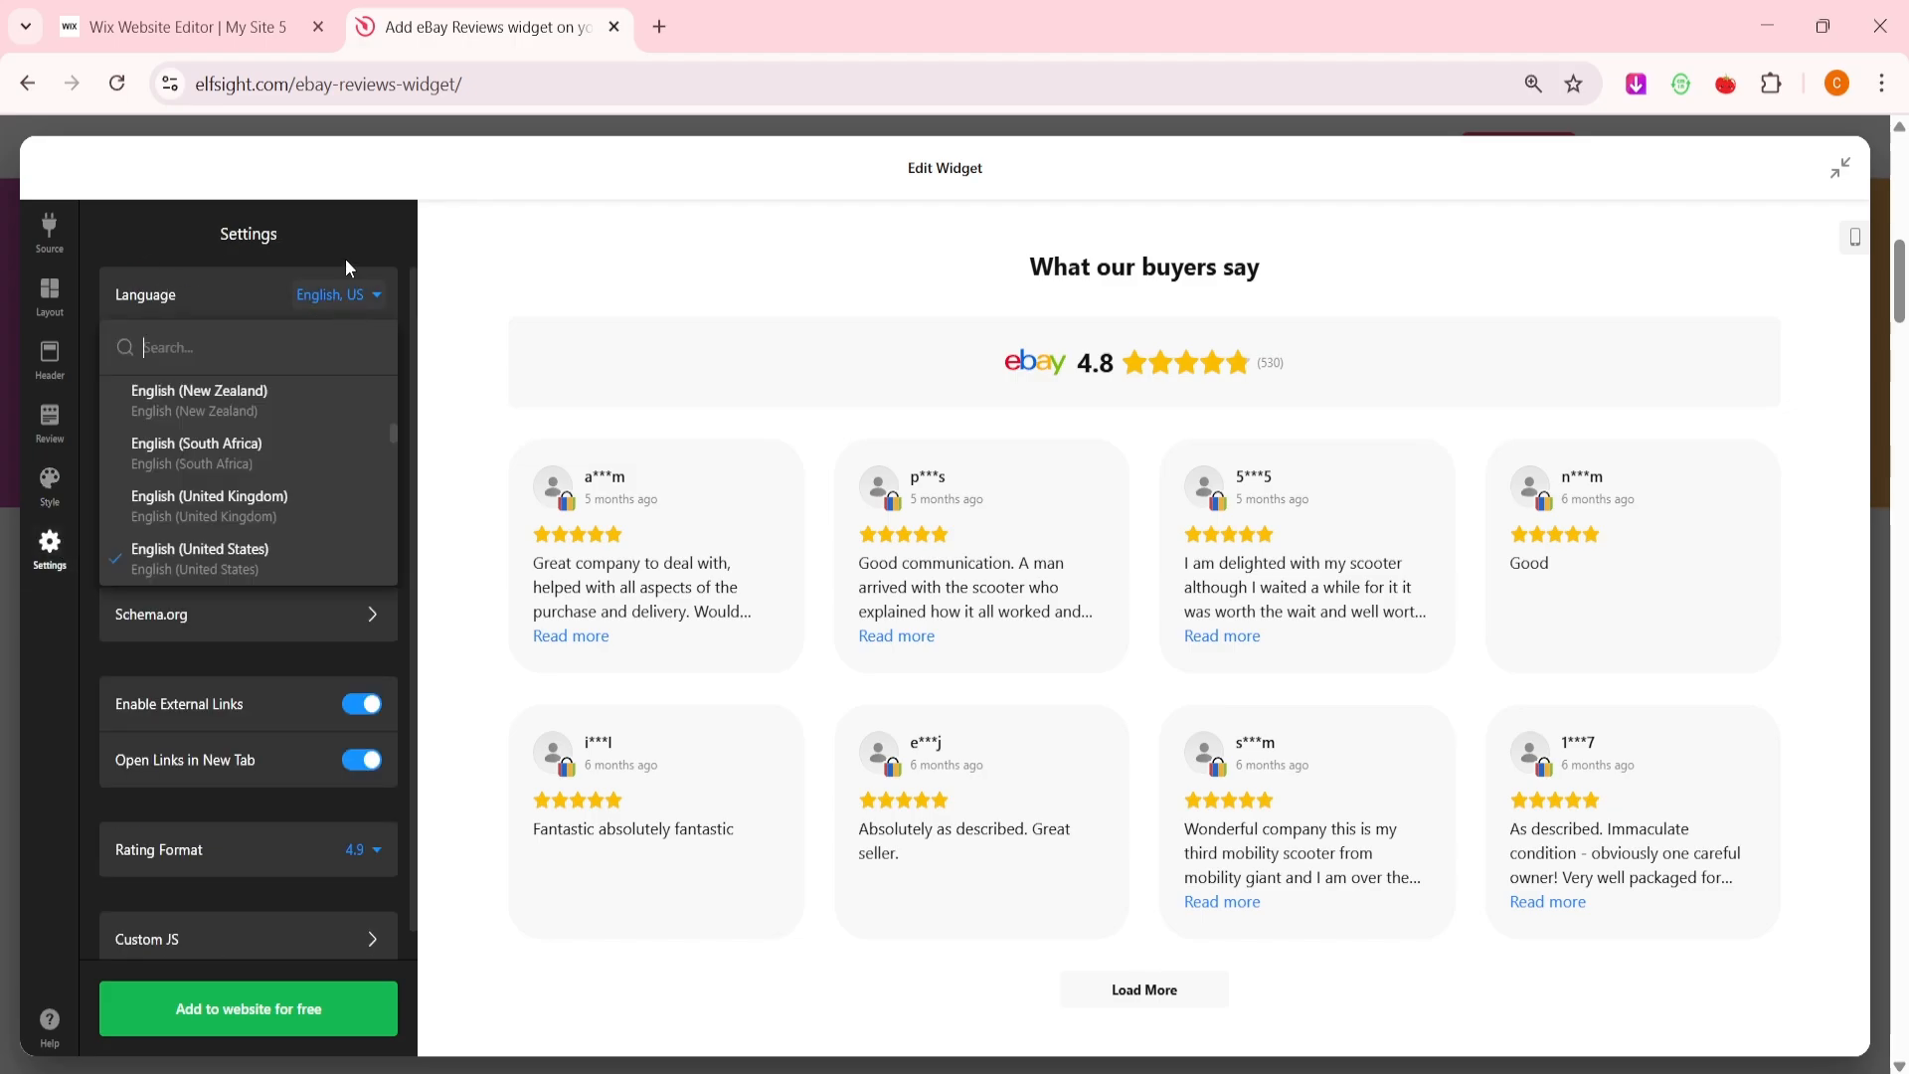
left_click(350, 268)
left_click(283, 363)
left_click(345, 255)
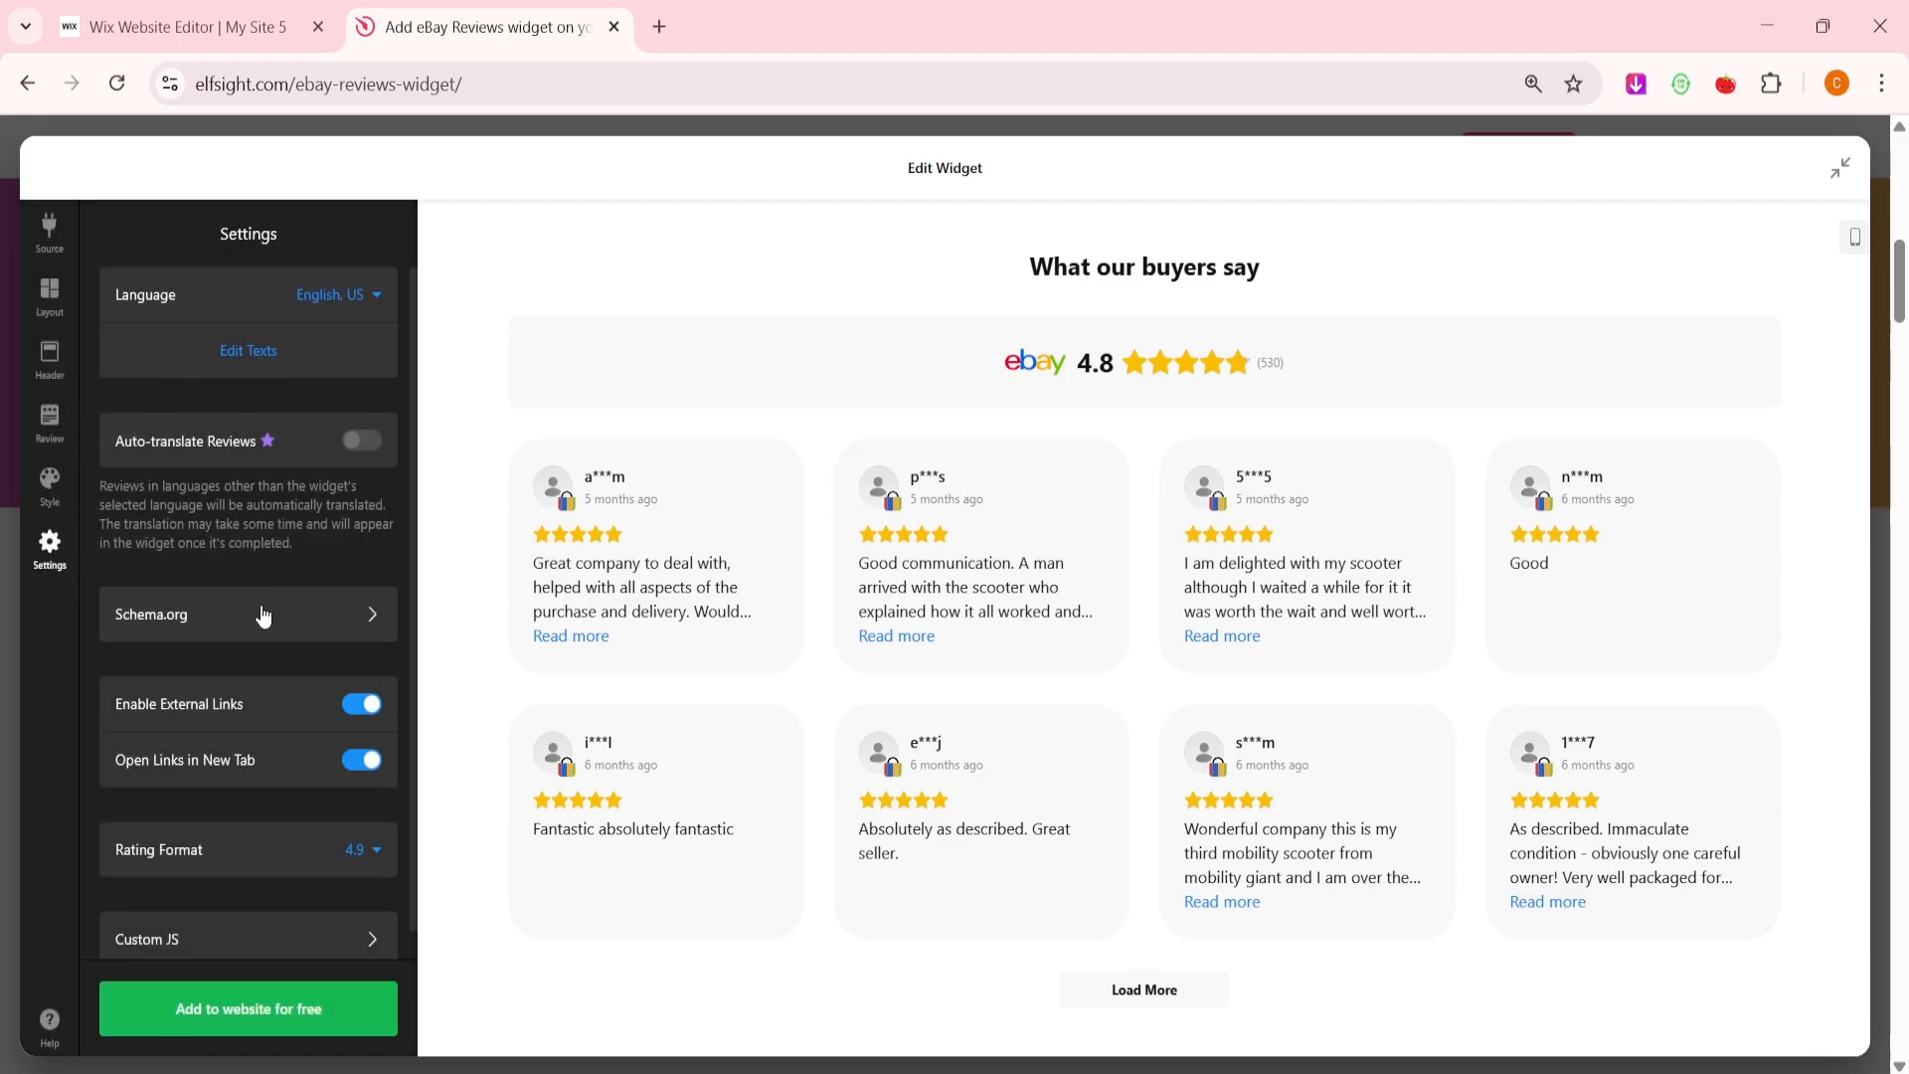
- Try the rating format with two decimal places, and return it to one decimal place
scroll(220, 729, "down", 1)
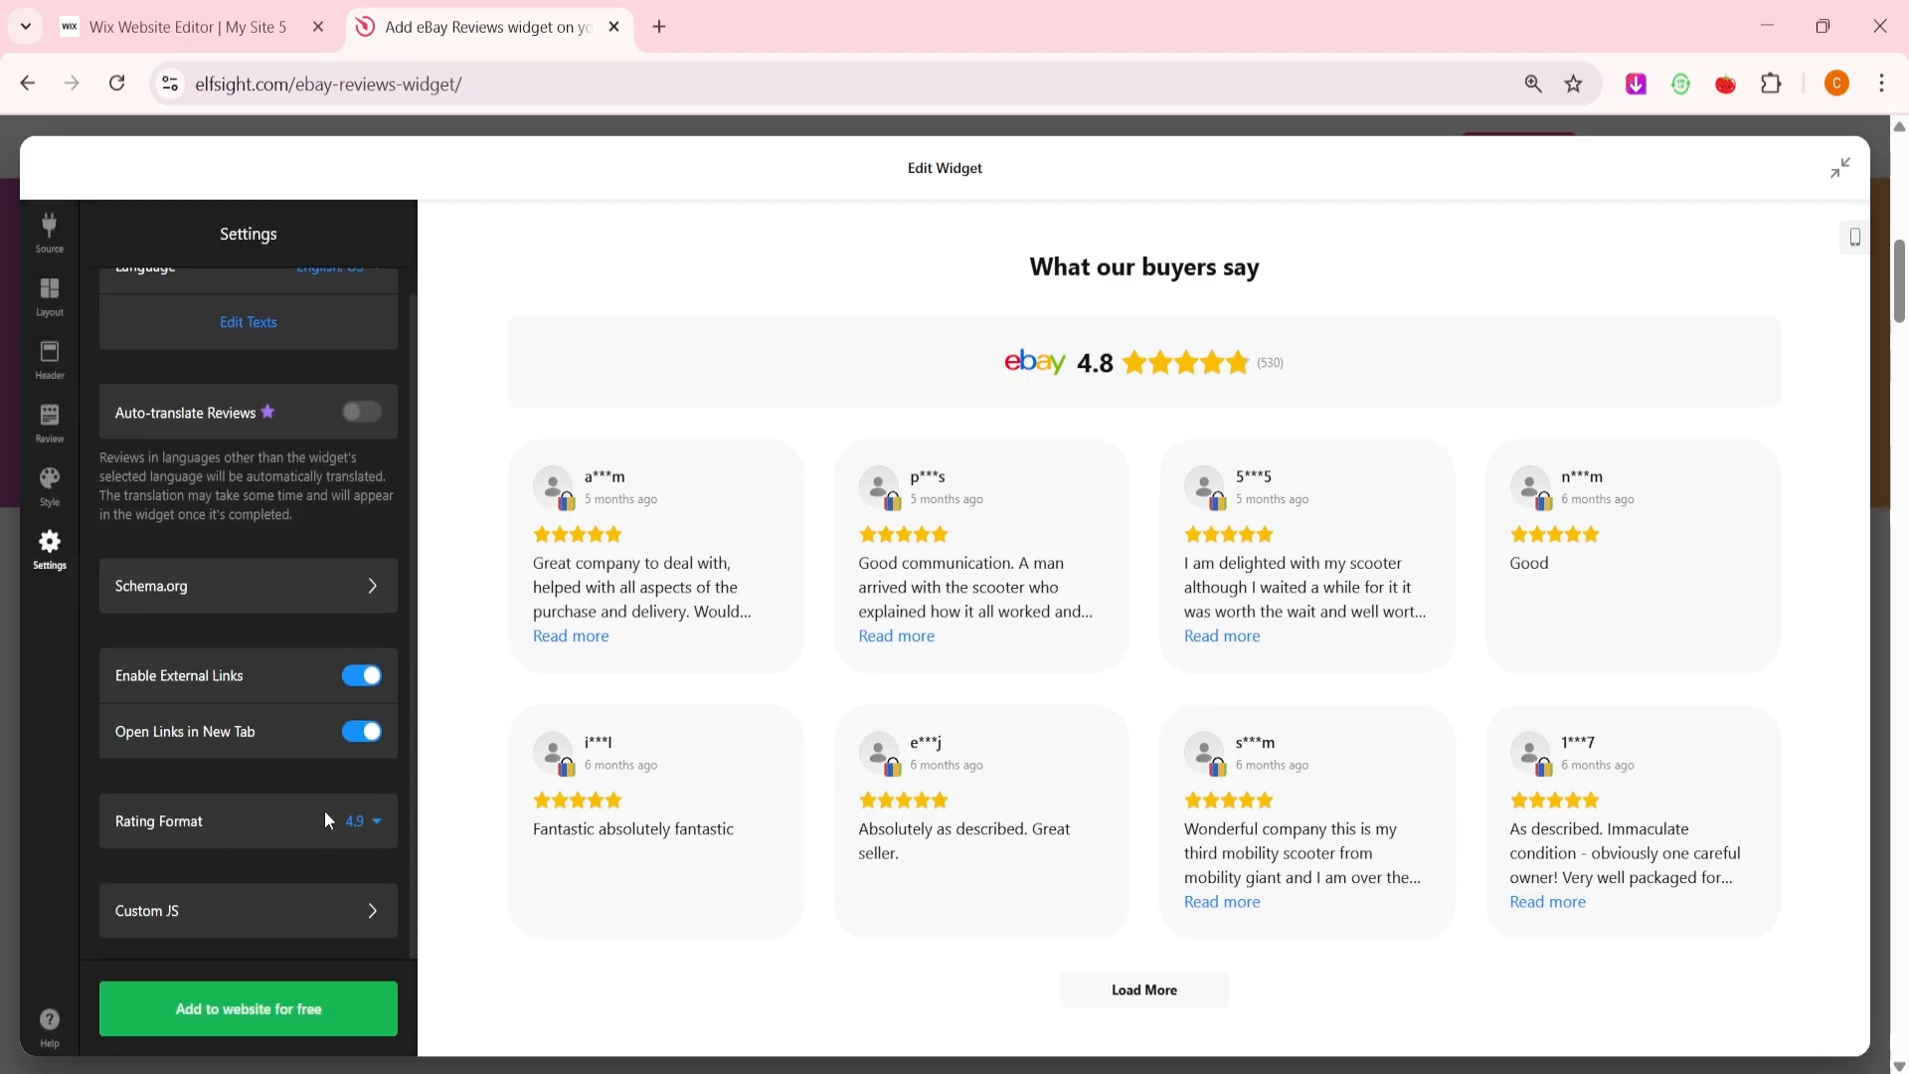
left_click(358, 822)
left_click(367, 903)
left_click(374, 823)
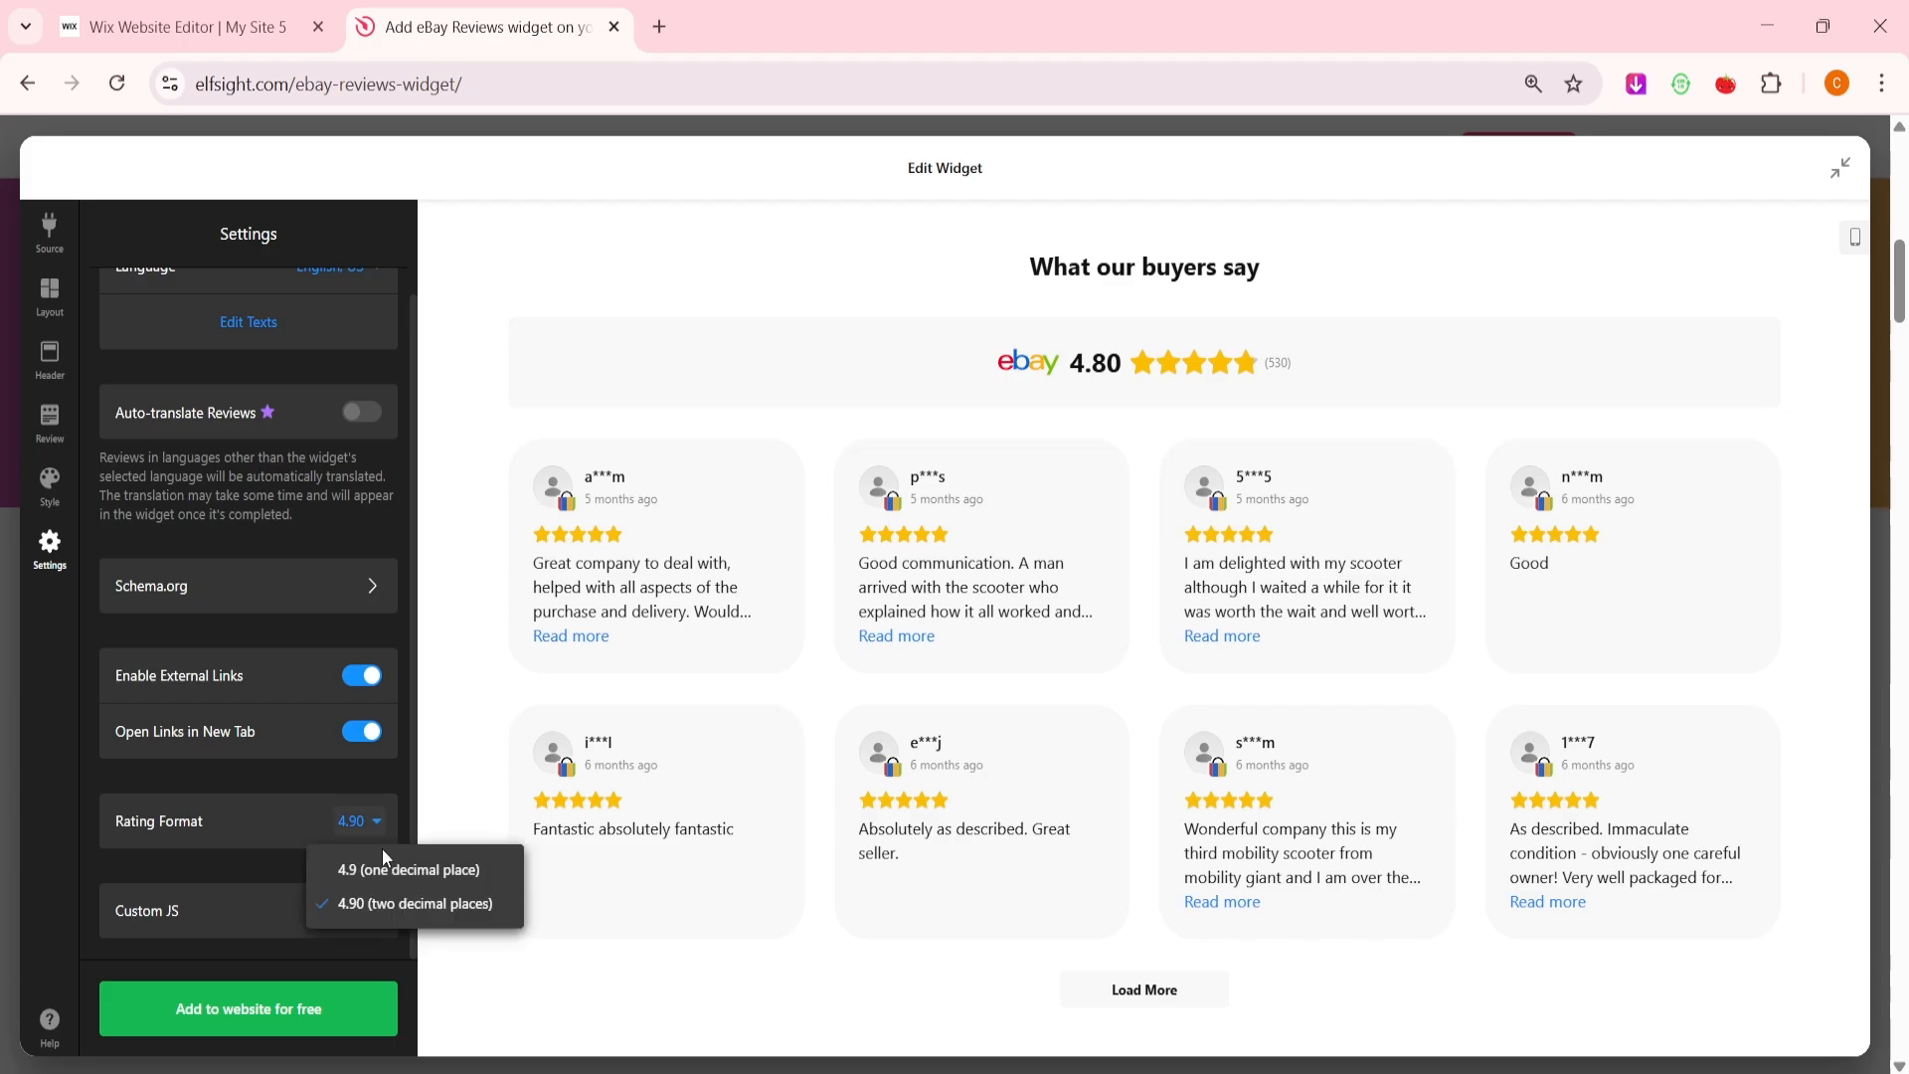
left_click(387, 865)
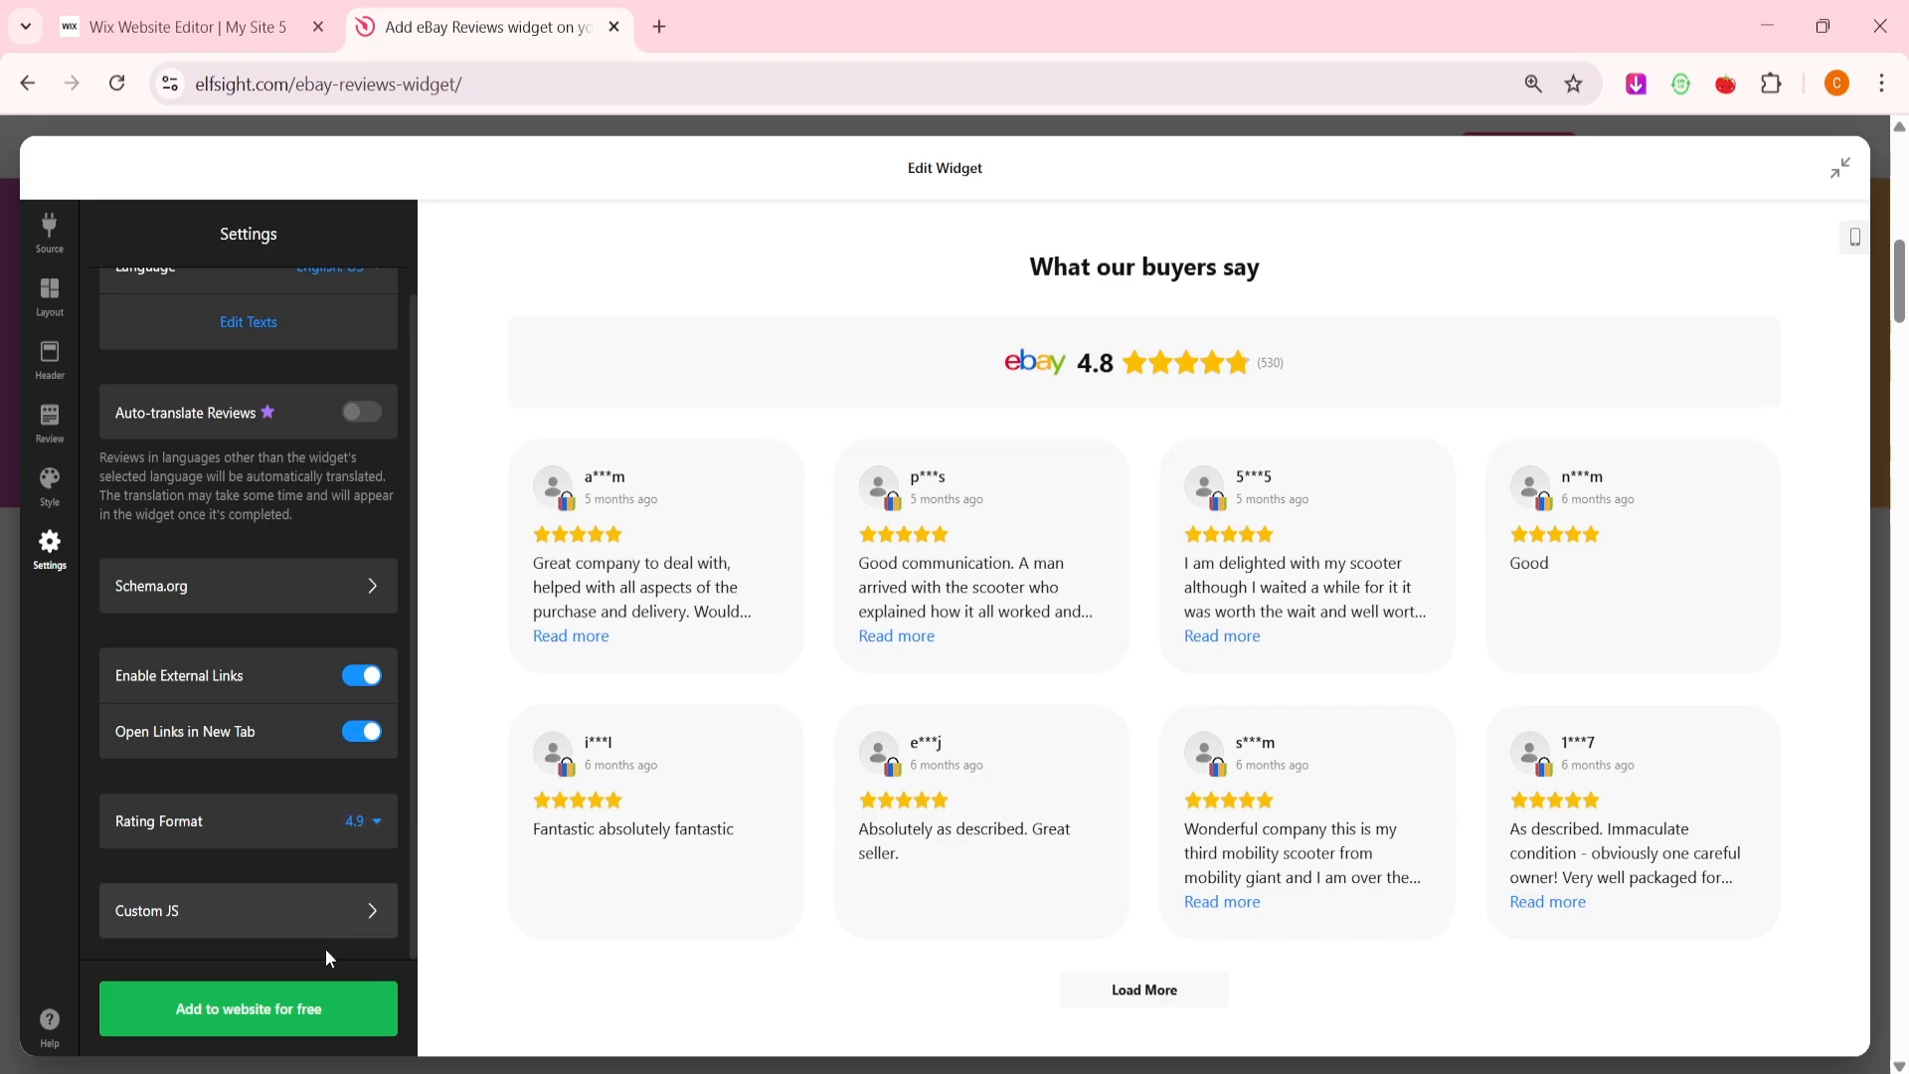
- Add the finished eBay Reviews widget to the website for free and publish it
left_click(308, 1029)
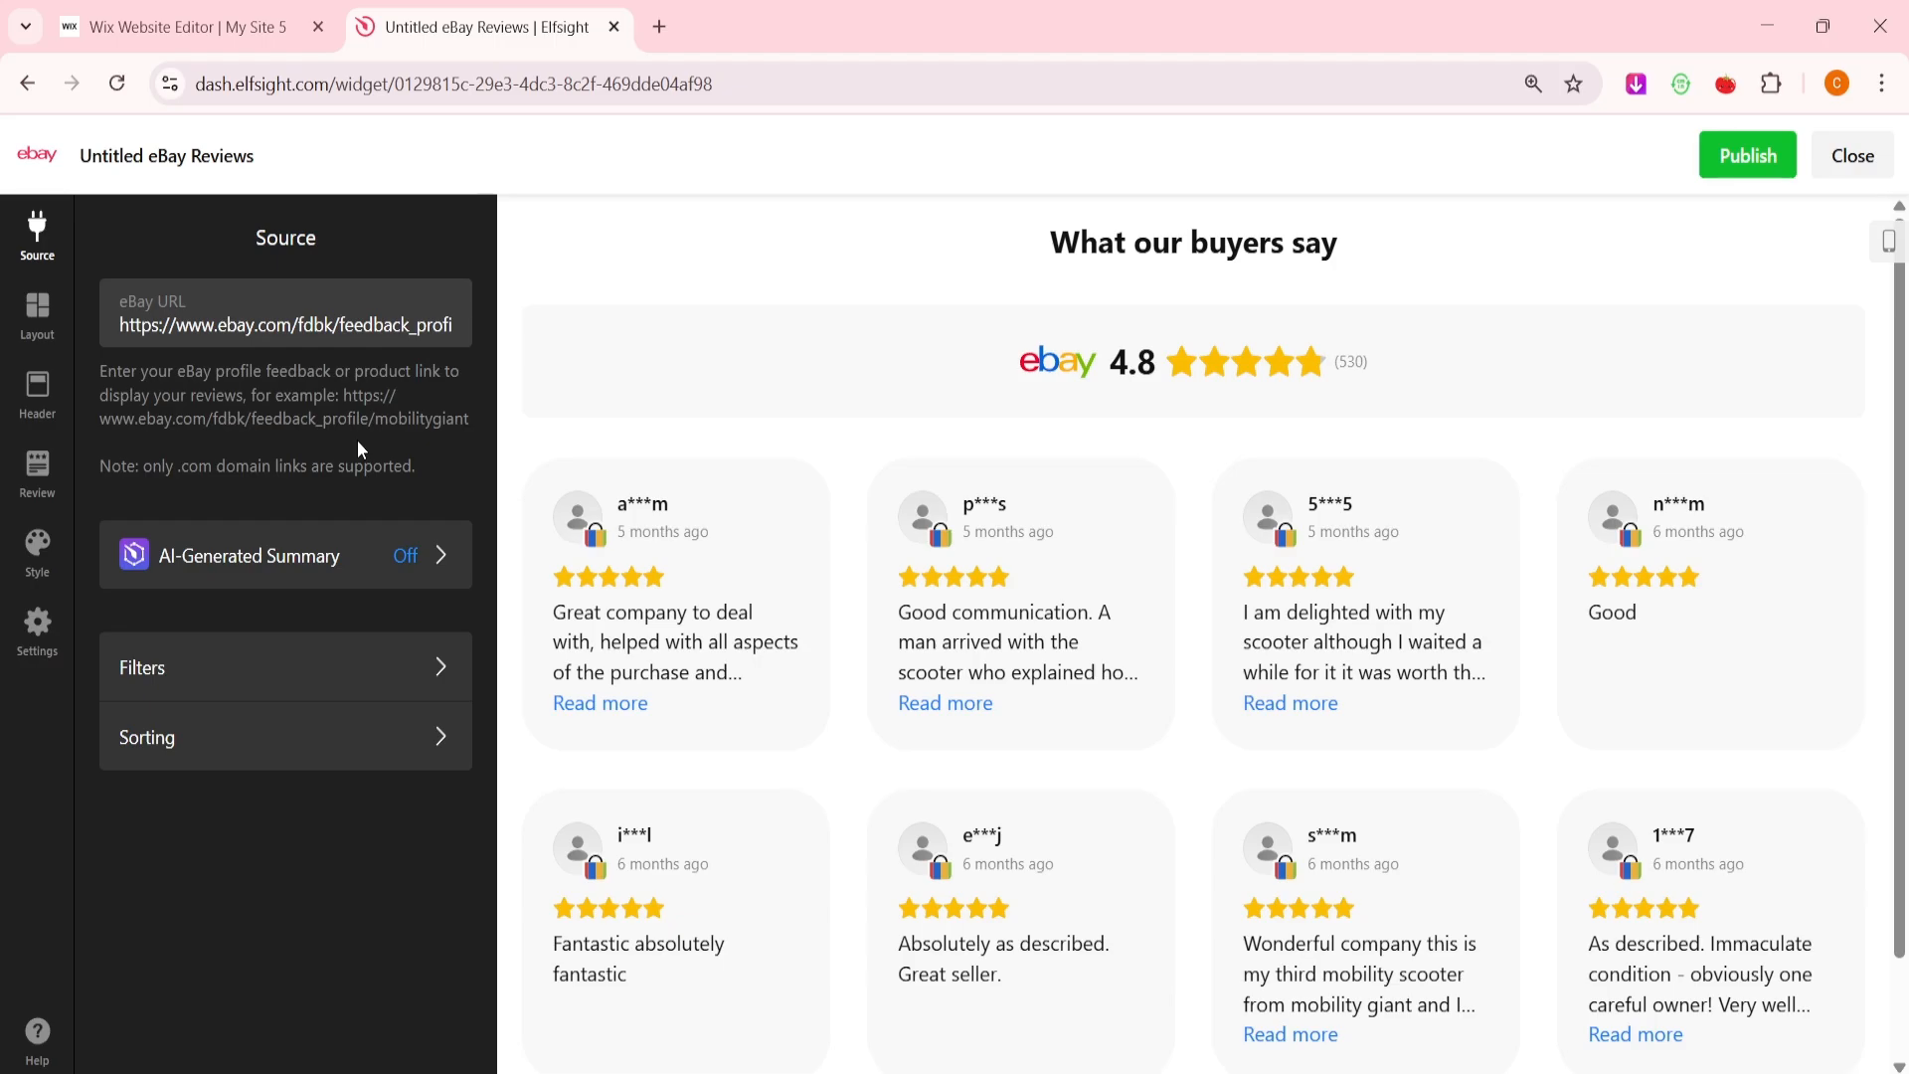
left_click(1757, 159)
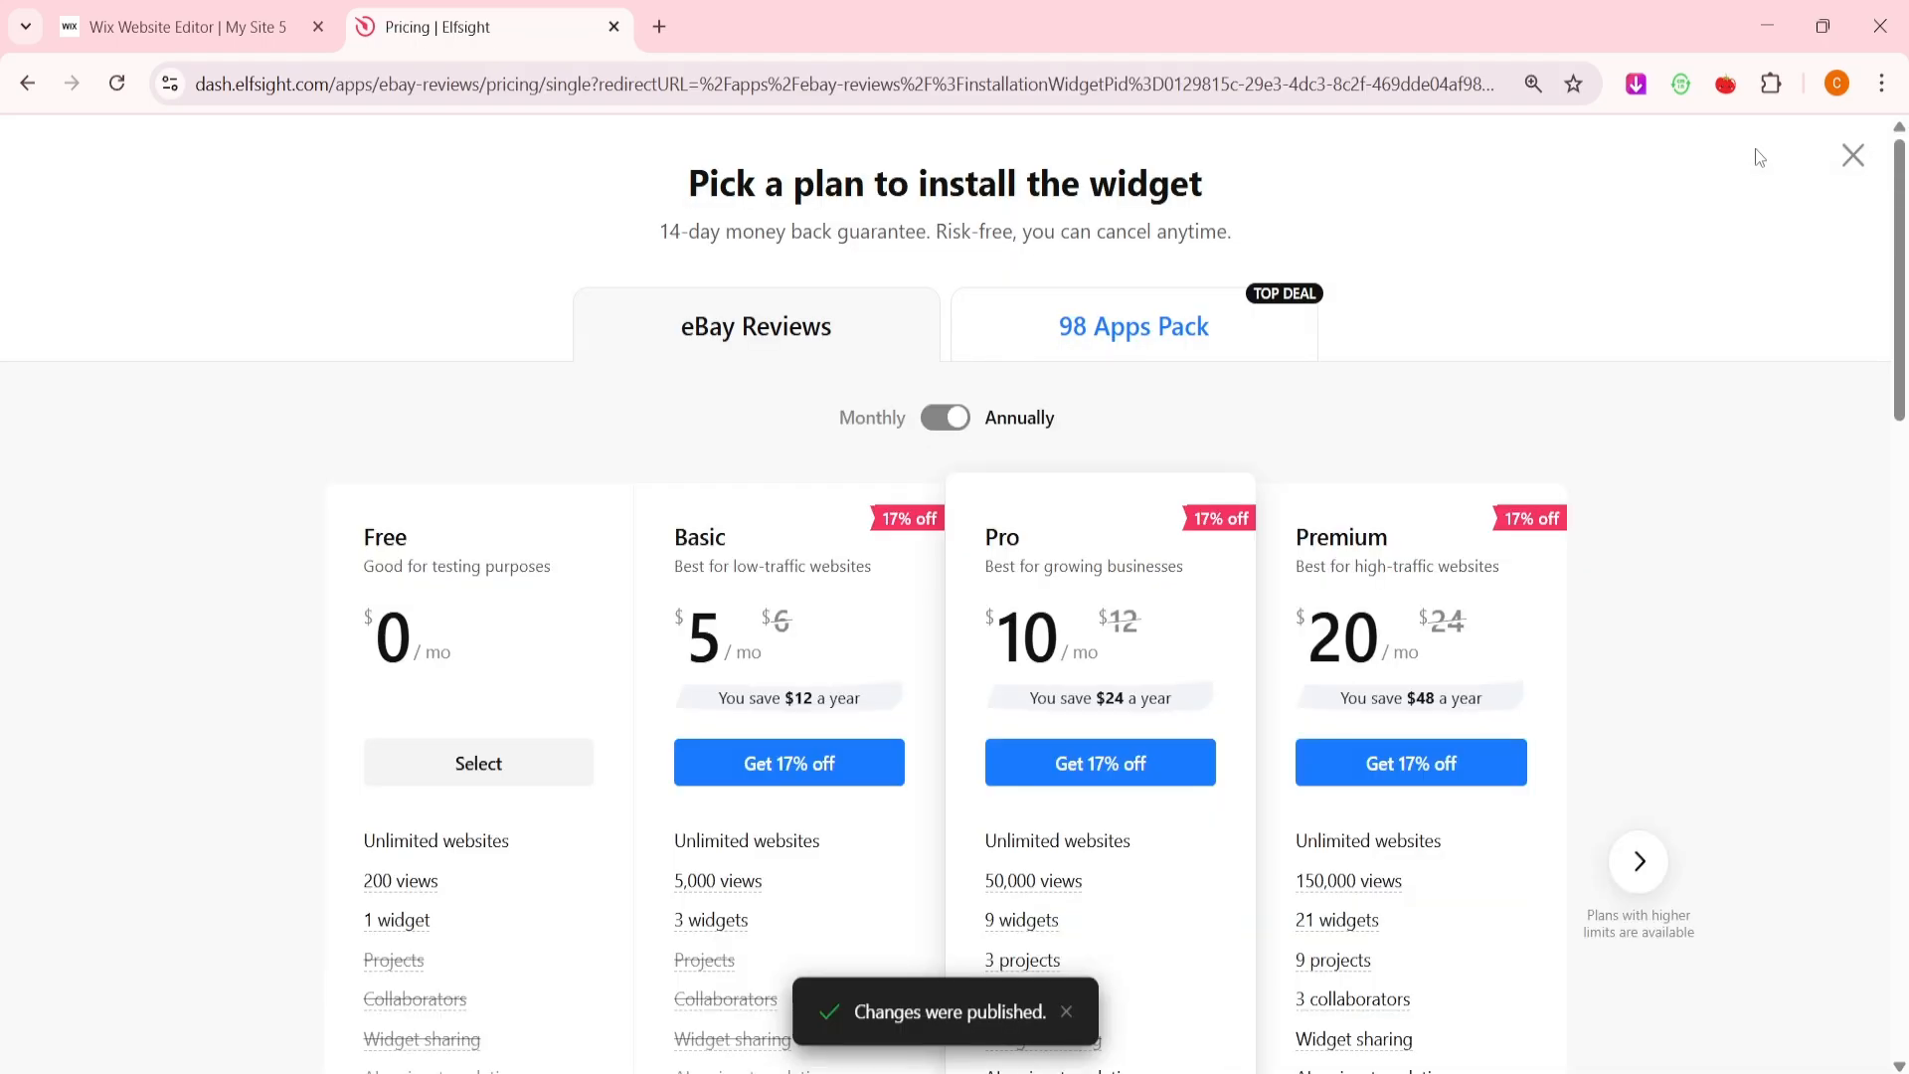
- Choose the Free plan and copy the widget's embed code
scroll(1385, 457, "down", 3)
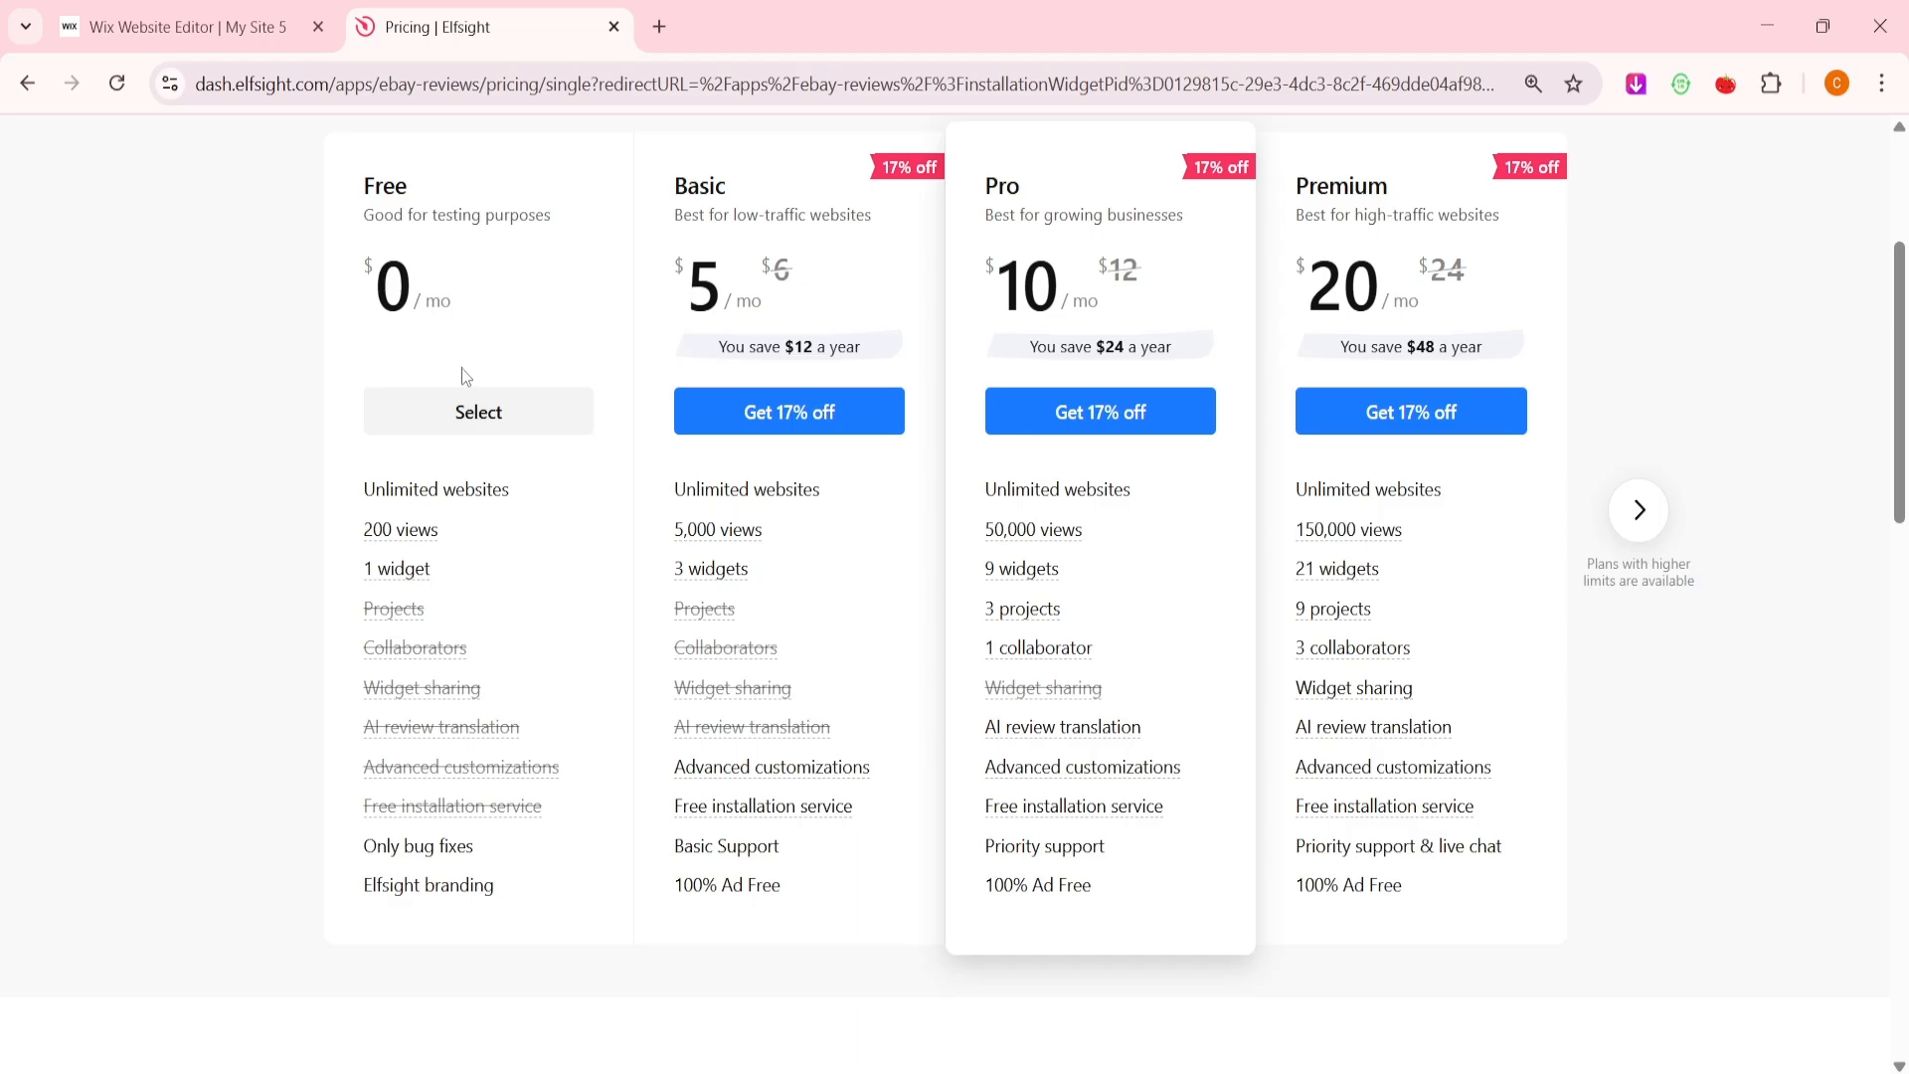
left_click(495, 415)
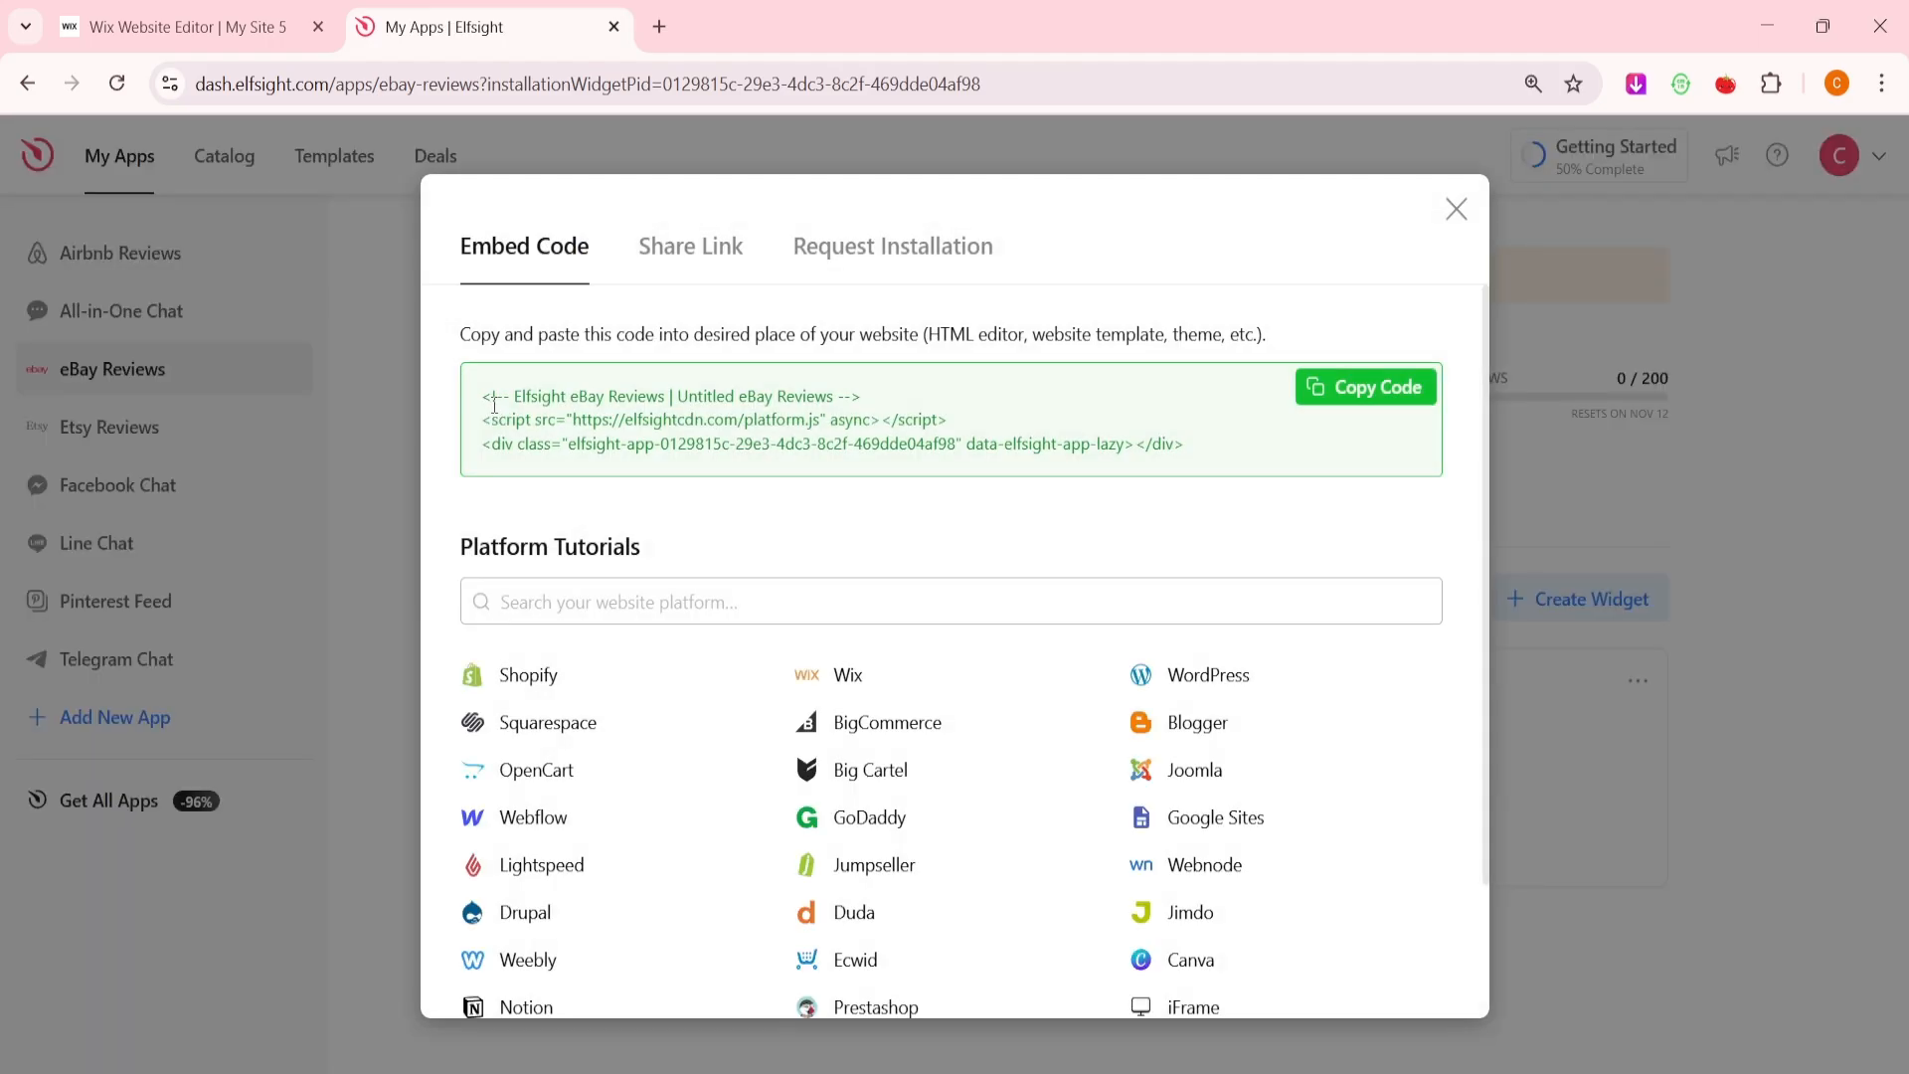
left_click(1370, 396)
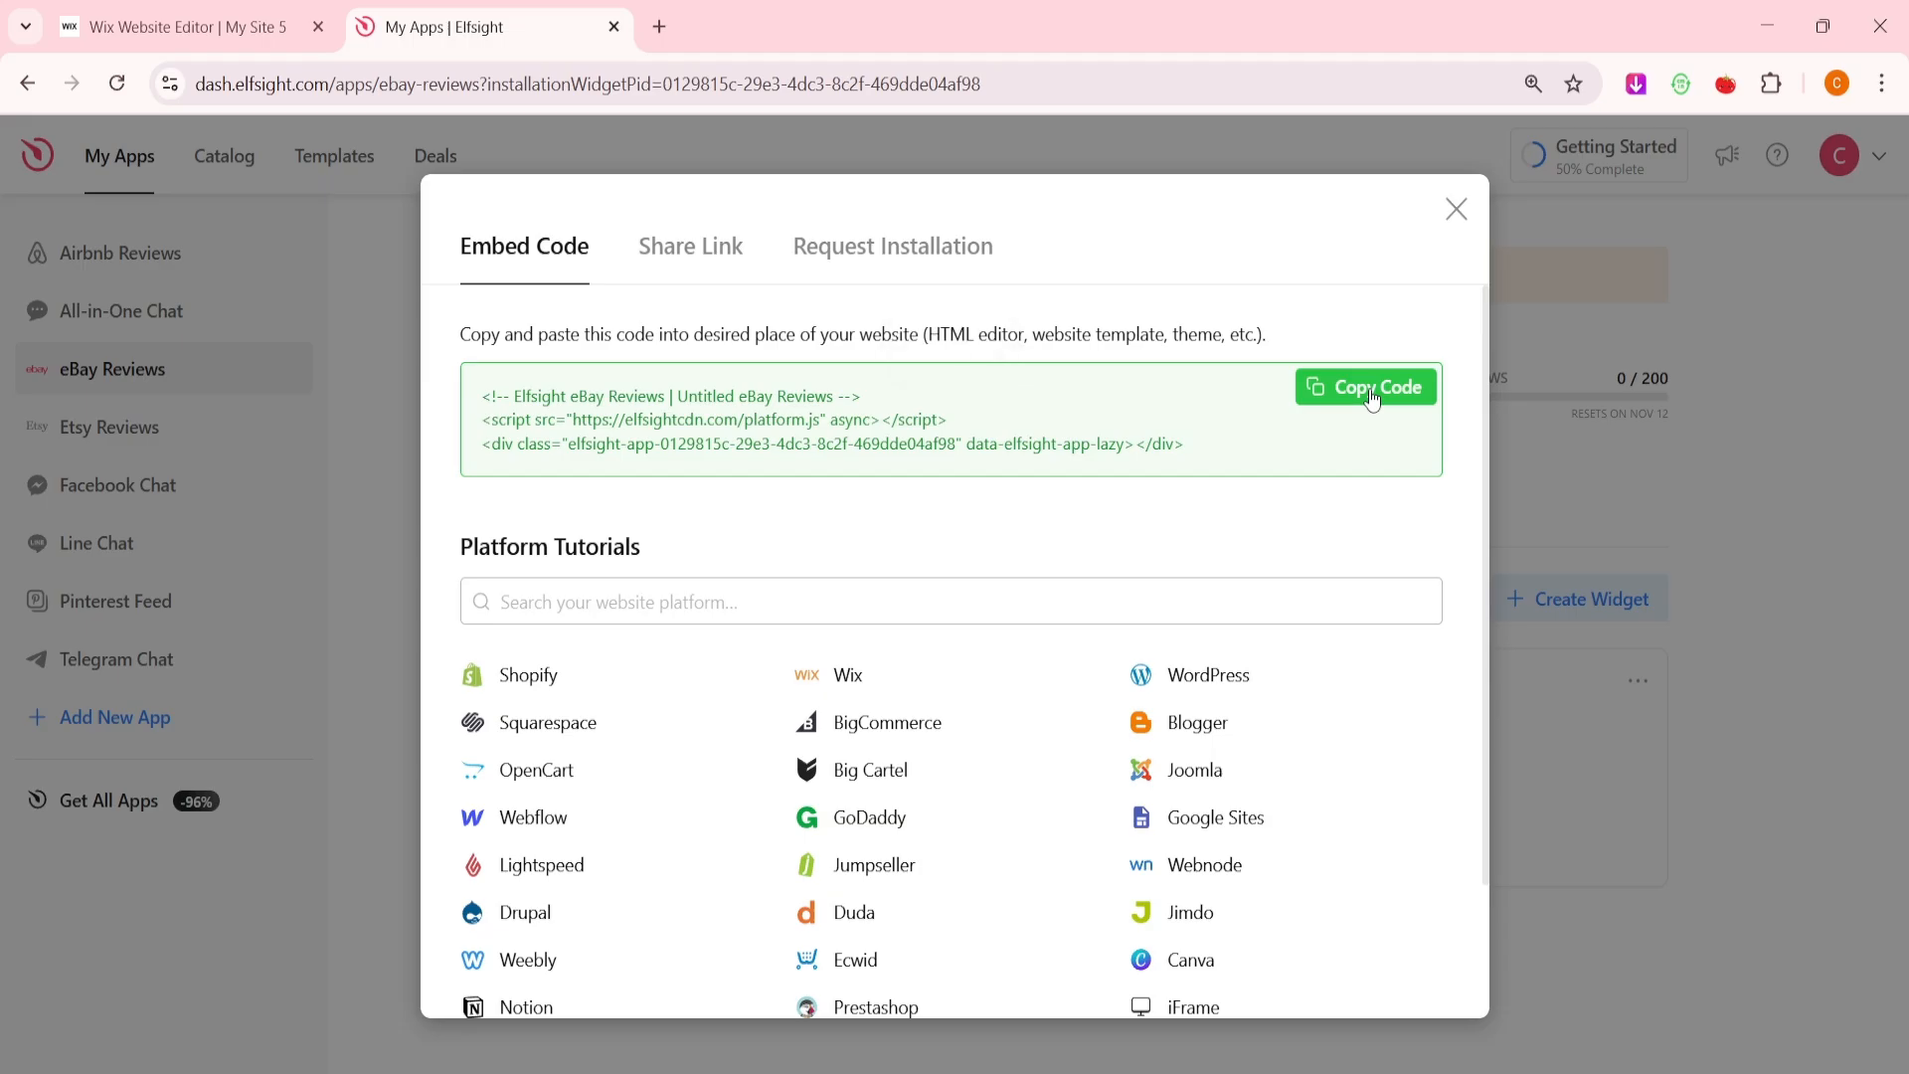
- Switch to the Wix editor and add a blank section above New Drops on the Home page
left_click(188, 27)
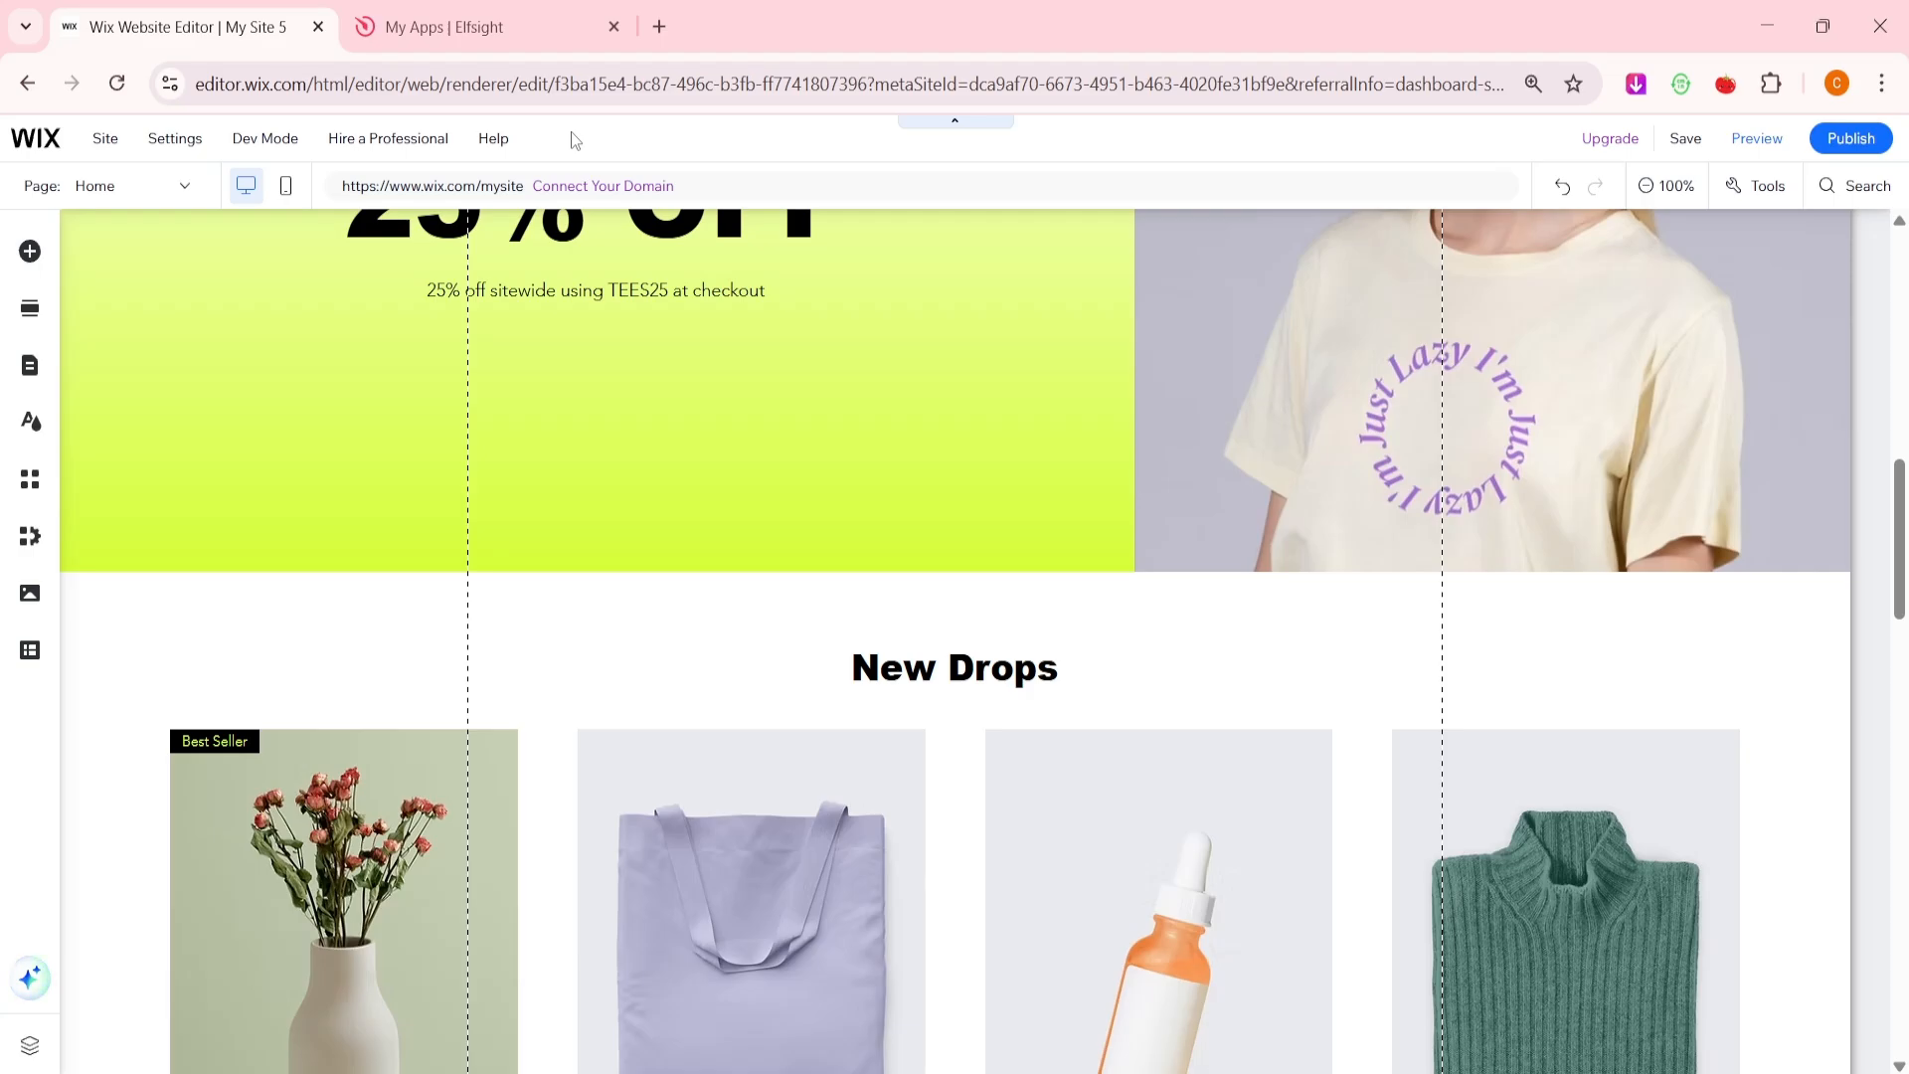
left_click(179, 187)
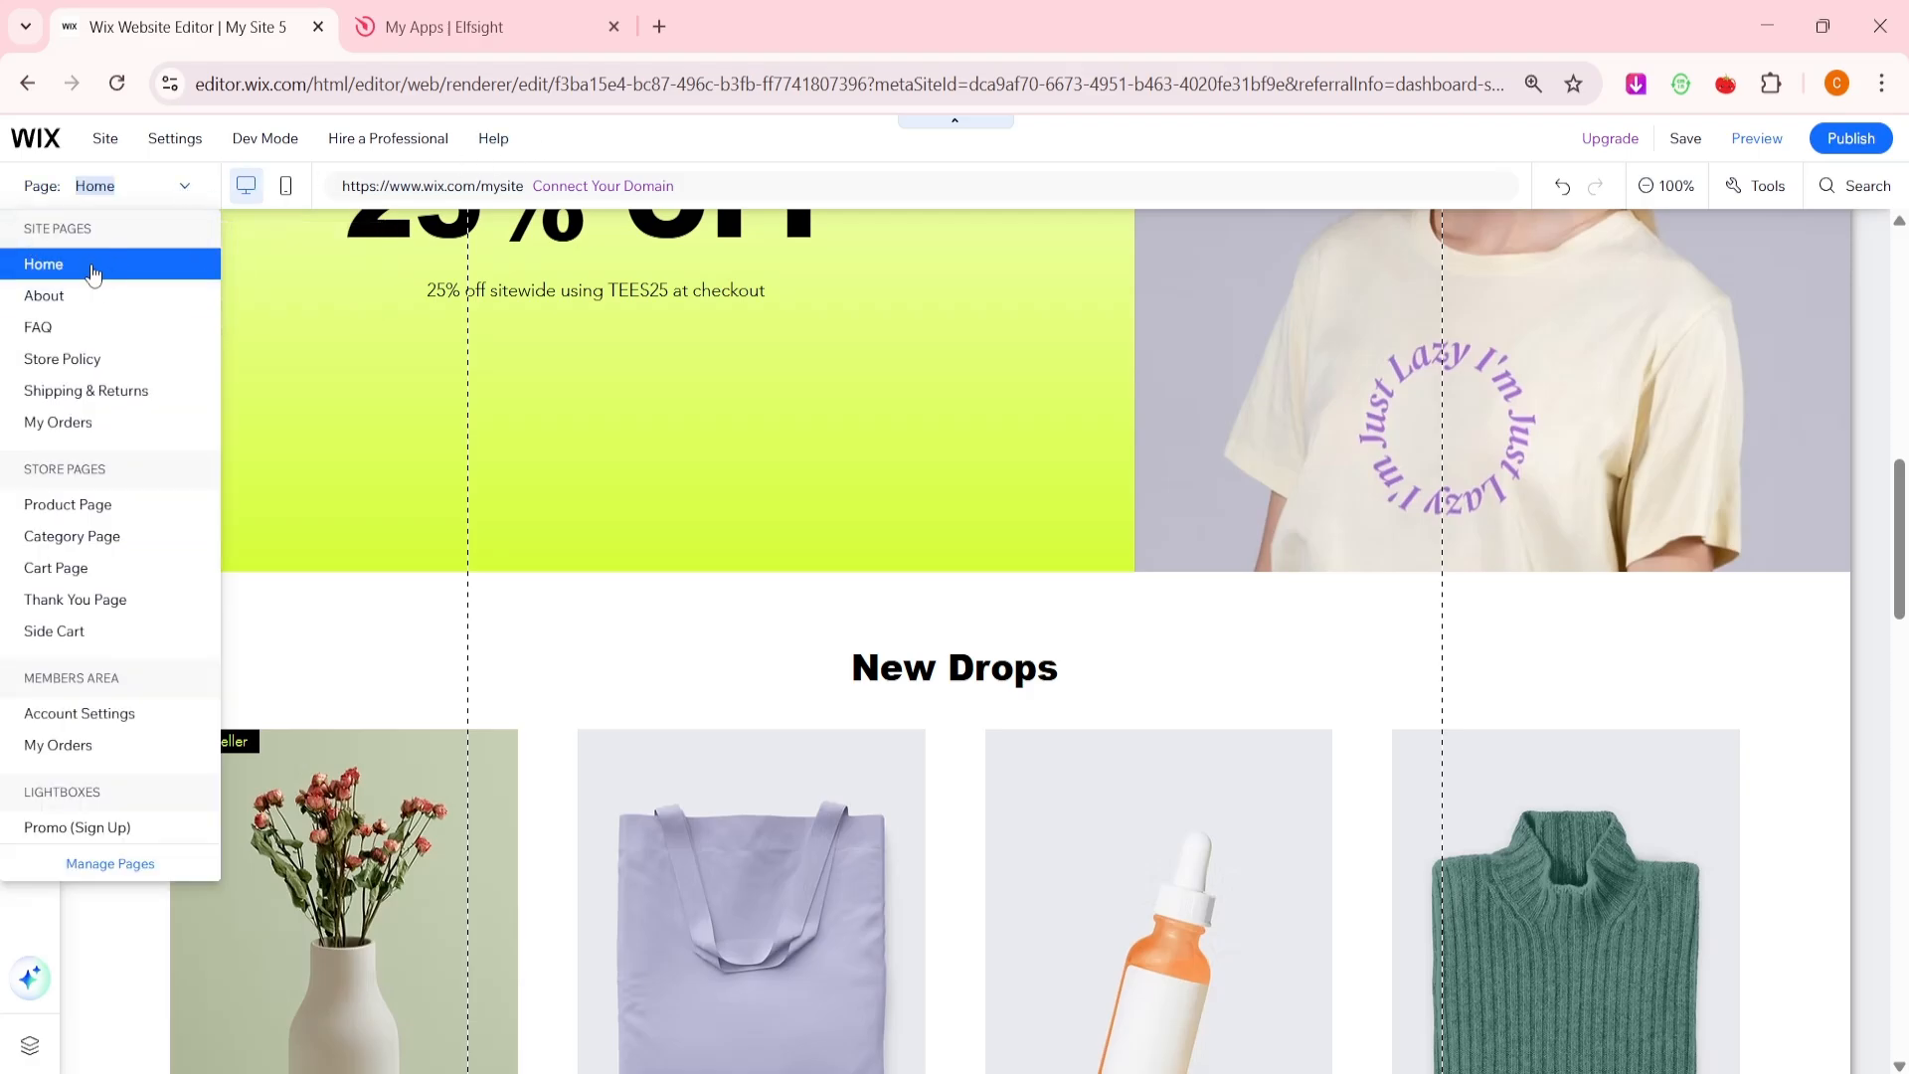
left_click(621, 148)
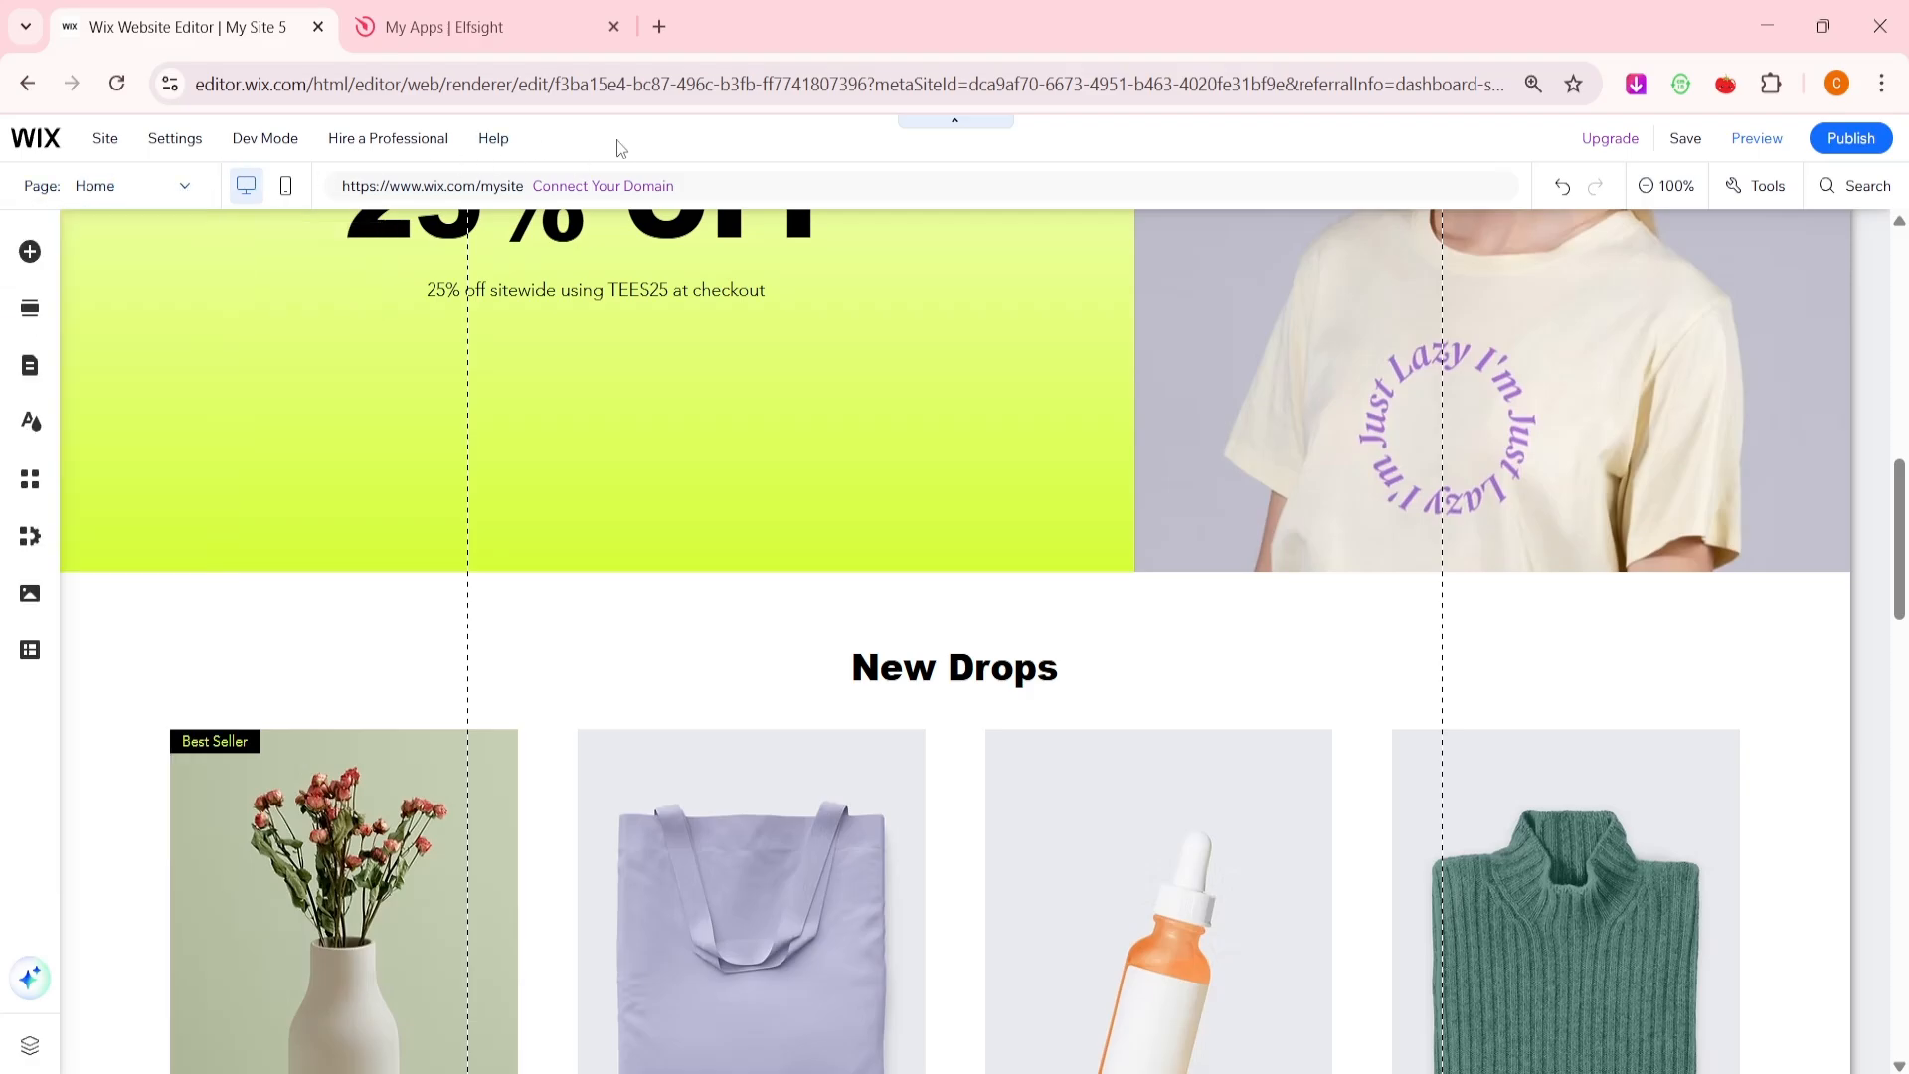
mouse_move(884, 574)
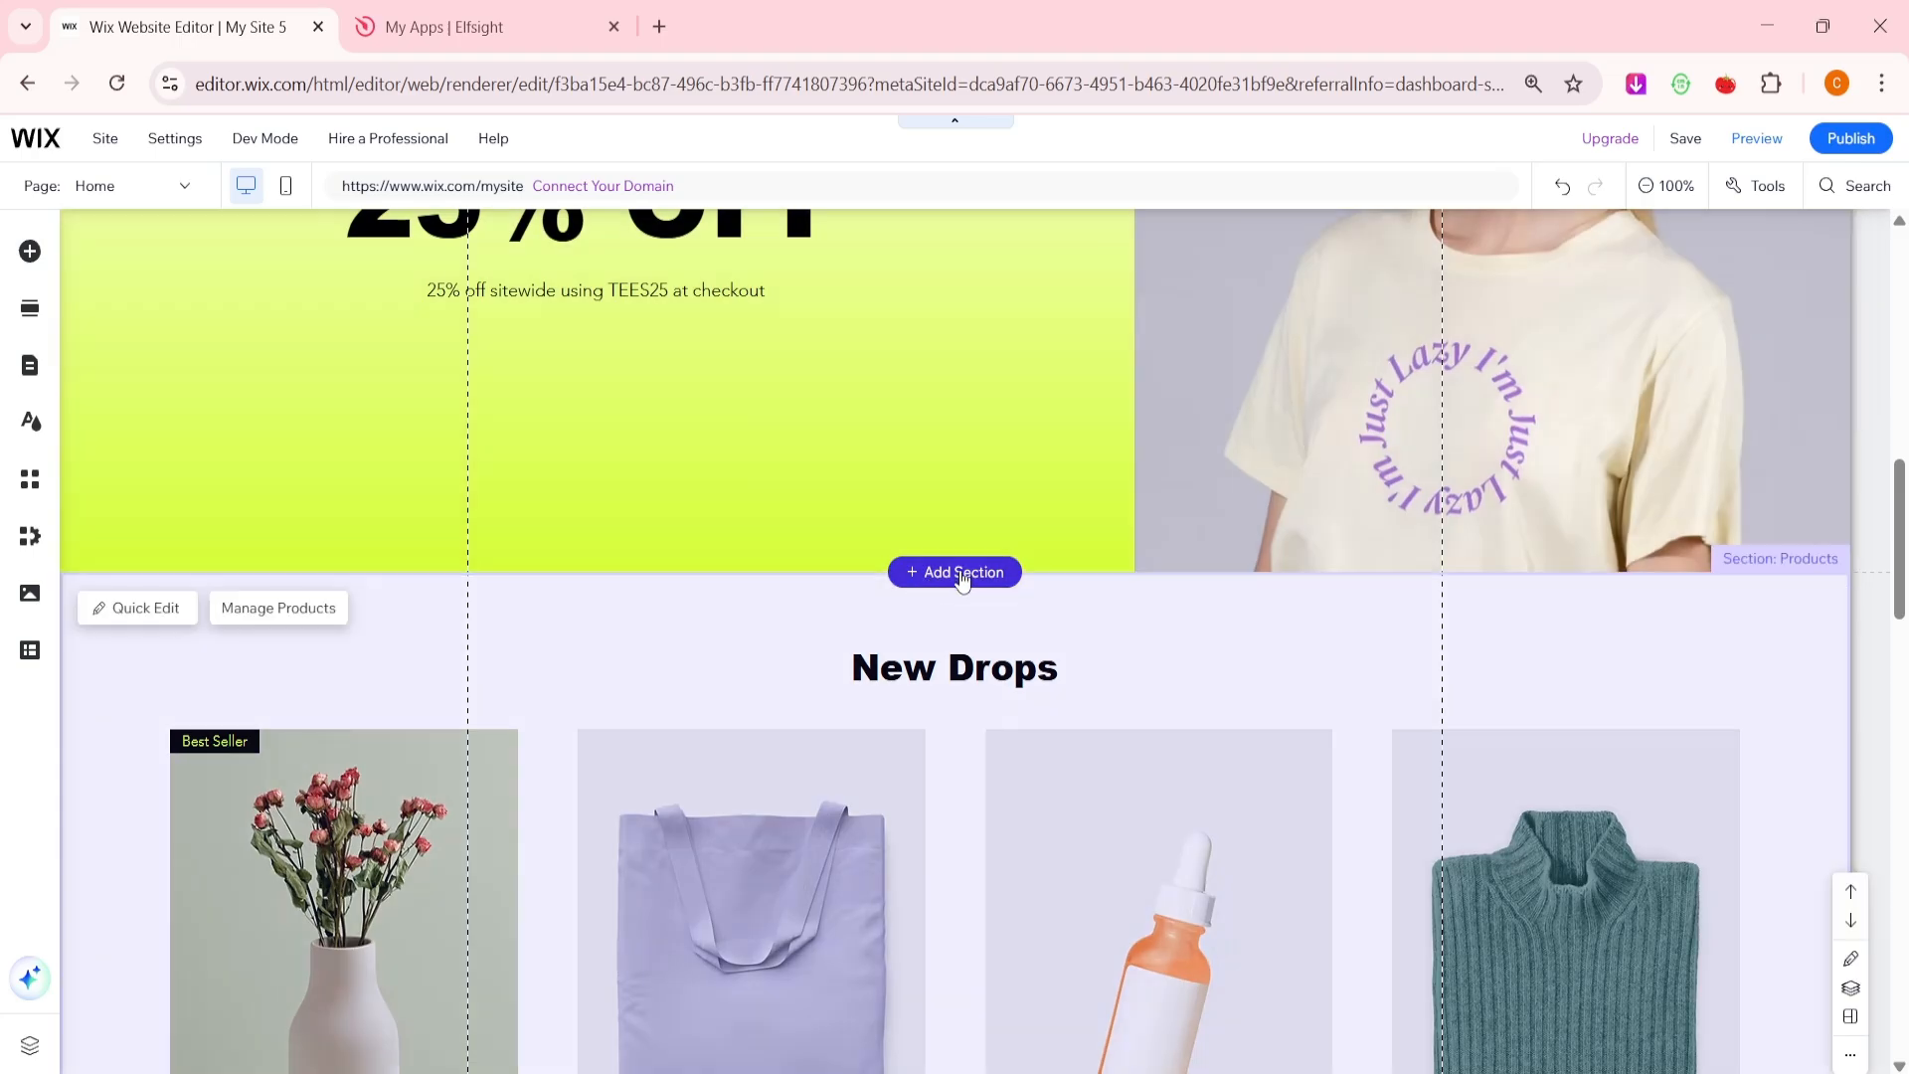
left_click(961, 574)
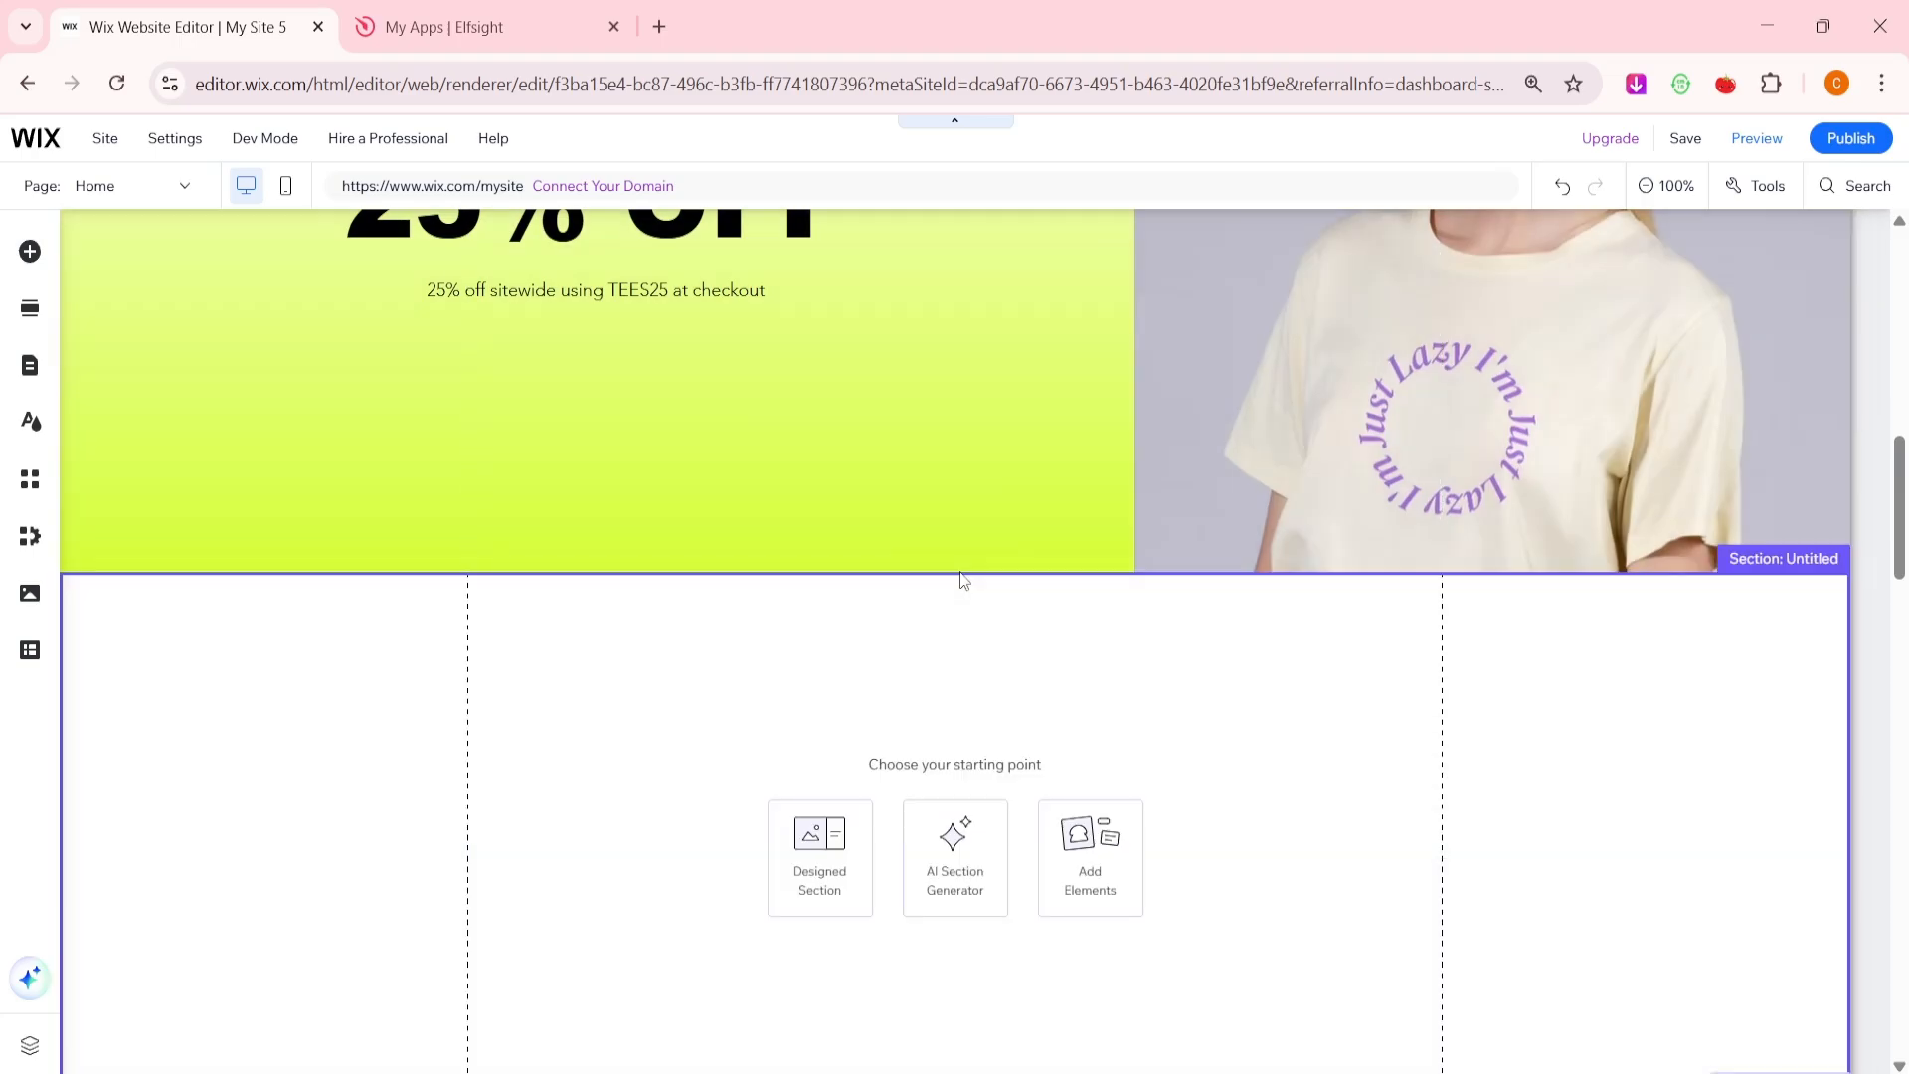
- Add an Embed HTML element to the new section and apply the copied Elfsight widget code in it
left_click(1101, 875)
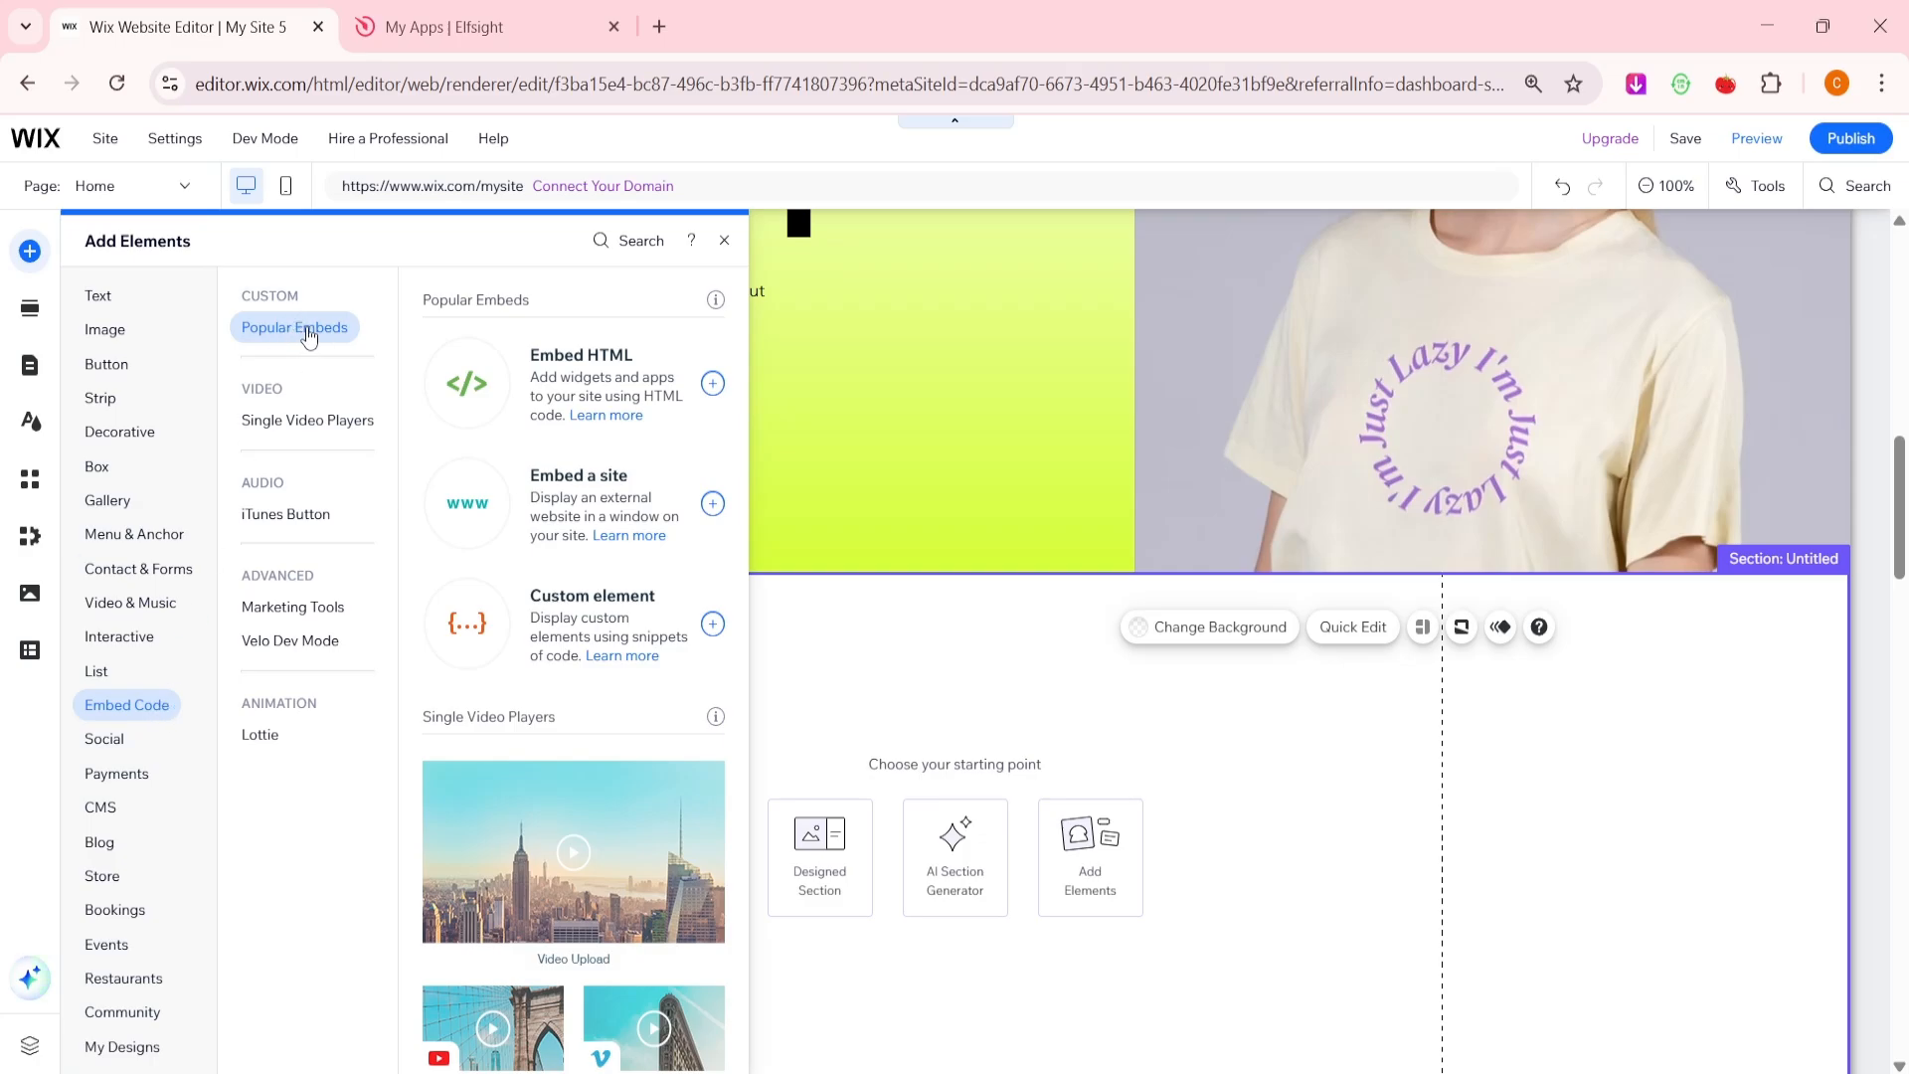
left_click(603, 376)
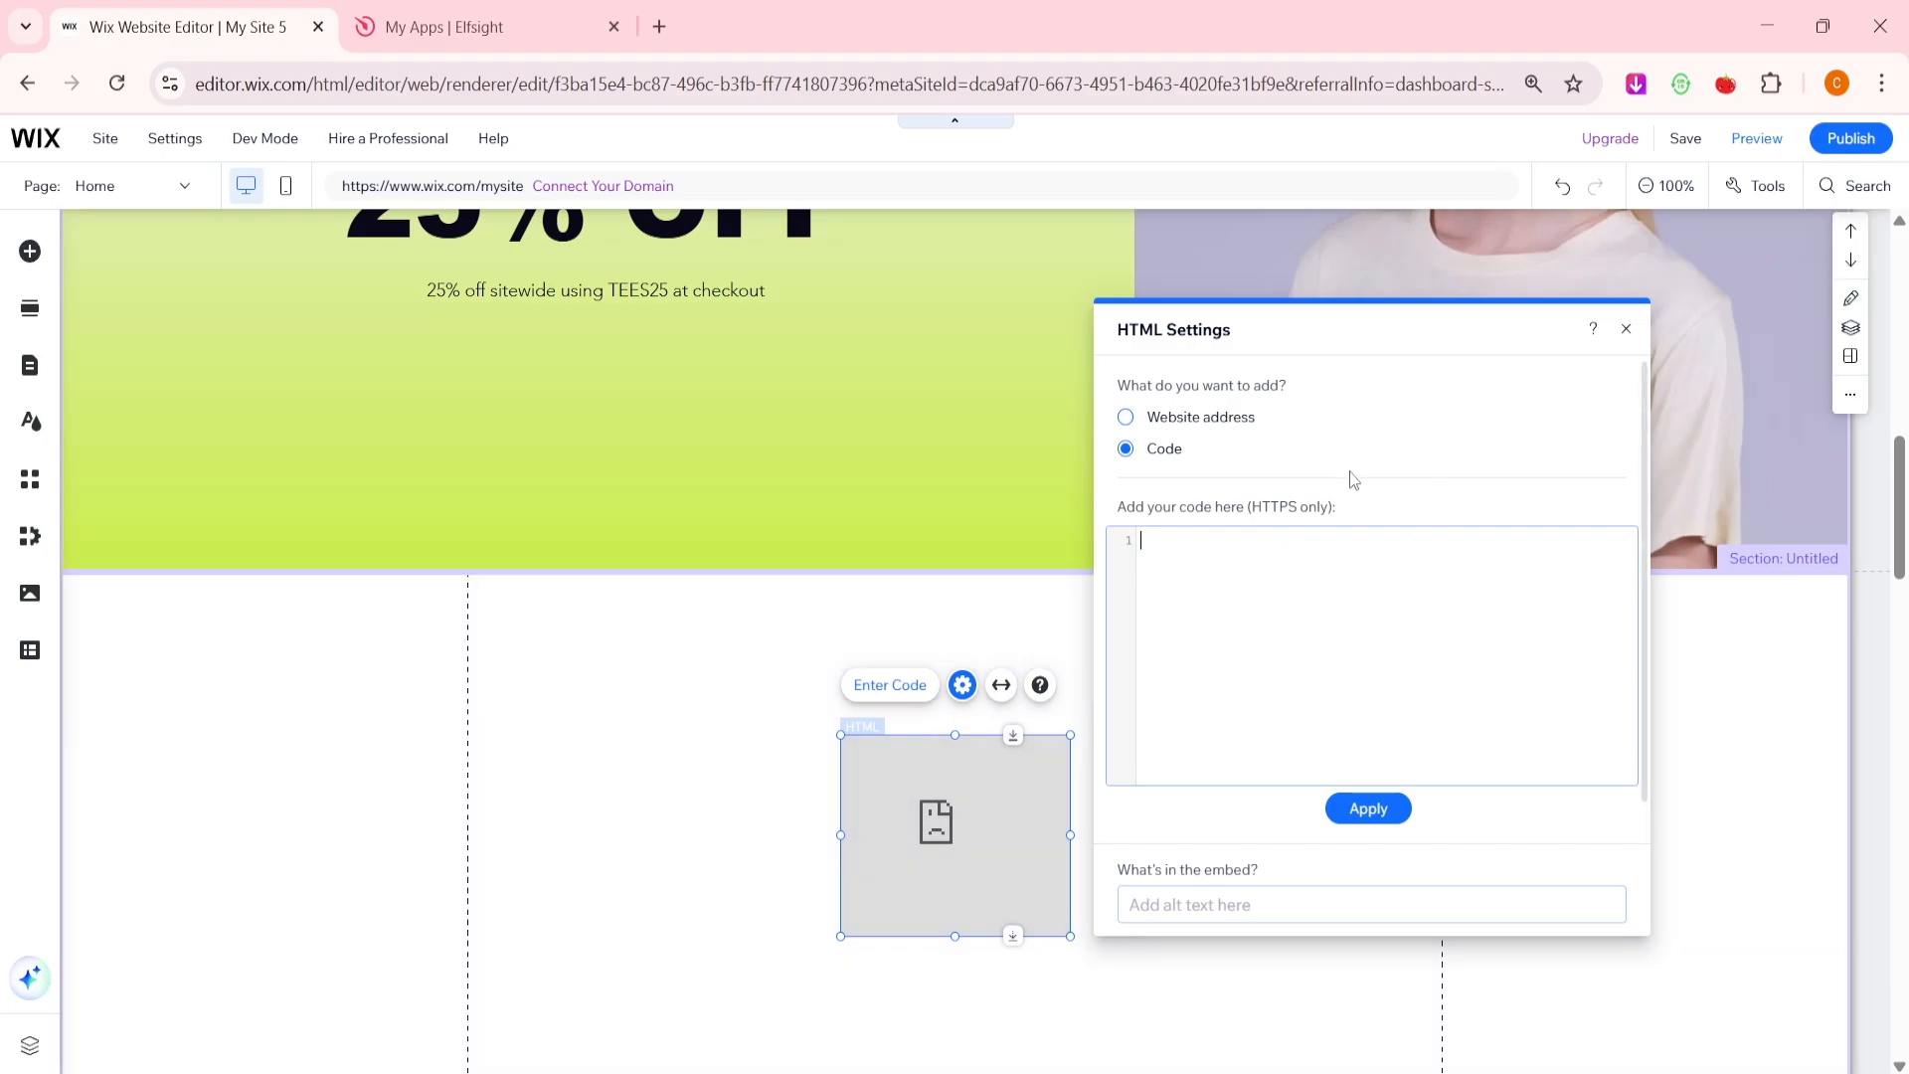
right_click(1258, 566)
left_click(1360, 718)
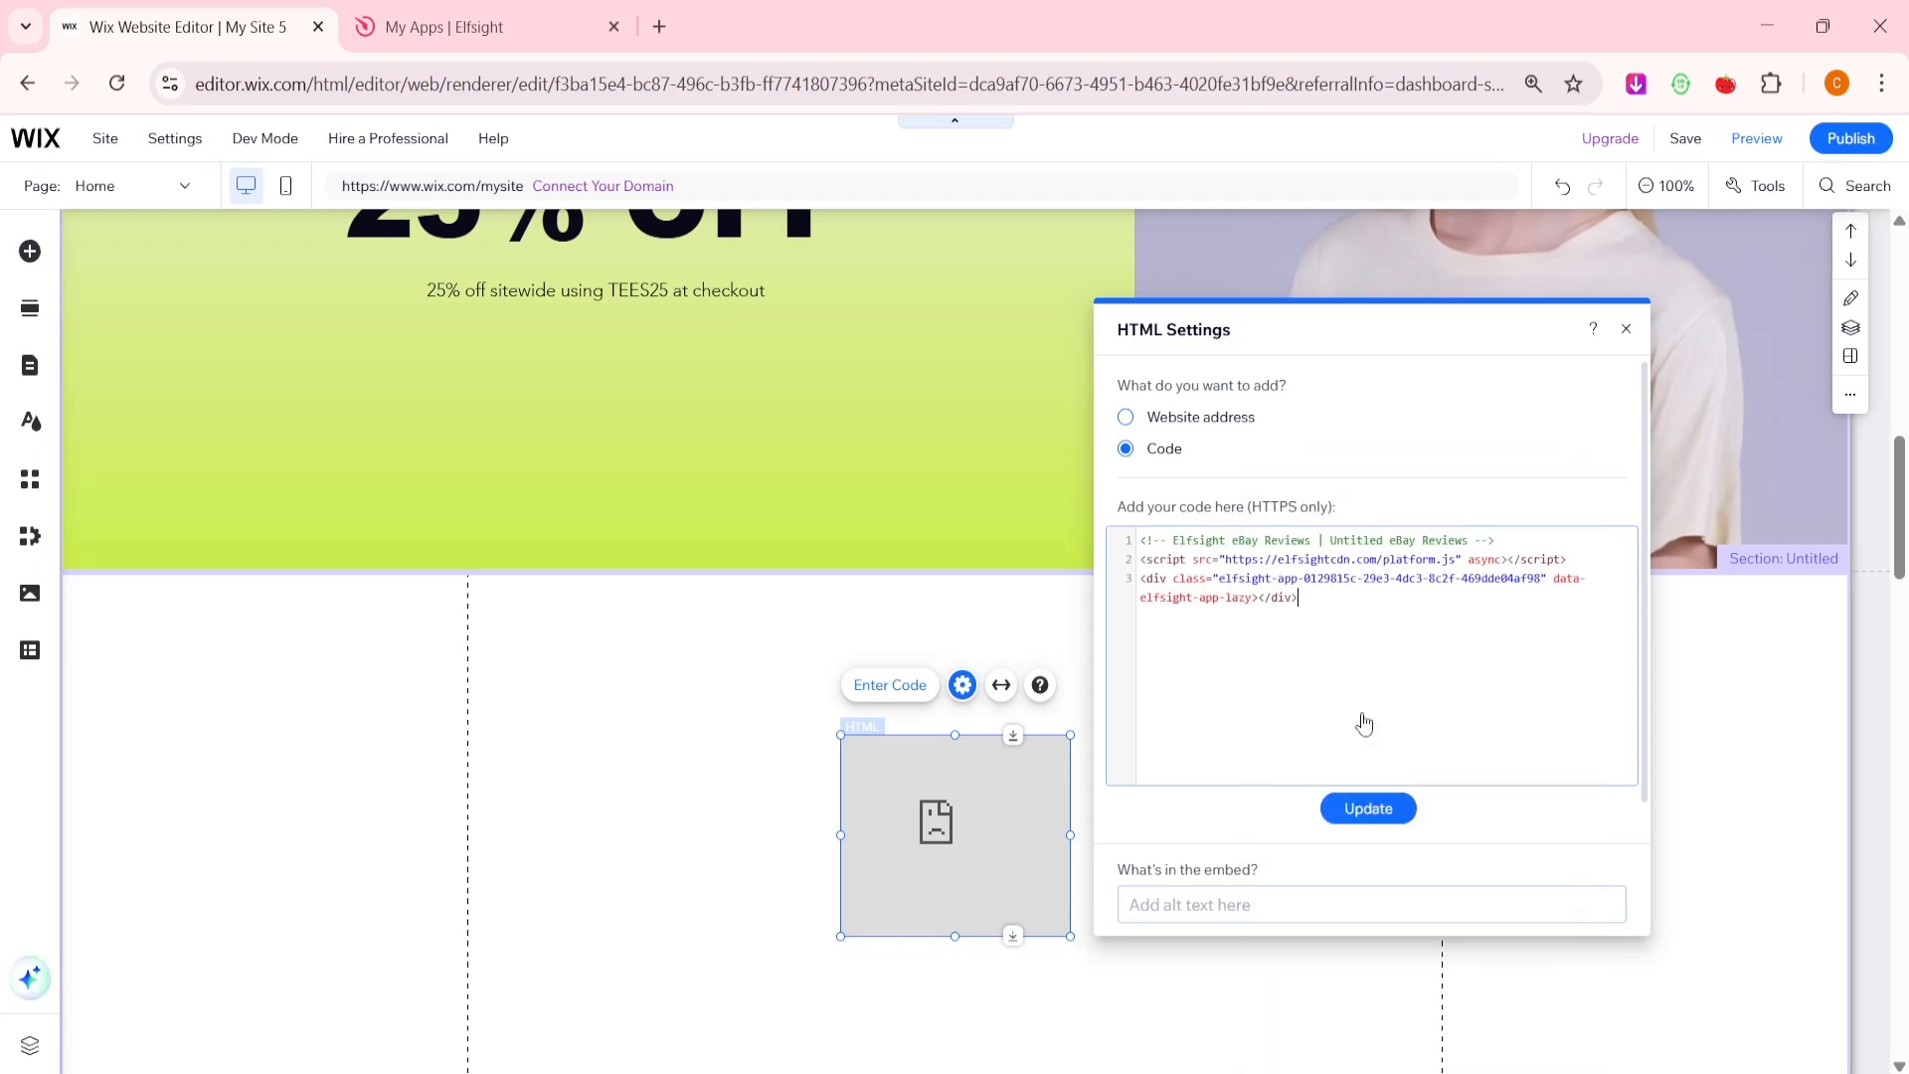
left_click(1370, 810)
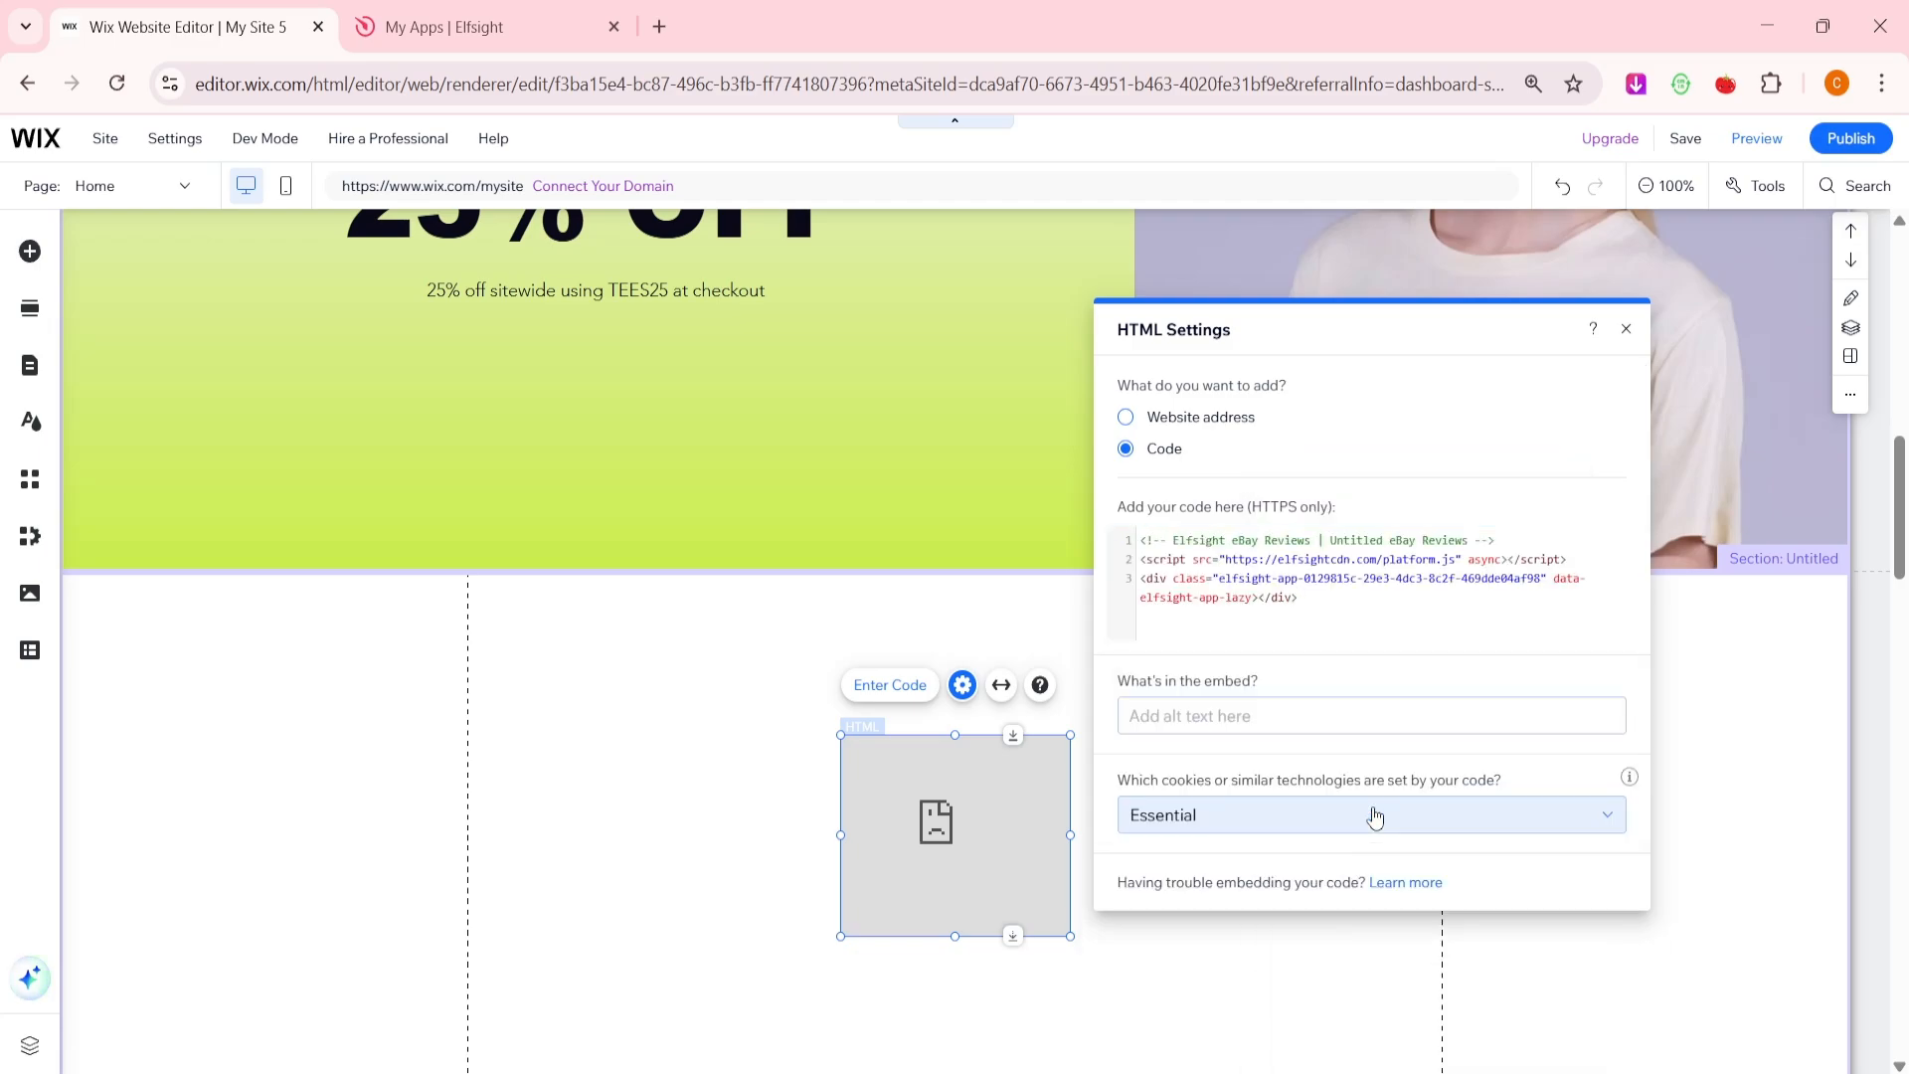
left_click(1627, 330)
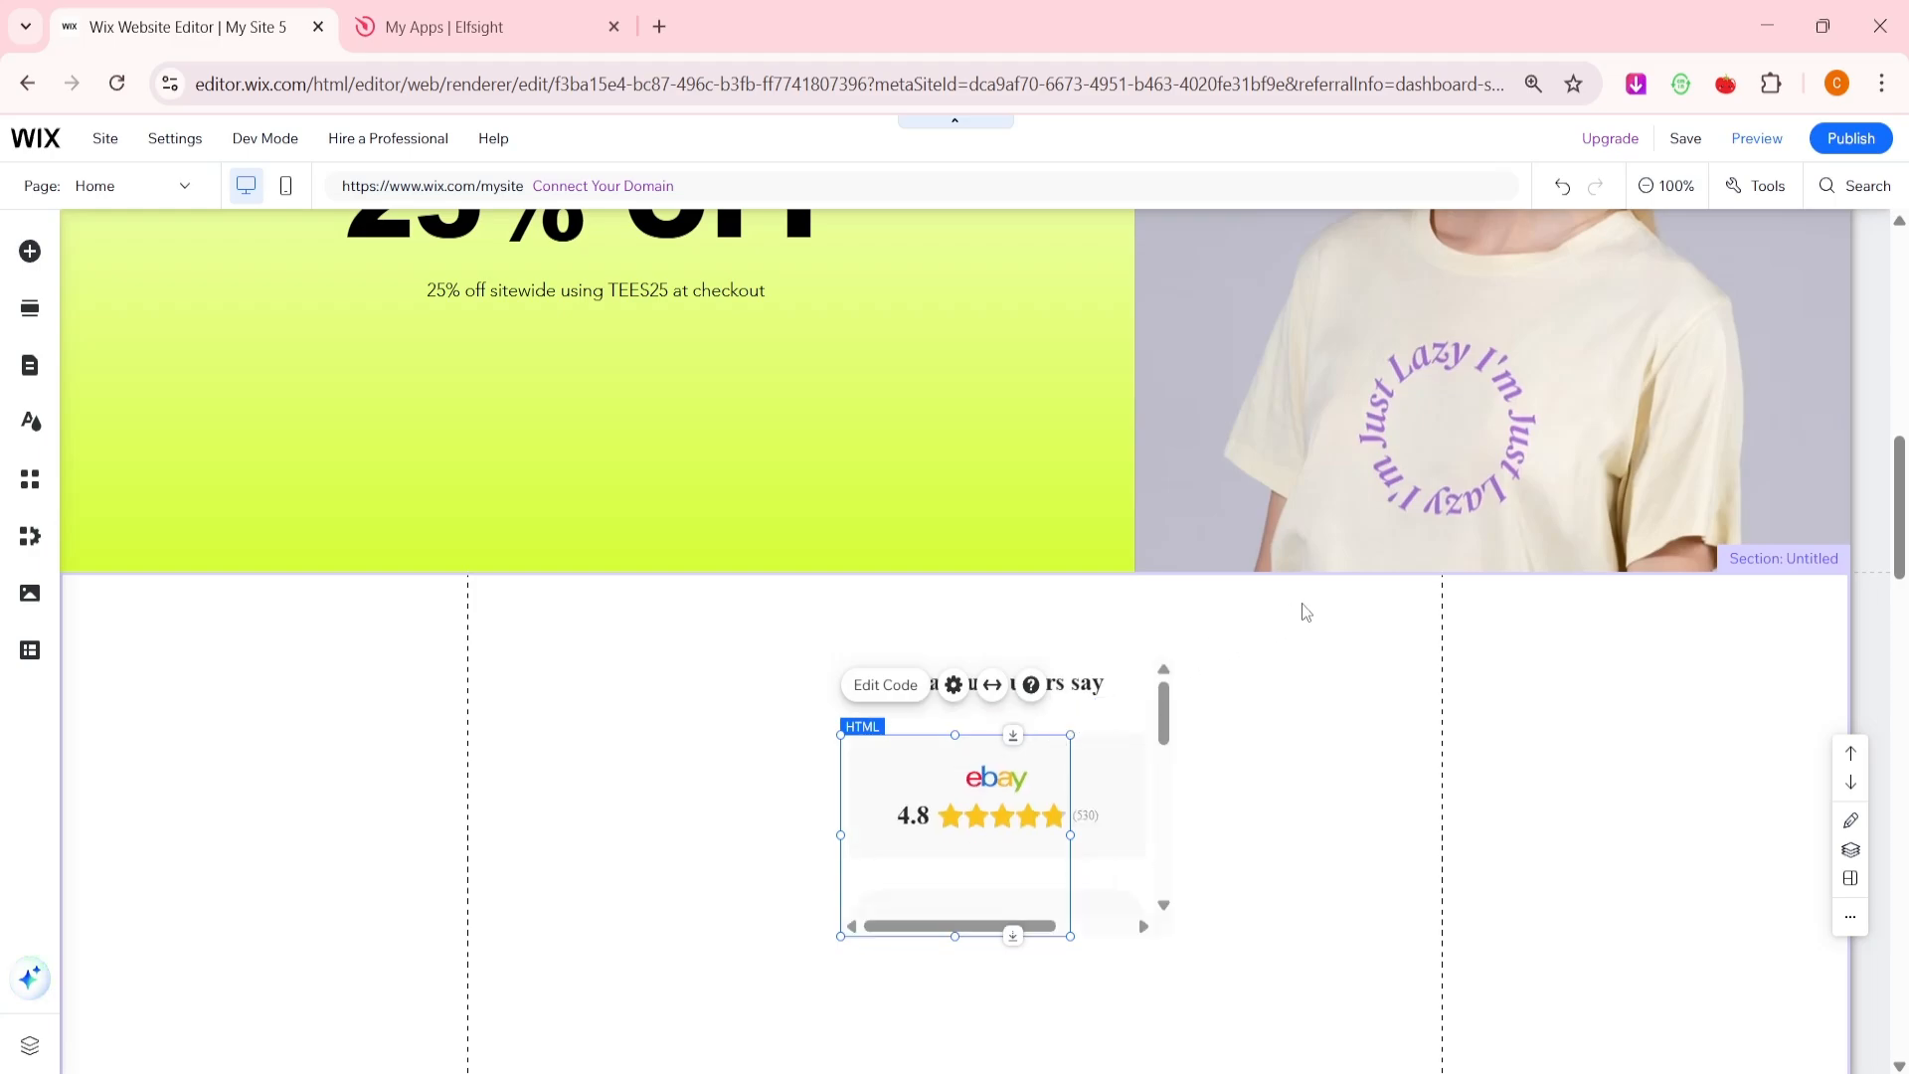
- Enlarge the embedded reviews widget and extend the section's height so that two rows of four review cards fit
left_click_drag(840, 926, 518, 1016)
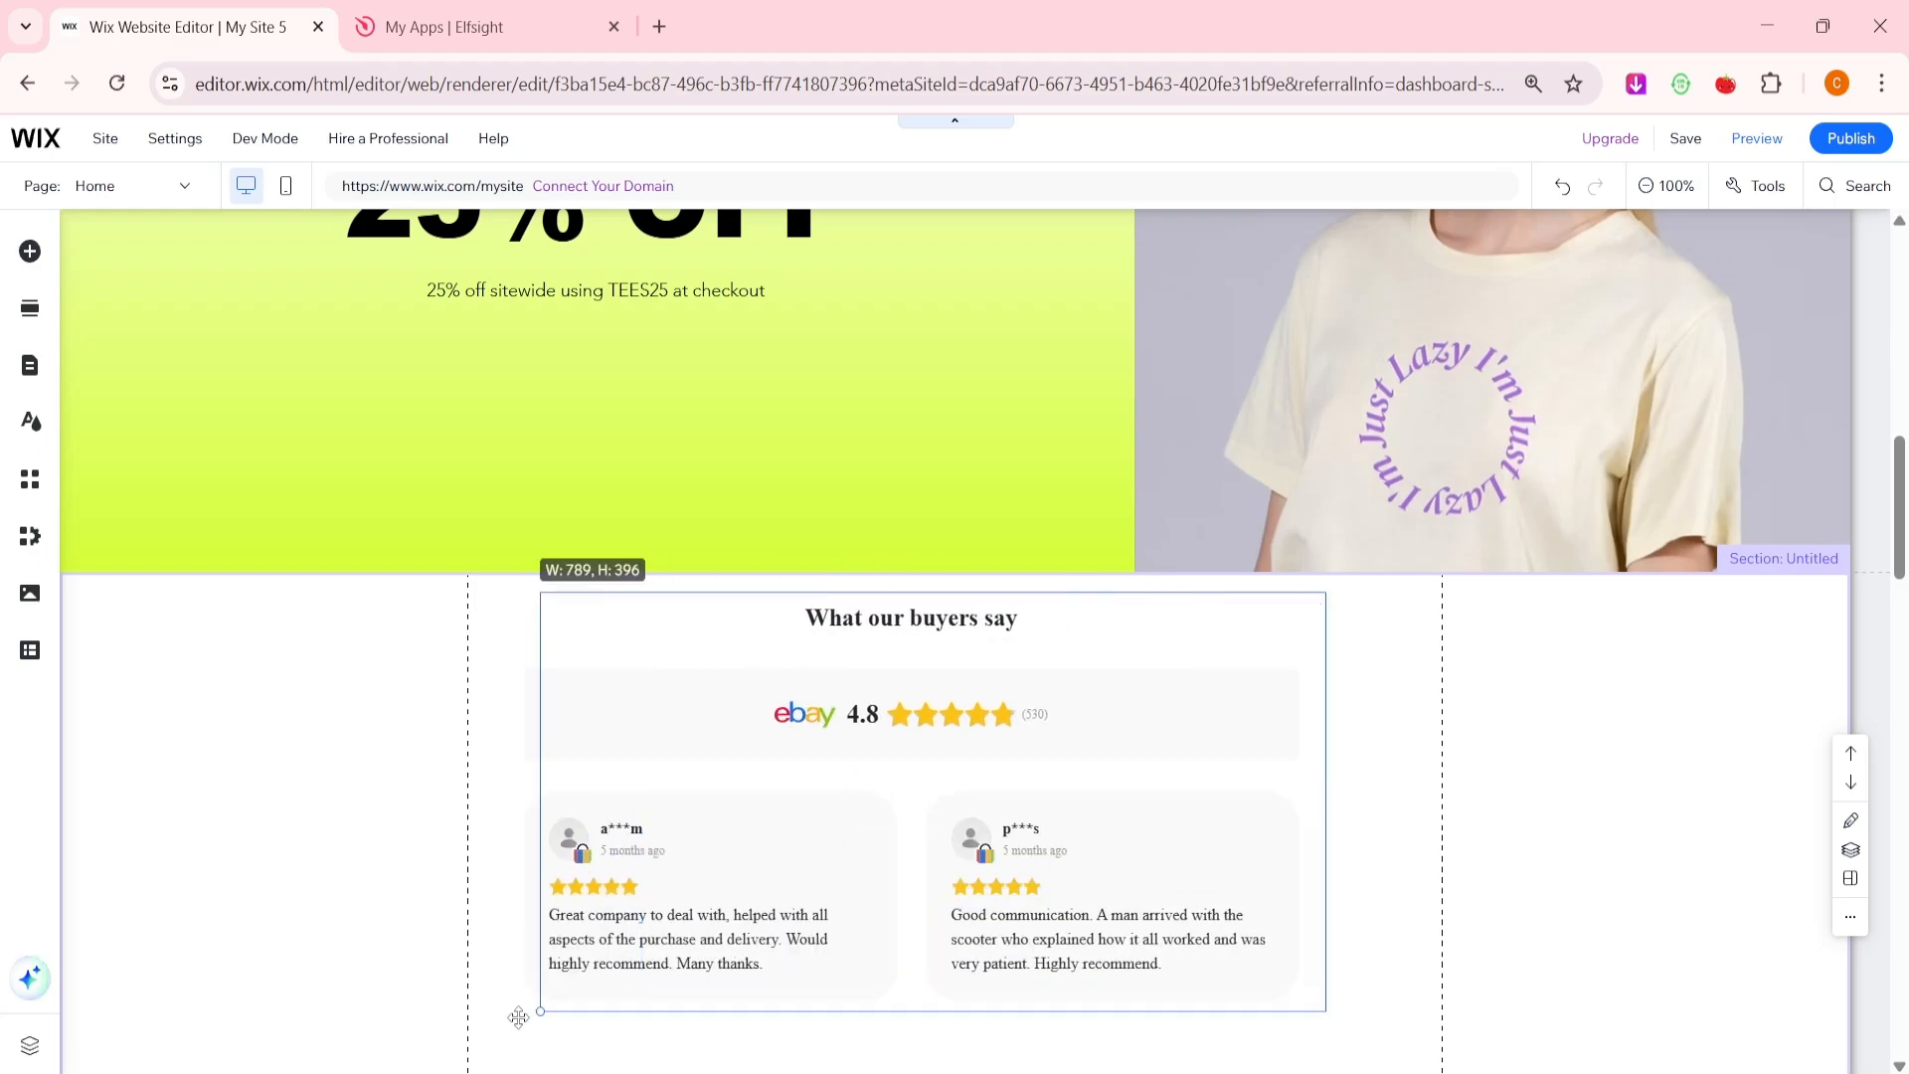
scroll(518, 1016, "down", 3)
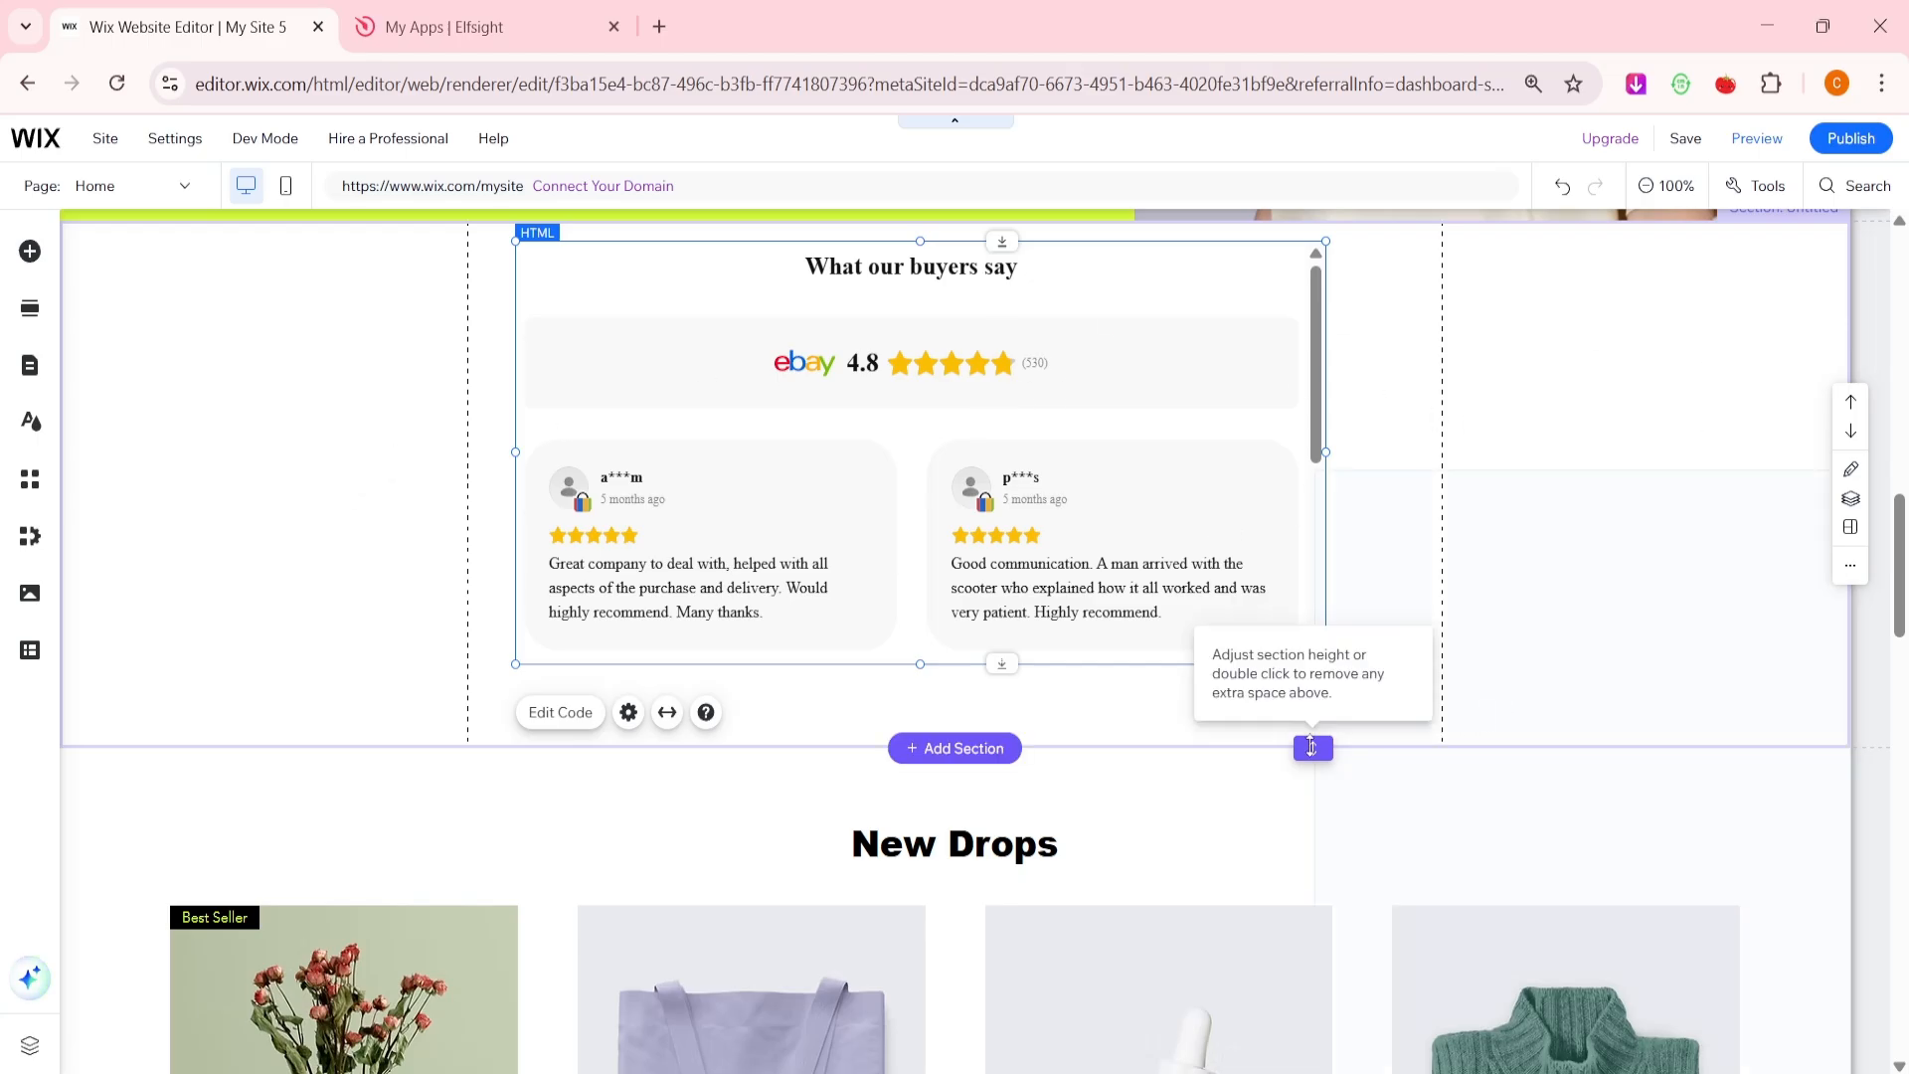
left_click_drag(1312, 747, 1330, 1005)
left_click_drag(1326, 663, 1683, 1017)
scroll(1316, 660, "down", 3)
scroll(1316, 661, "up", 3)
- Adjust the upper edge of the reviews embed and center it horizontally in its section
mouse_move(1020, 244)
left_mouse_down()
mouse_move(1018, 212)
mouse_move(1020, 256)
left_mouse_up()
scroll(1020, 256, "up", 2)
left_click_drag(1133, 626, 1068, 626)
left_click(1329, 431)
scroll(1329, 431, "down", 2)
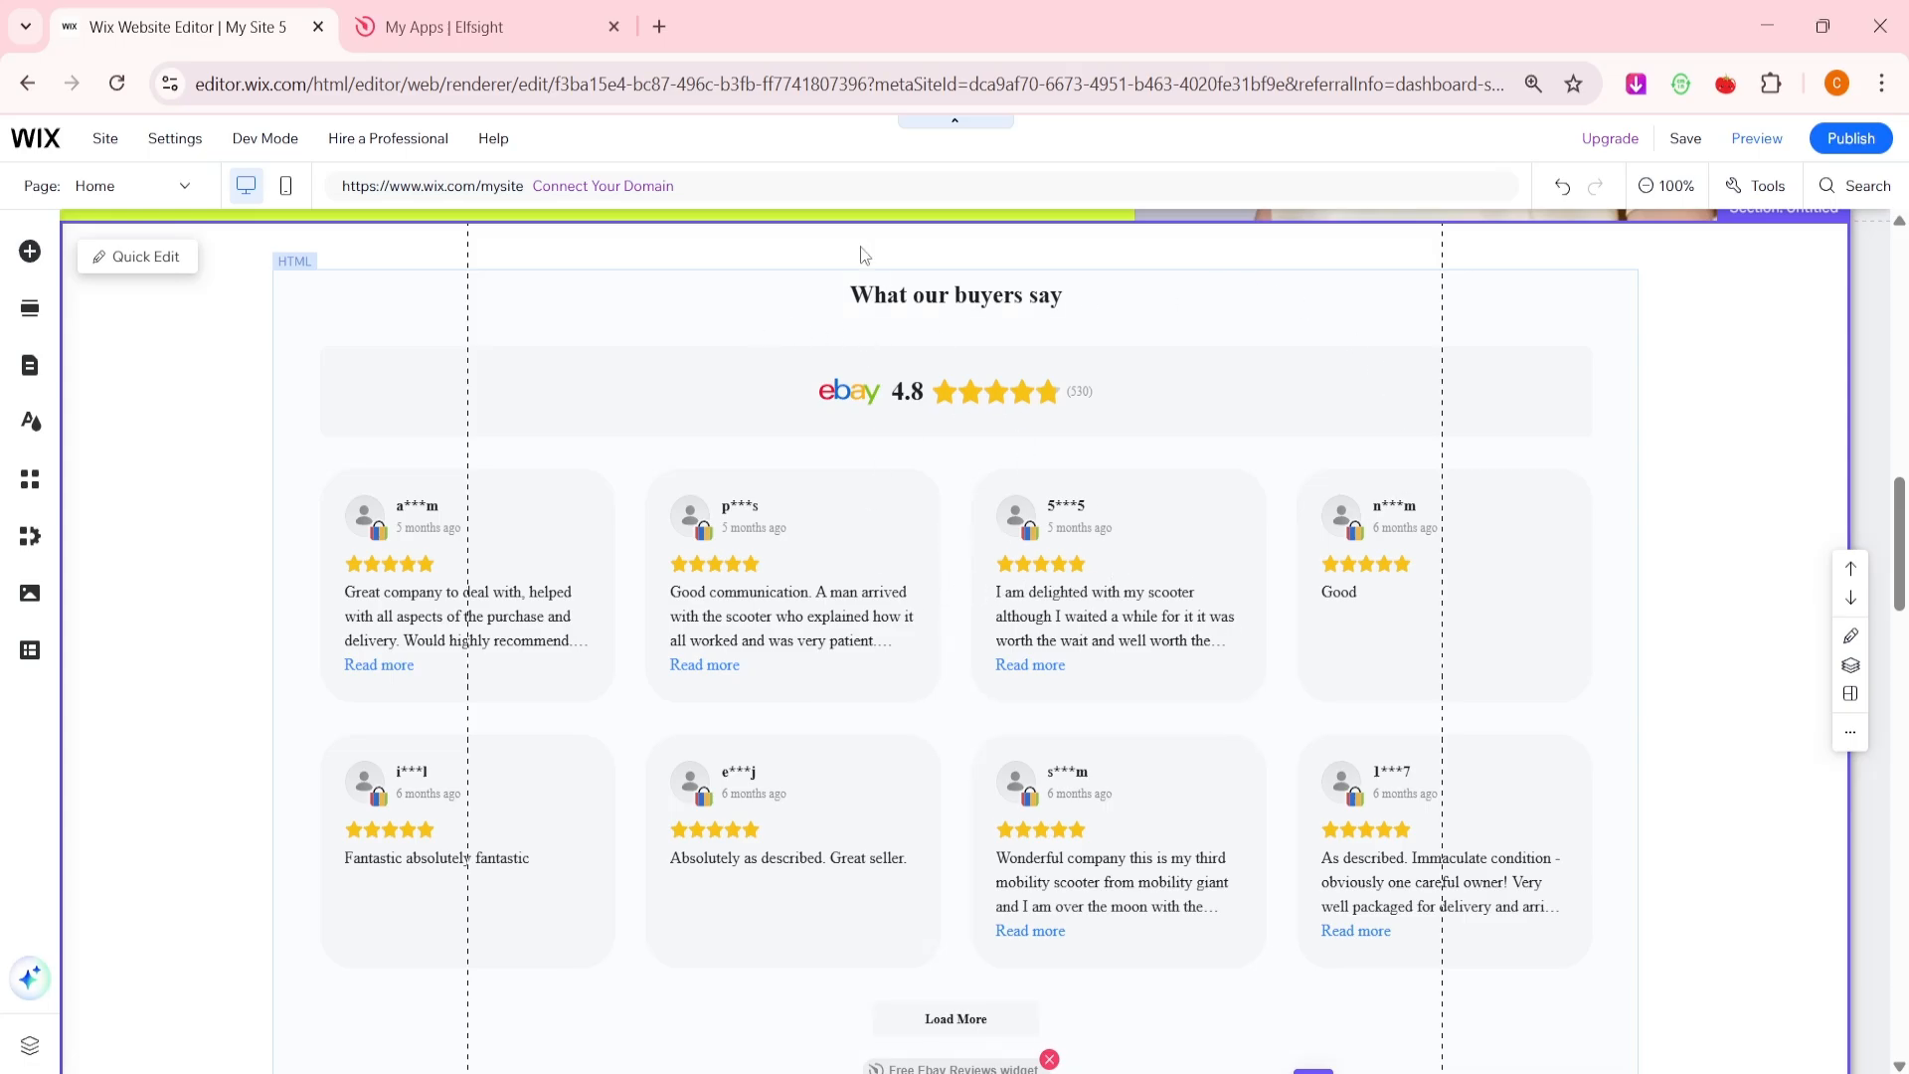
- Open the Elfsight Codes Google Docs document in a new browser tab and copy the full code block for customising text
left_click(666, 30)
key("ctrl+v")
key("Return")
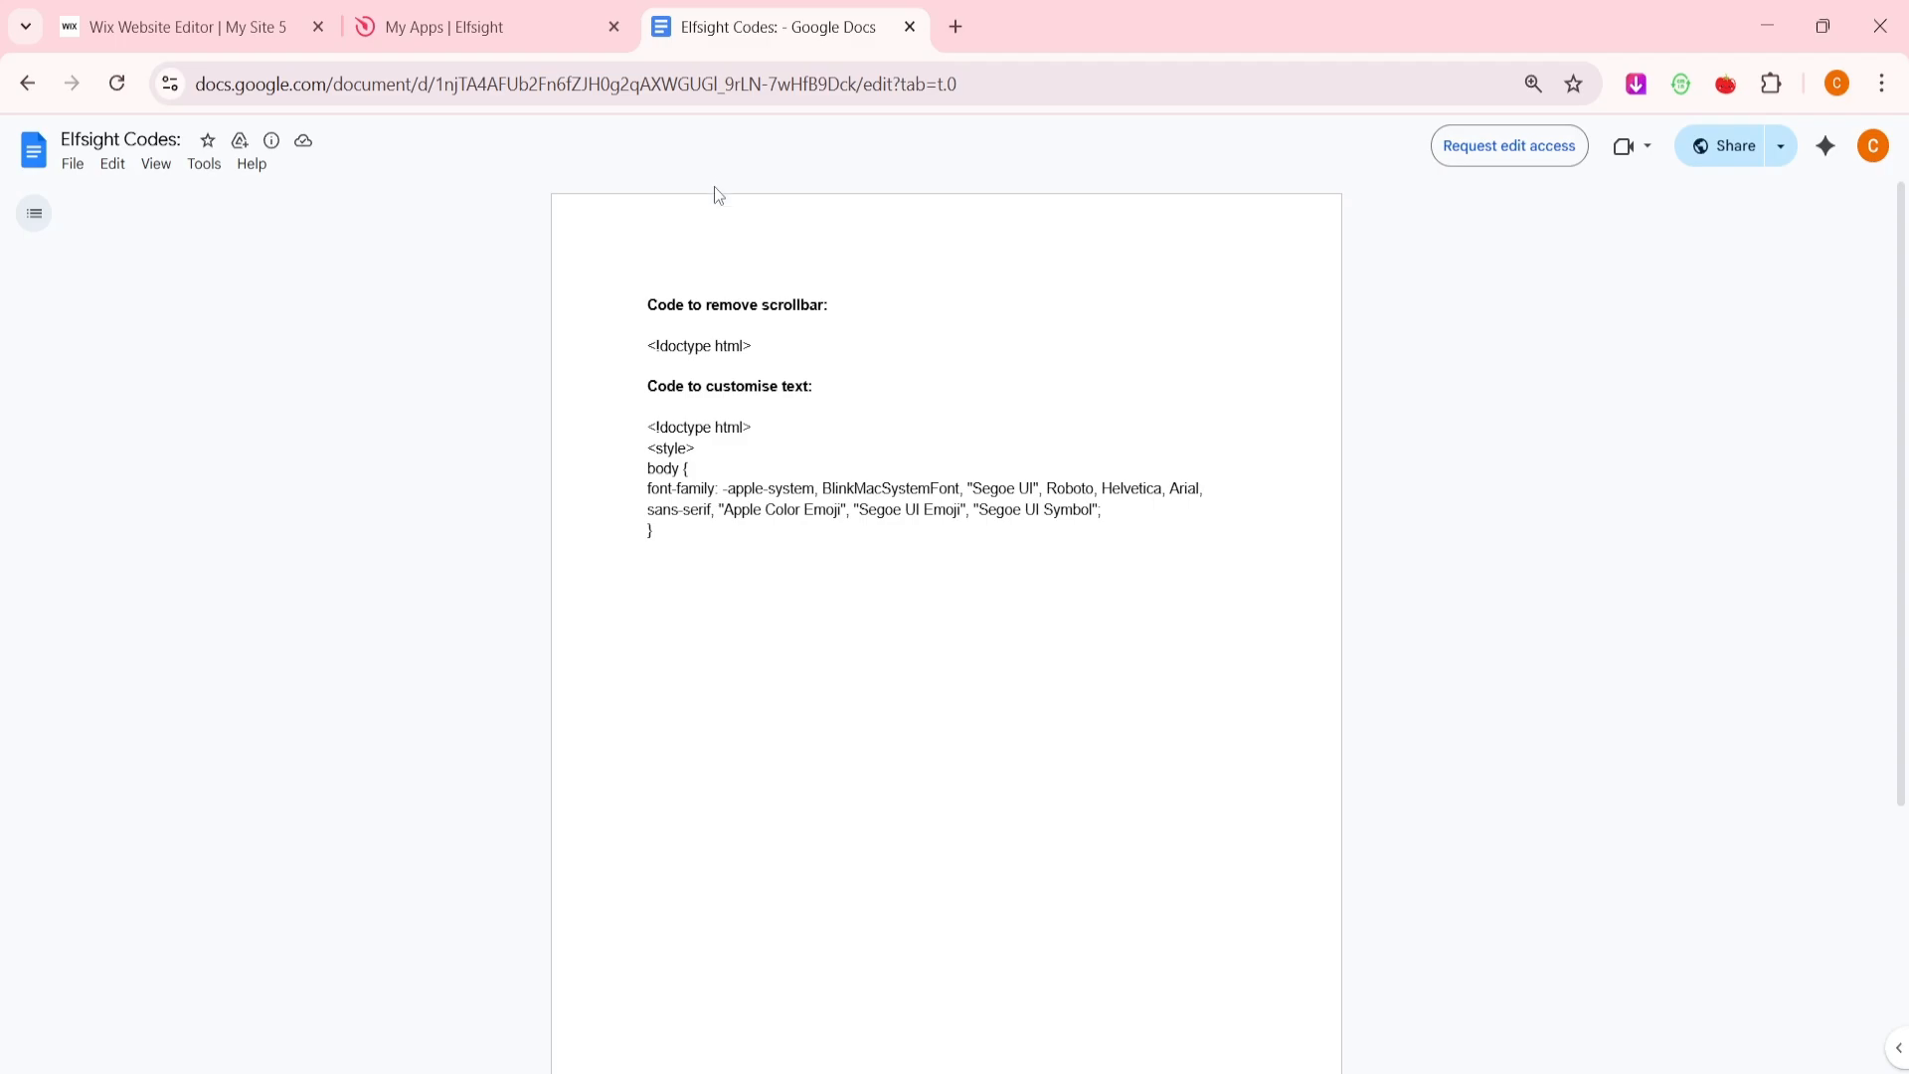
left_click_drag(647, 428, 707, 541)
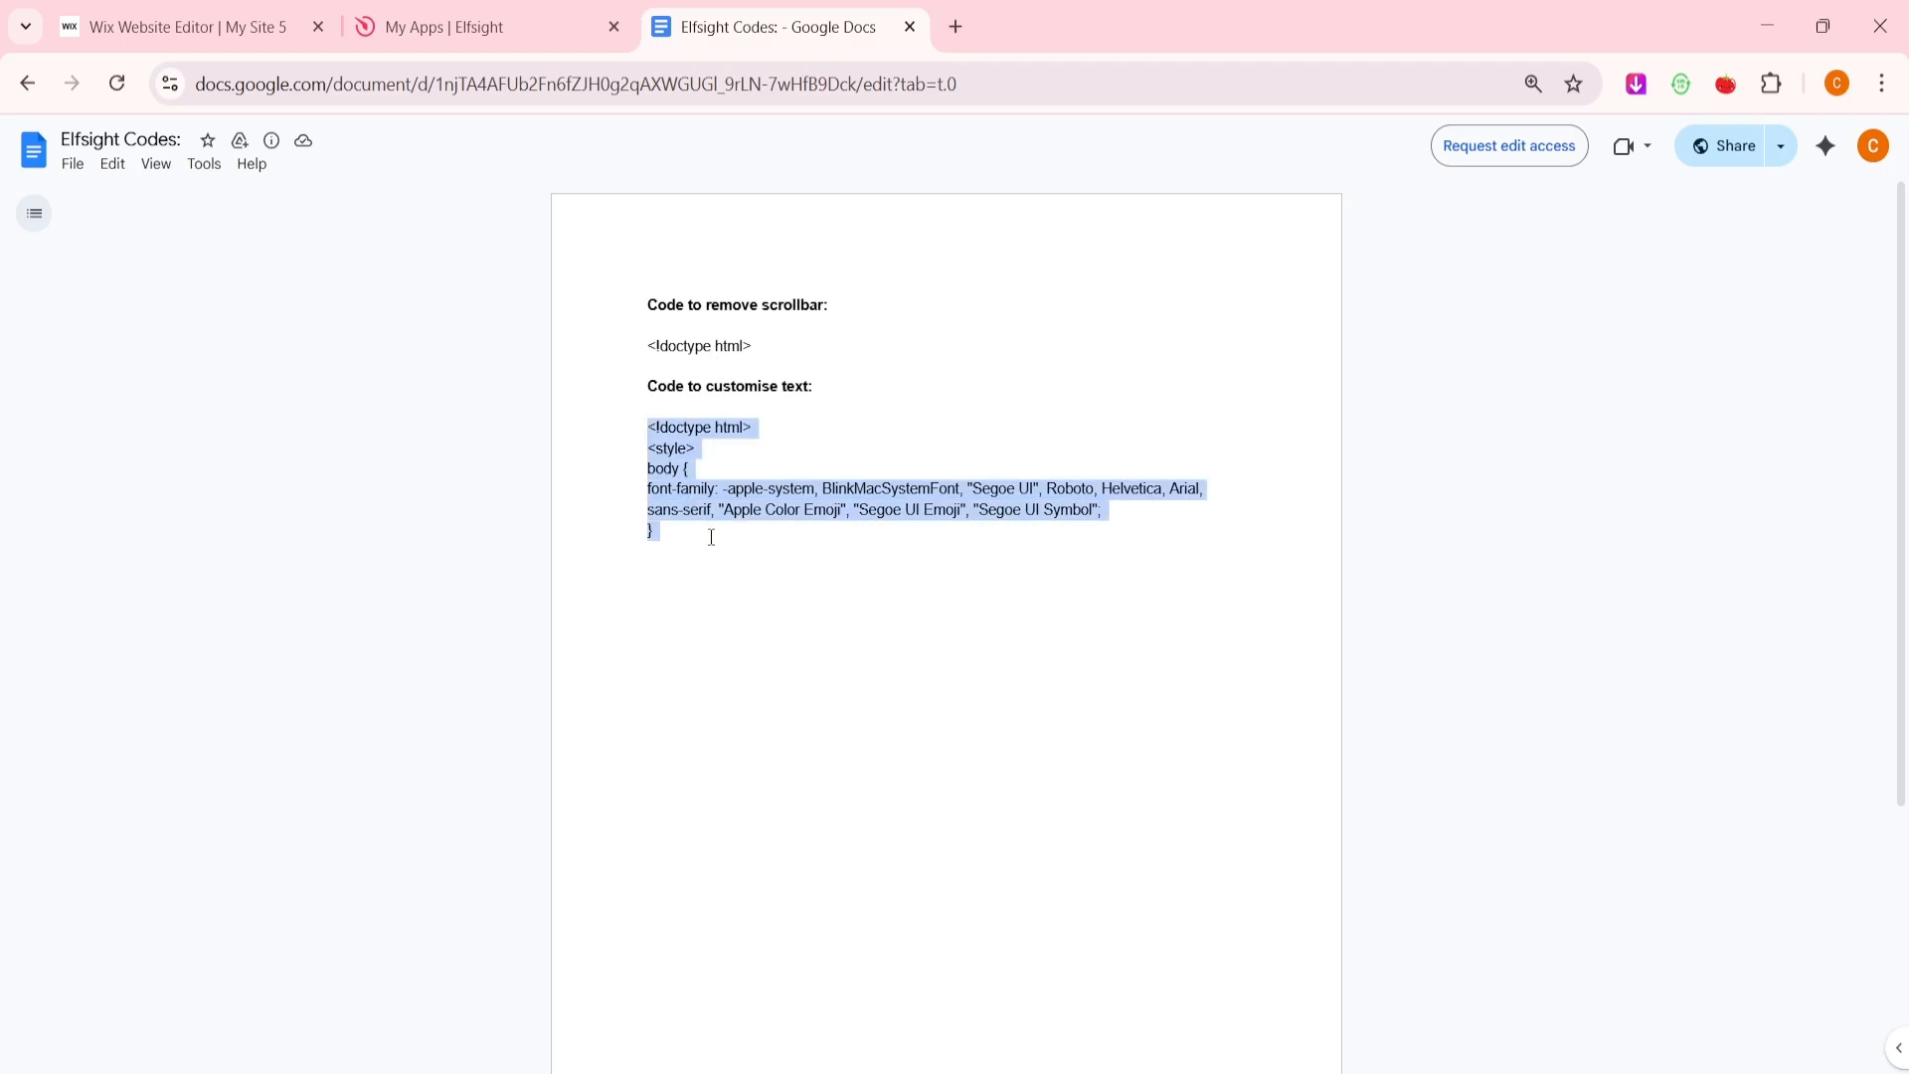
right_click(712, 538)
left_click(803, 555)
- Switch back to the Wix editor, append the copied font-family style code after the reviews embed's existing code, and update the embed
left_click(184, 27)
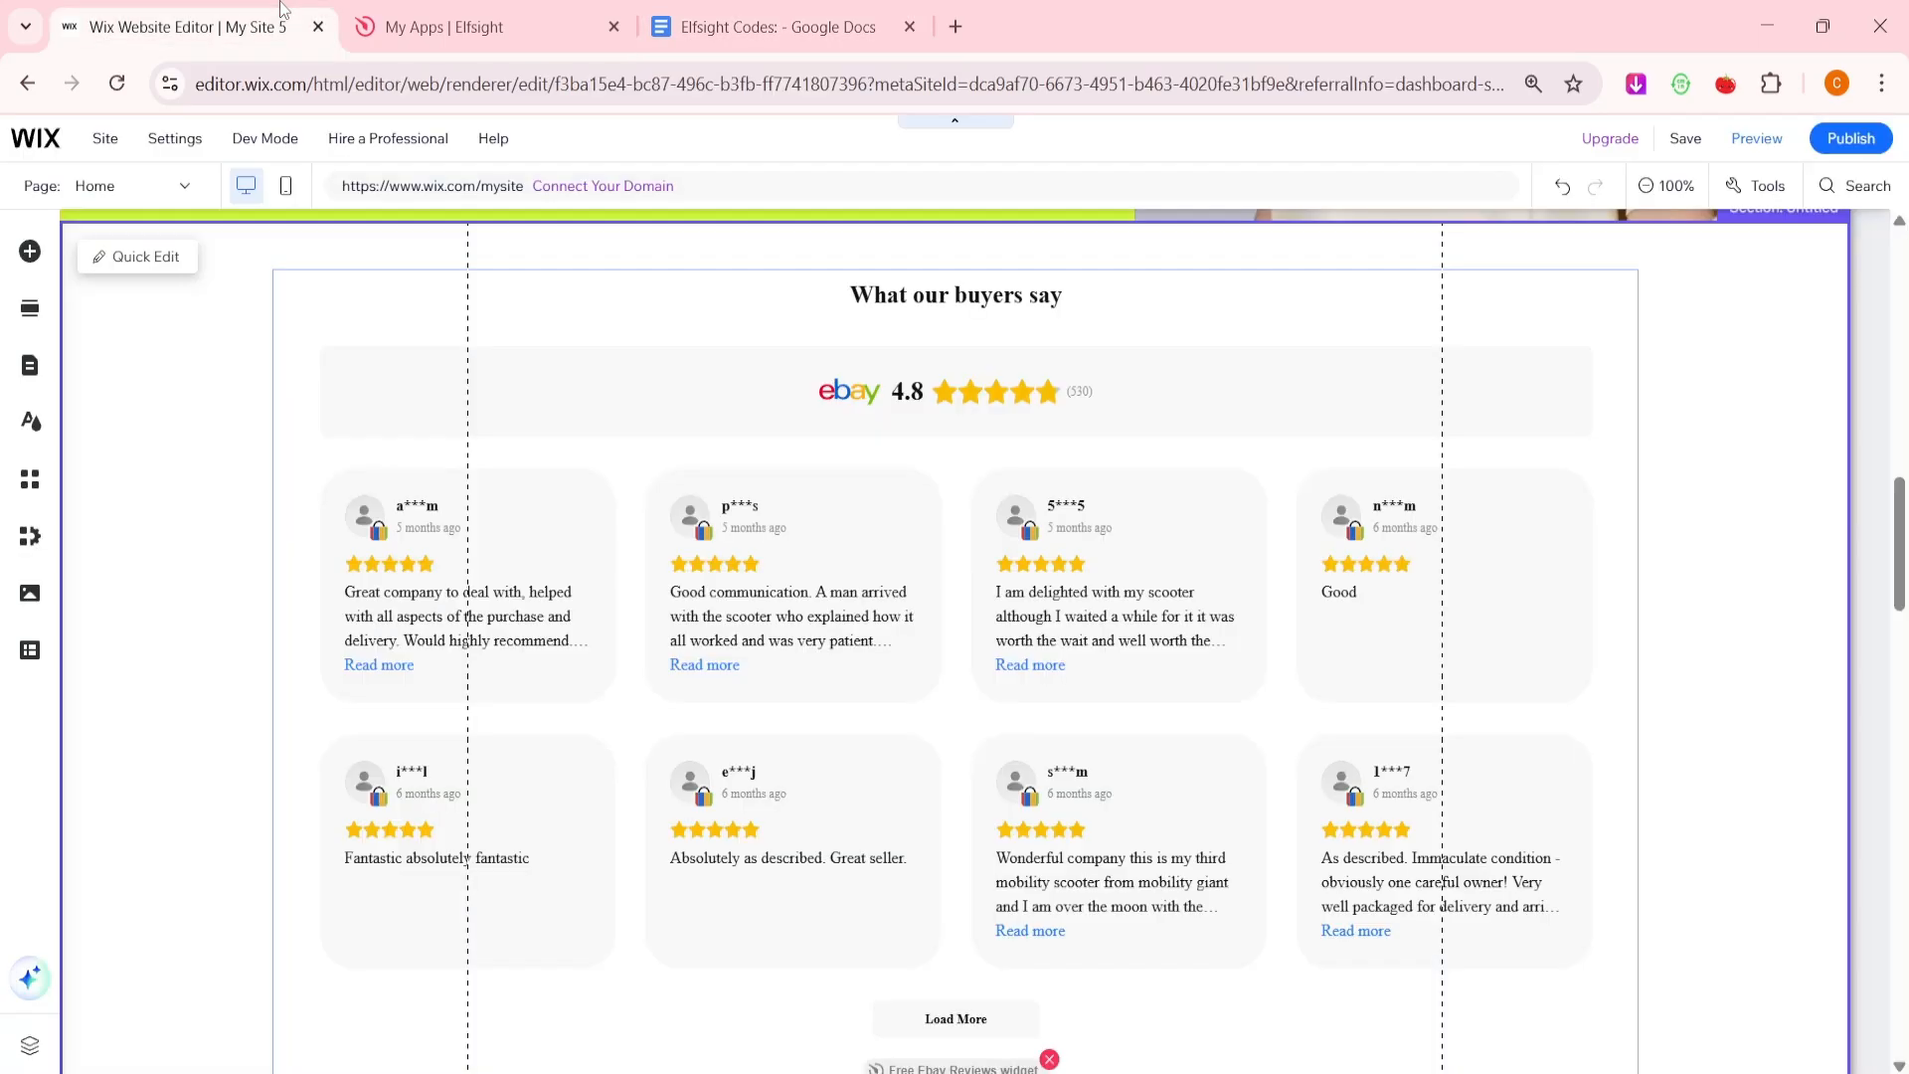
right_click(833, 499)
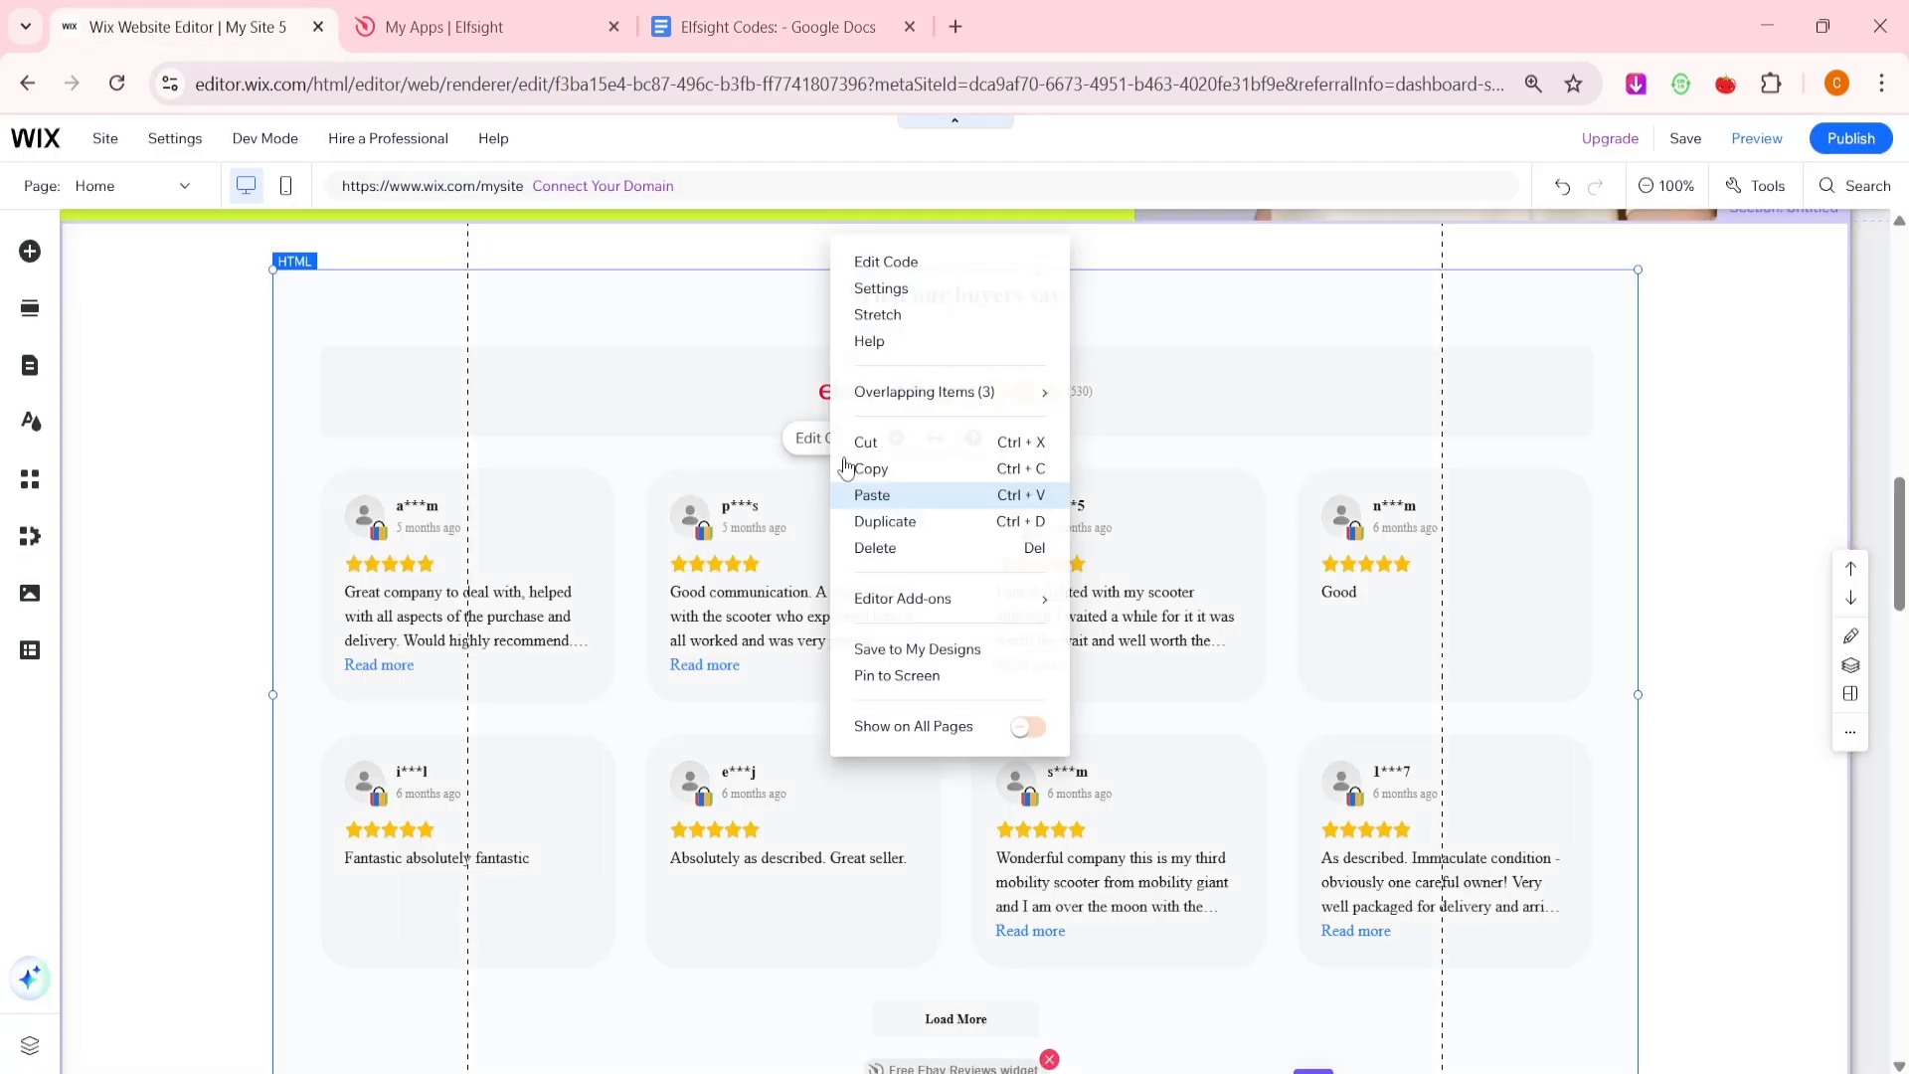
left_click(902, 269)
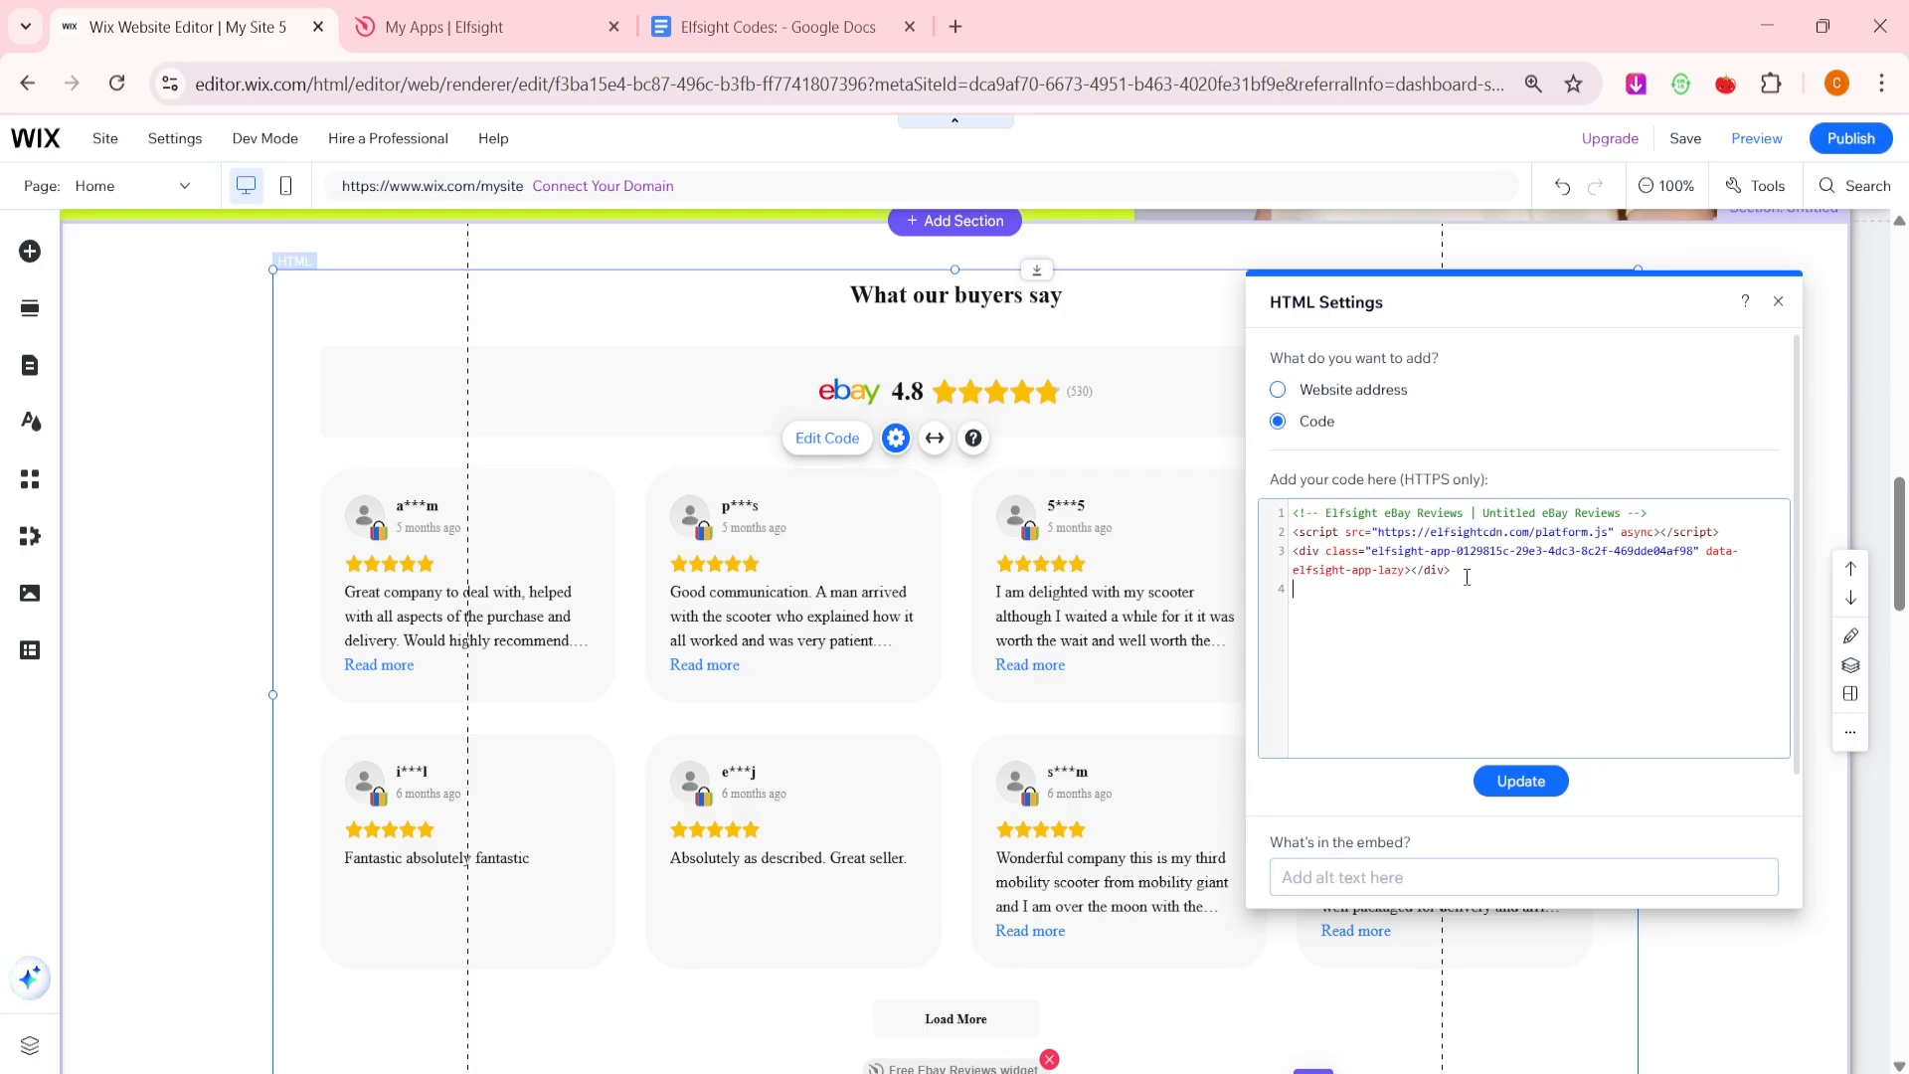
right_click(1466, 578)
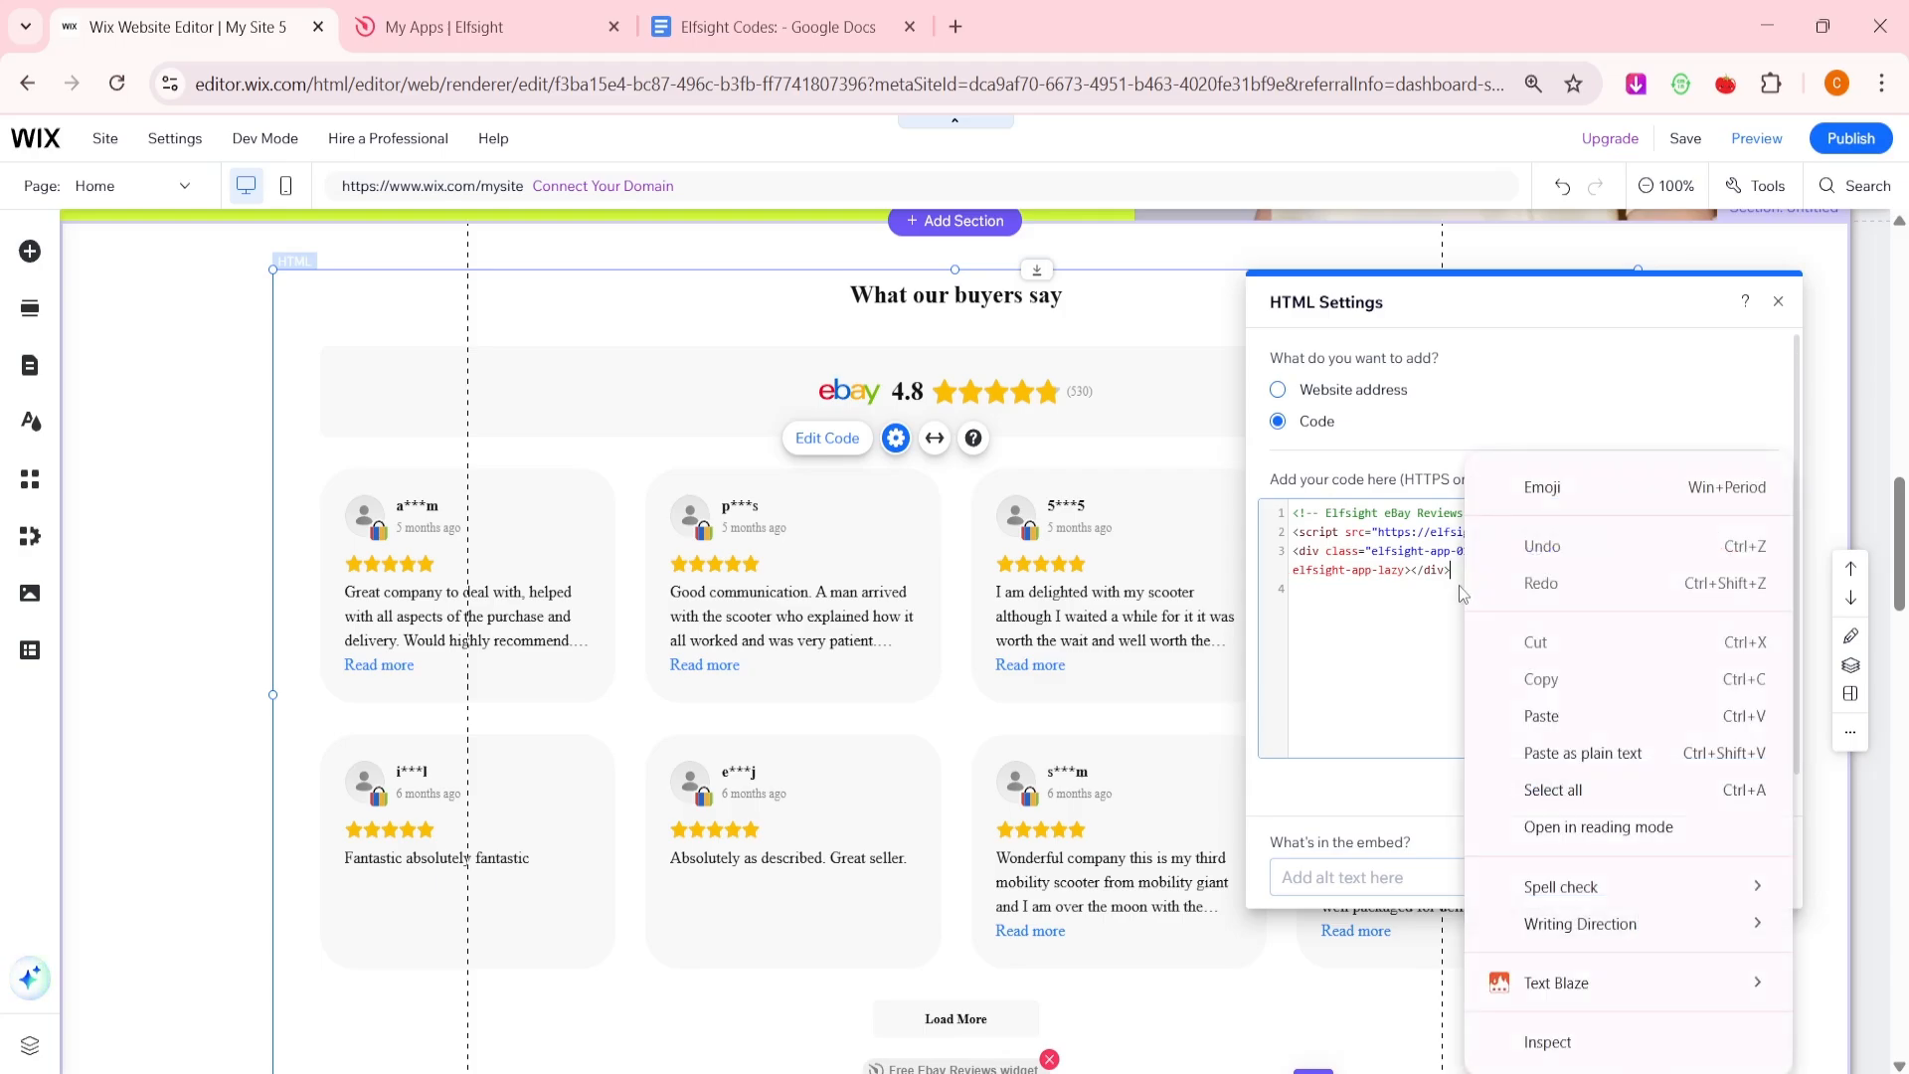
left_click(1516, 715)
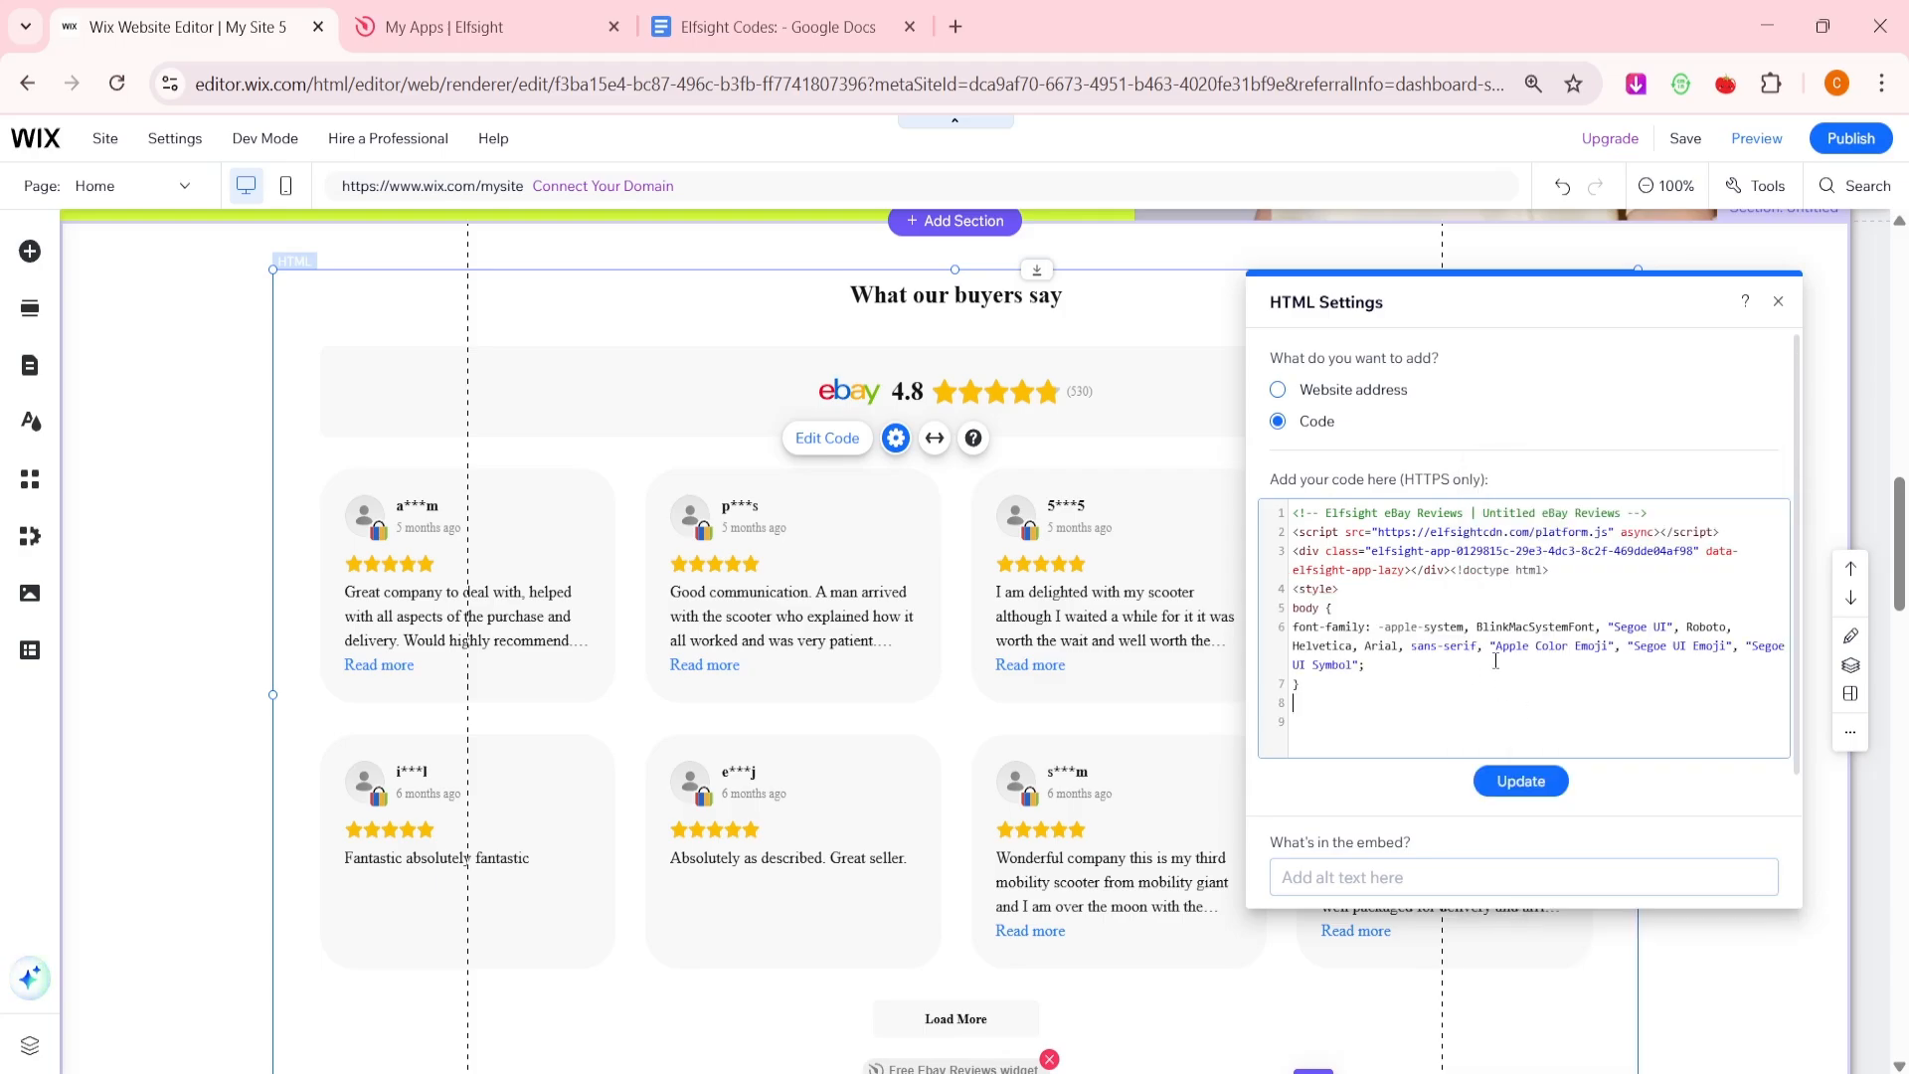
left_click(1541, 793)
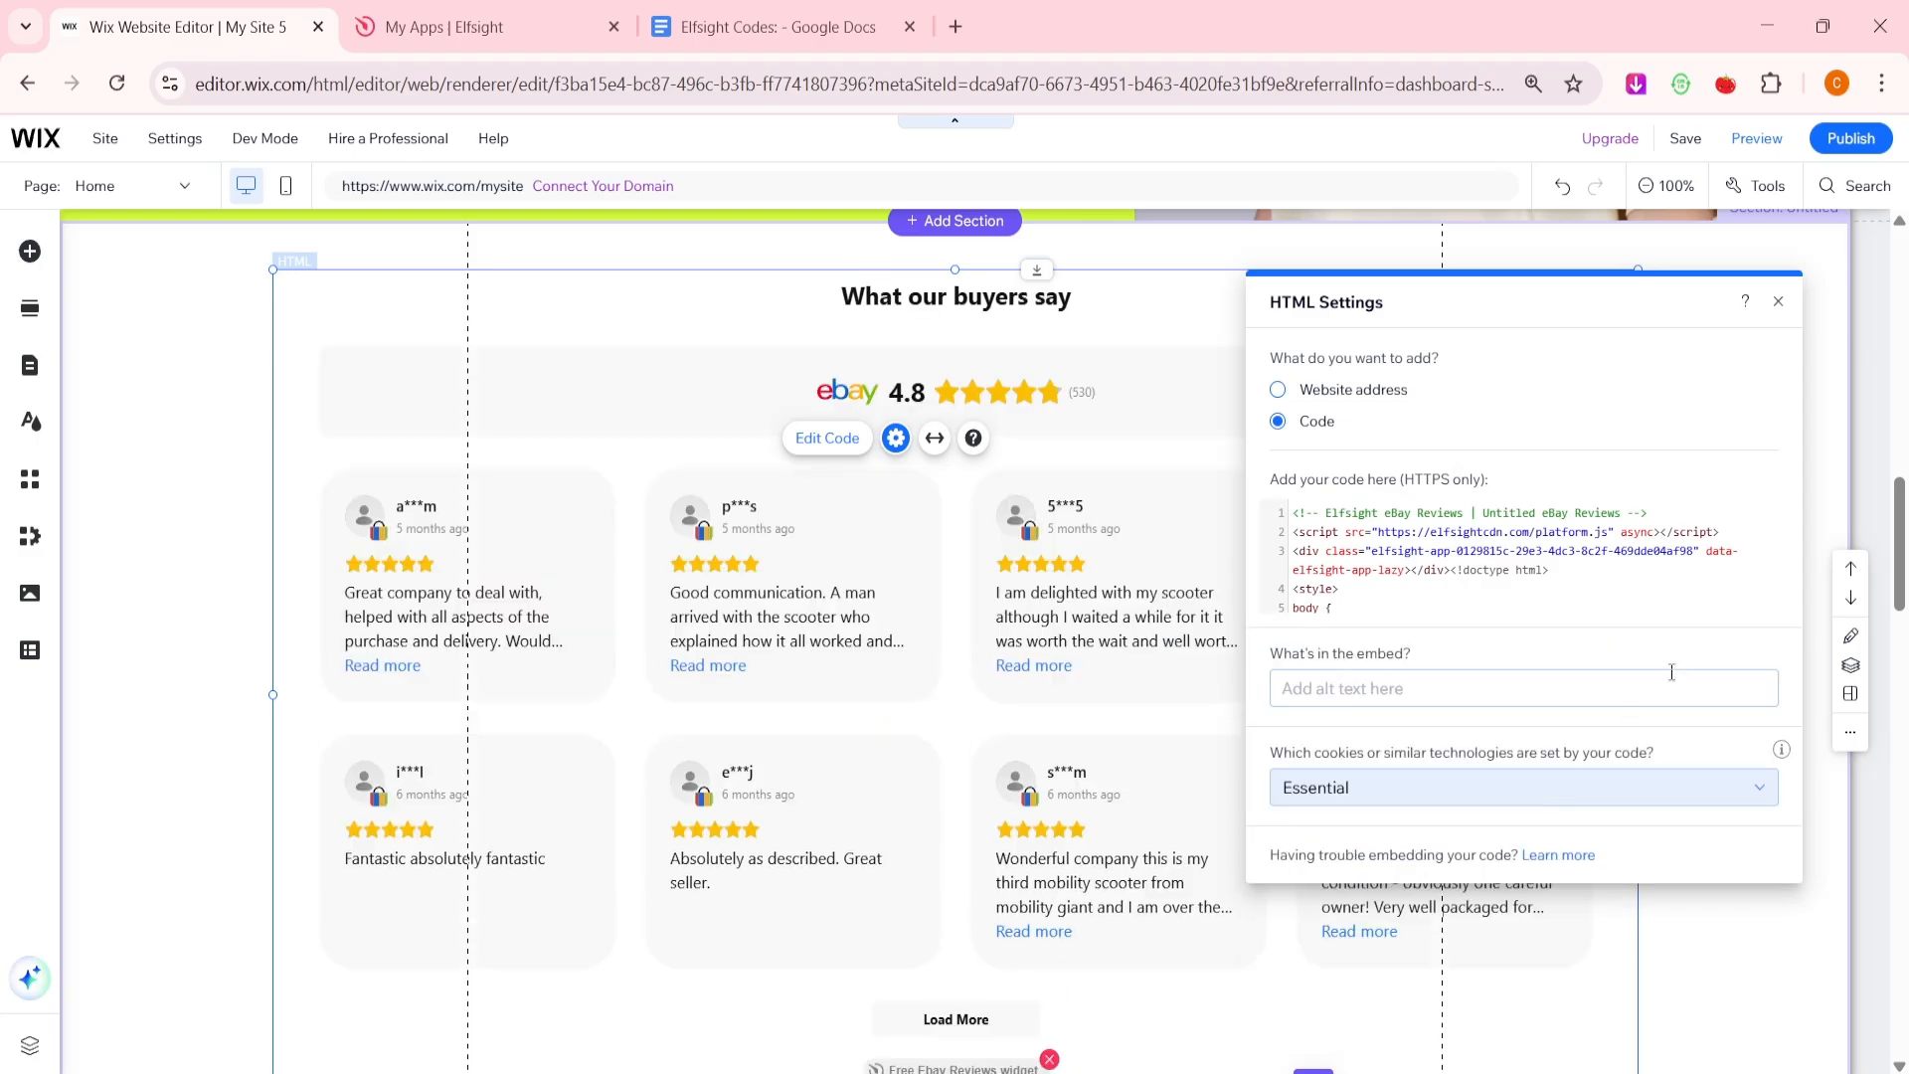
left_click(1778, 300)
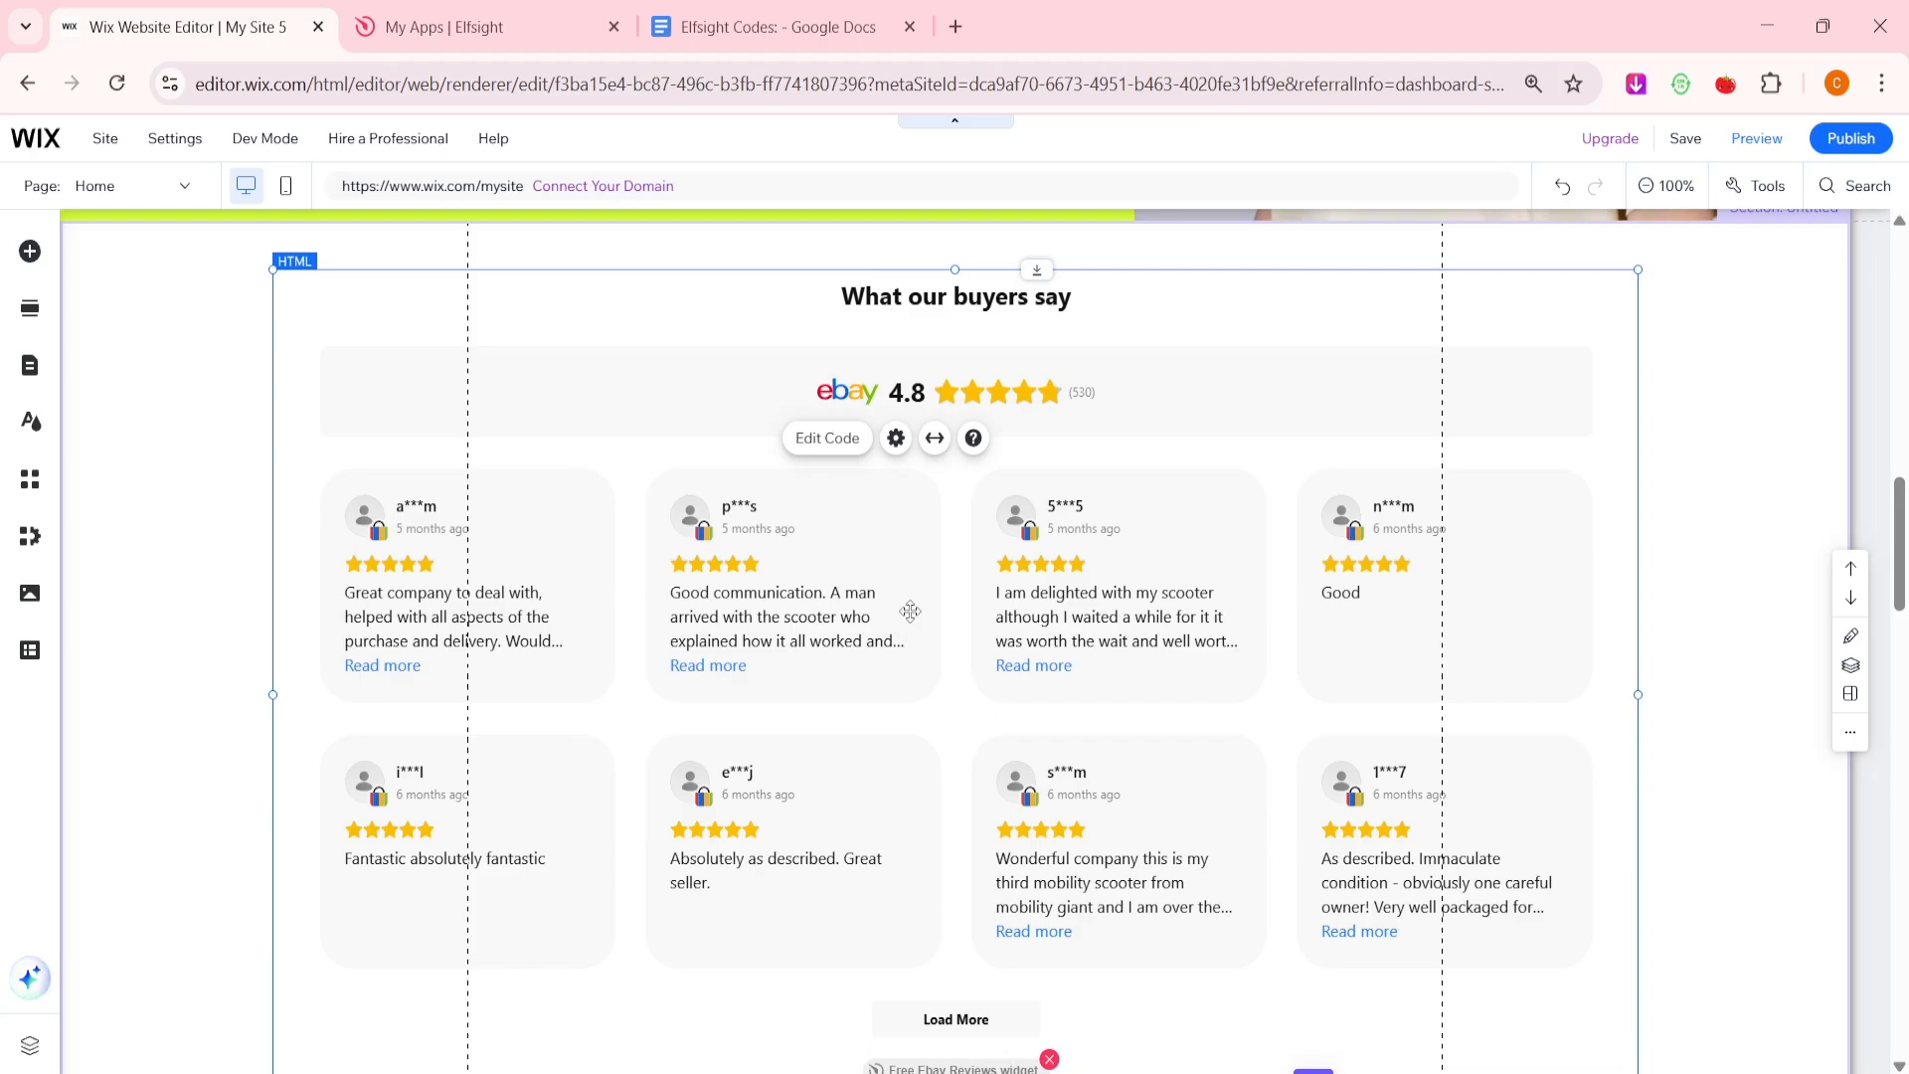
- Preview the Home page with the restyled eBay reviews widget
left_click(1763, 141)
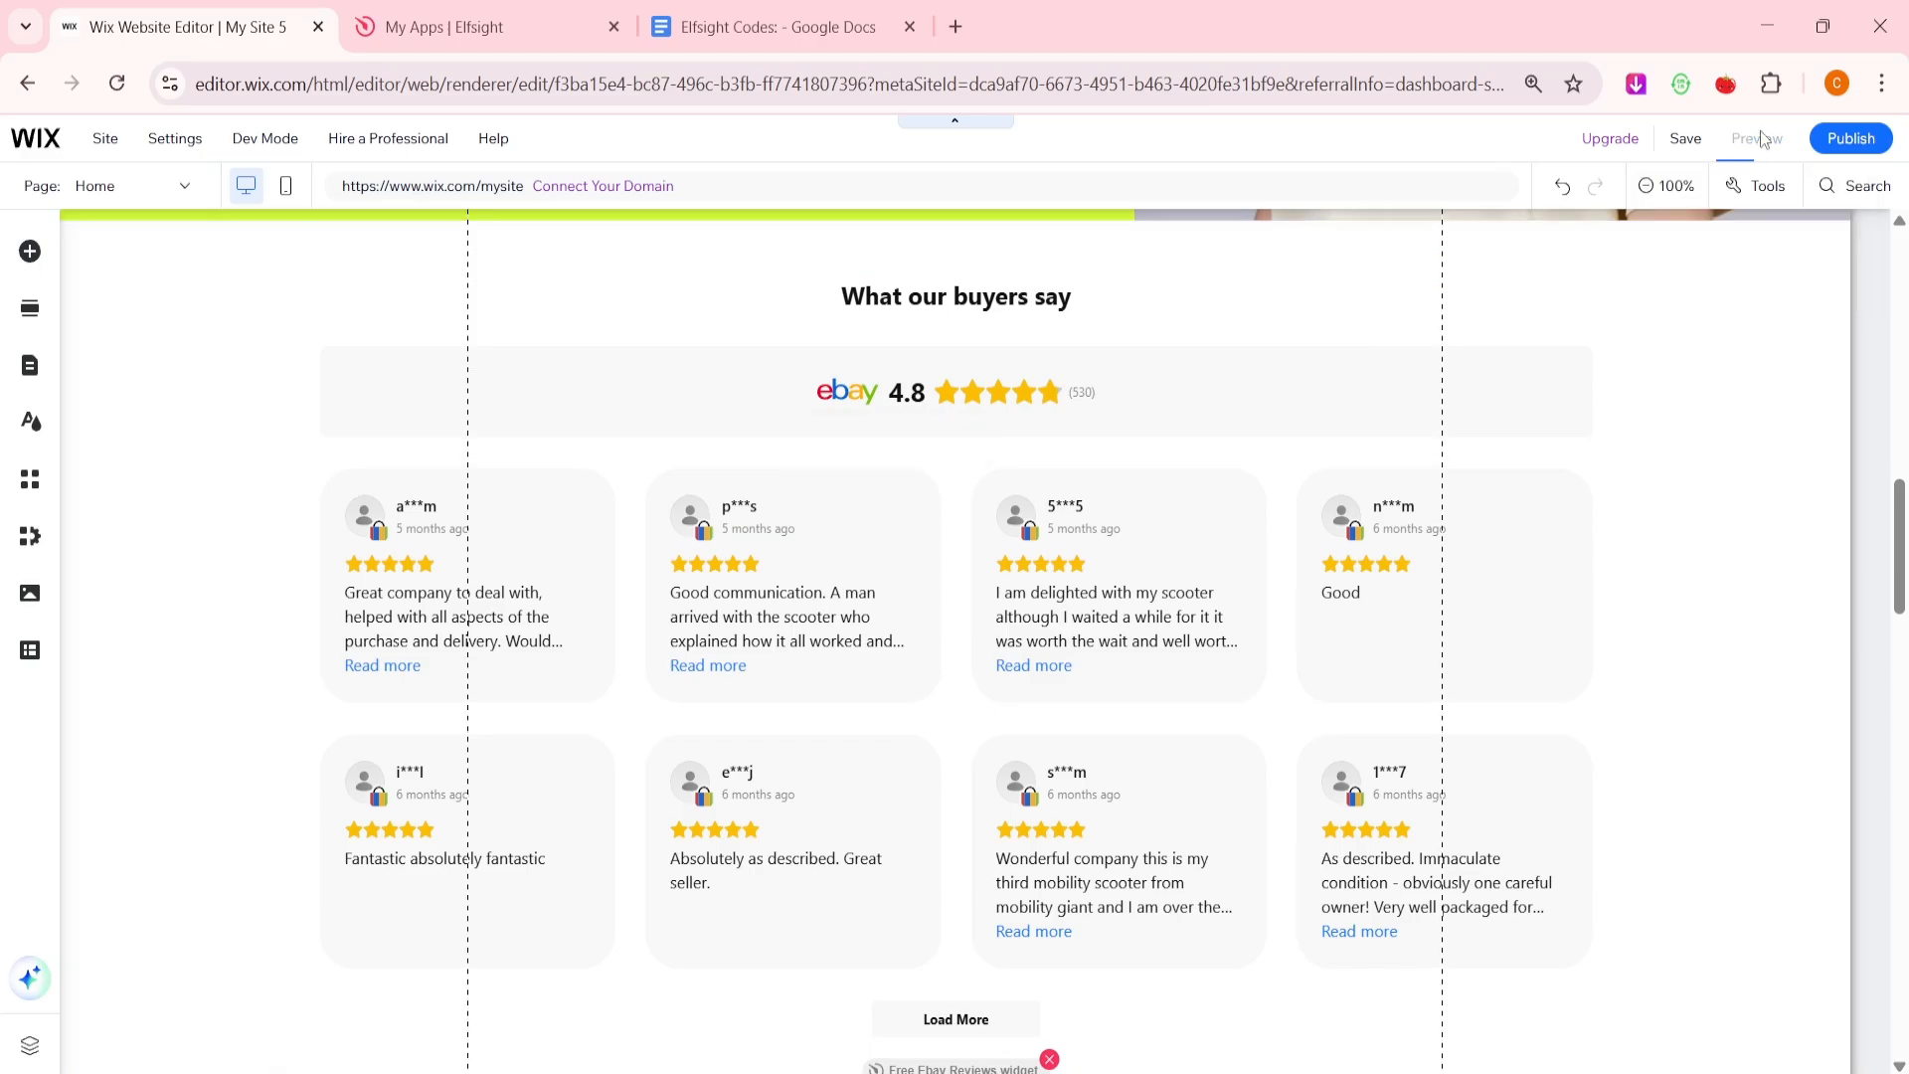